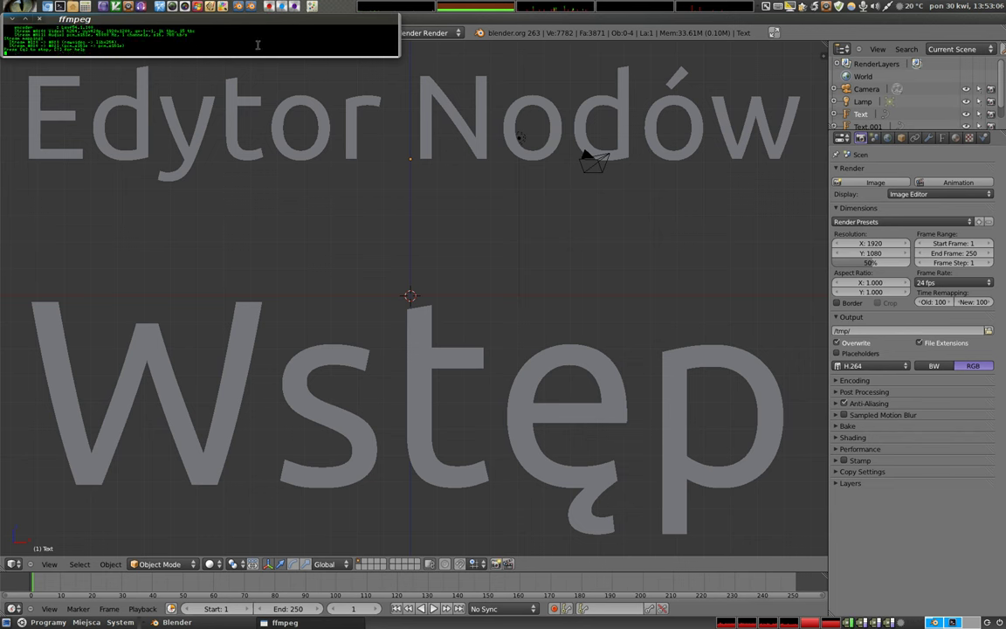
# Minimize the ffmpeg terminal and delete the 'Edytor Nodów' title text object.
pyautogui.click(13, 19)
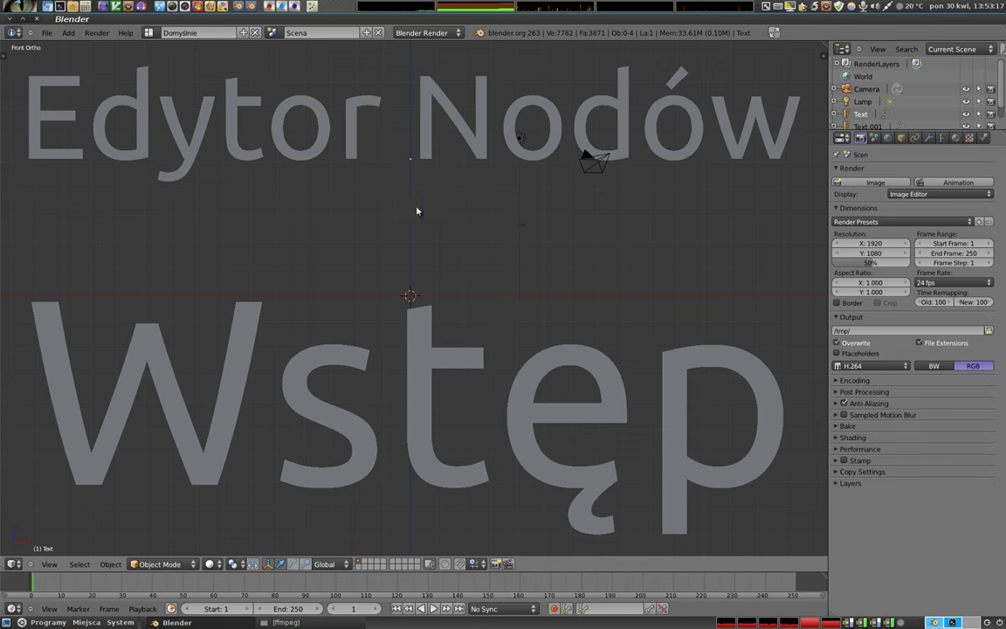
pyautogui.rightClick(479, 149)
pyautogui.press('x')
pyautogui.click(479, 149)
# Delete the 'Wstęp' text object.
pyautogui.rightClick(416, 342)
pyautogui.press('x')
pyautogui.click(416, 342)
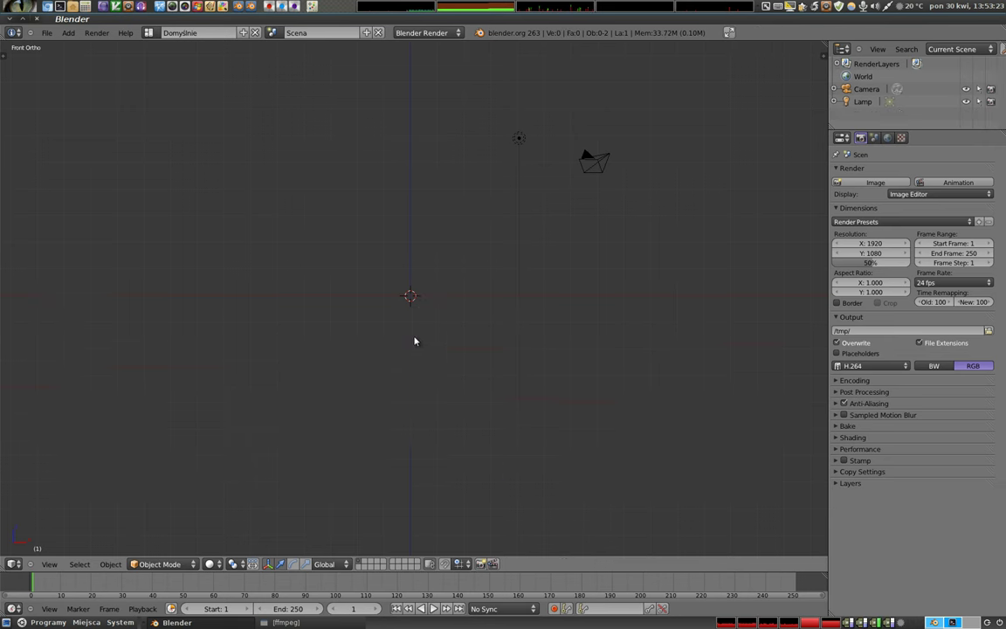
# Pan and zoom the 3D viewport to centre the camera and lamp.
pyautogui.keyDown('shift'); pyautogui.moveTo(428, 226); pyautogui.dragTo(425, 303, button='middle'); pyautogui.keyUp('shift')
pyautogui.scroll(2, 425, 303)
pyautogui.keyDown('shift'); pyautogui.moveTo(447, 348); pyautogui.dragTo(450, 340, button='middle'); pyautogui.keyUp('shift')
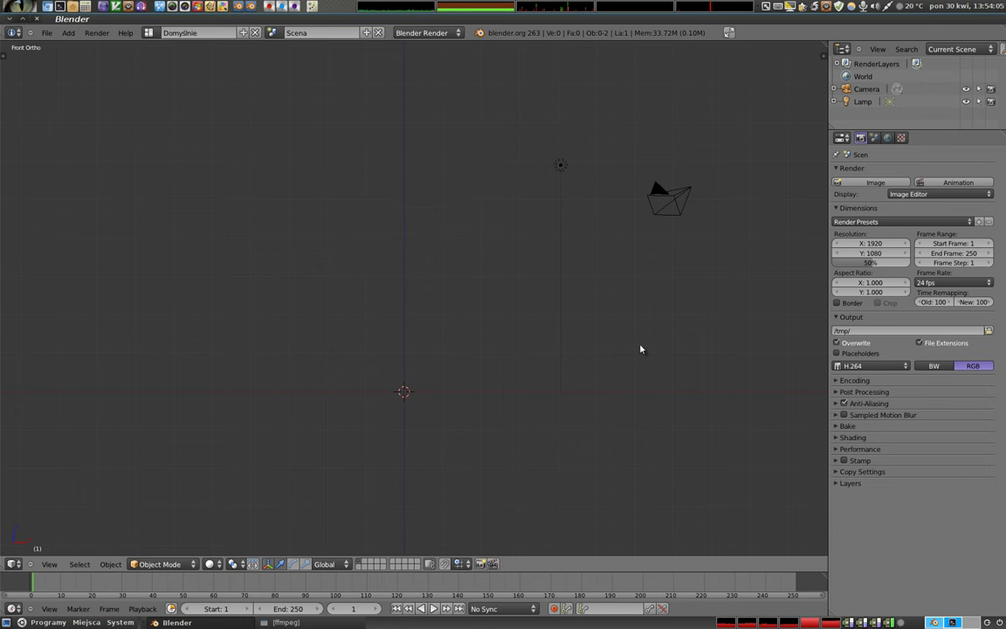
# Collapse the Dimensions, Output and Render panels and expand the Layers panel.
pyautogui.click(839, 208)
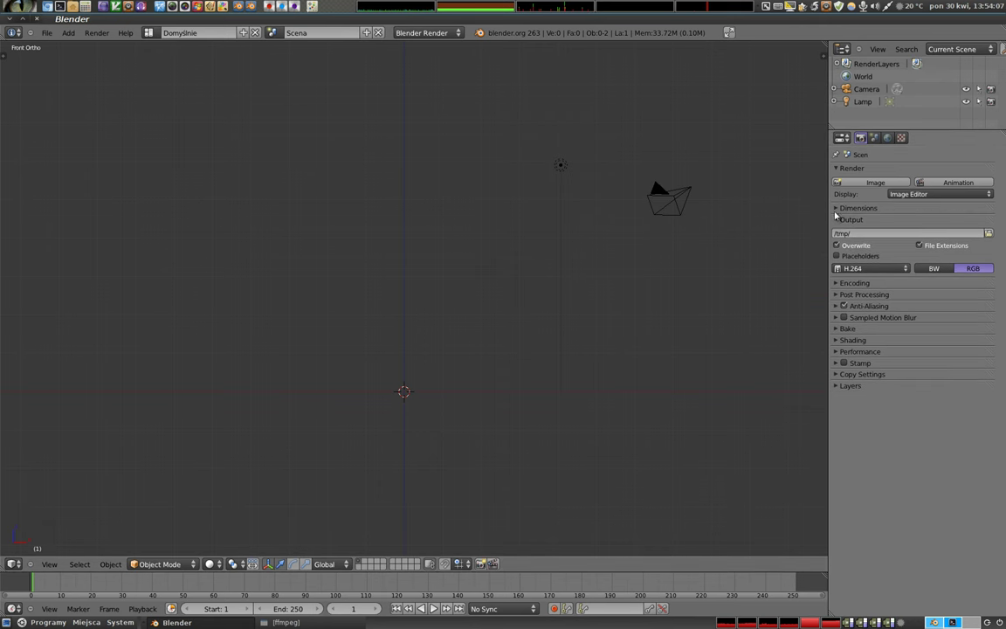
pyautogui.click(837, 220)
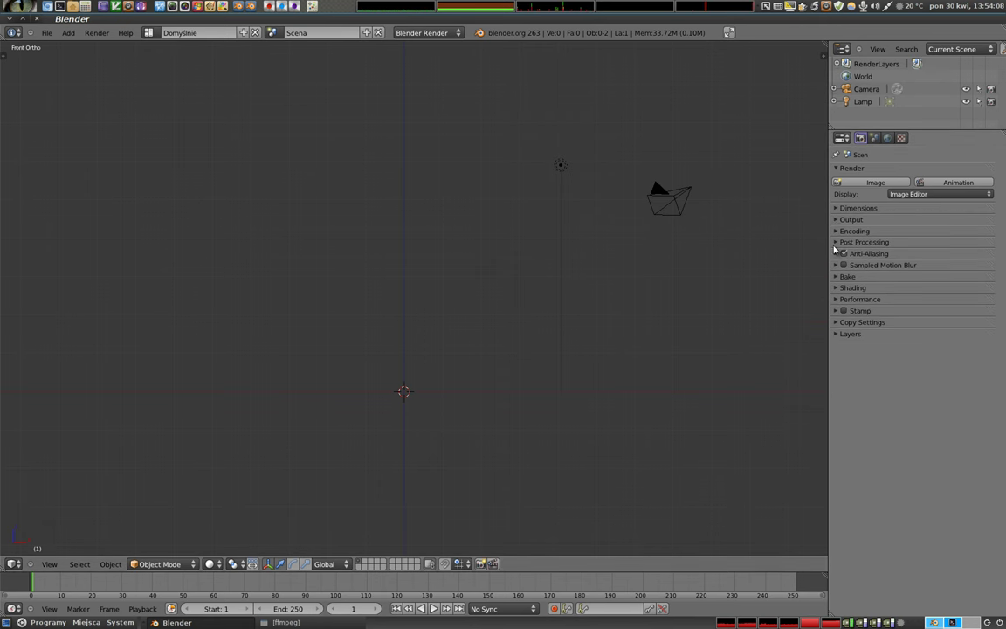
pyautogui.click(836, 168)
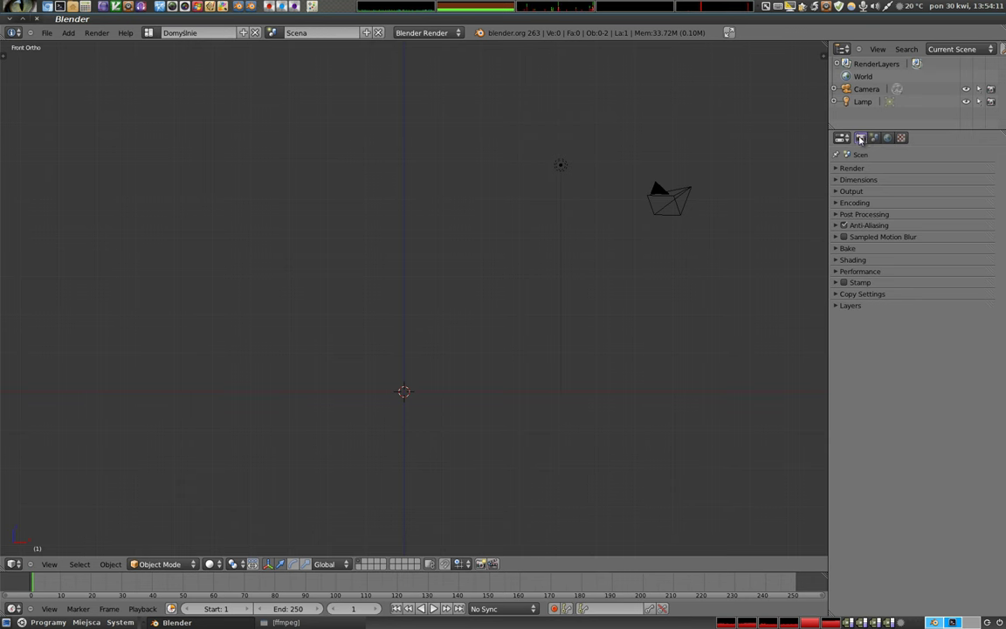
pyautogui.click(838, 306)
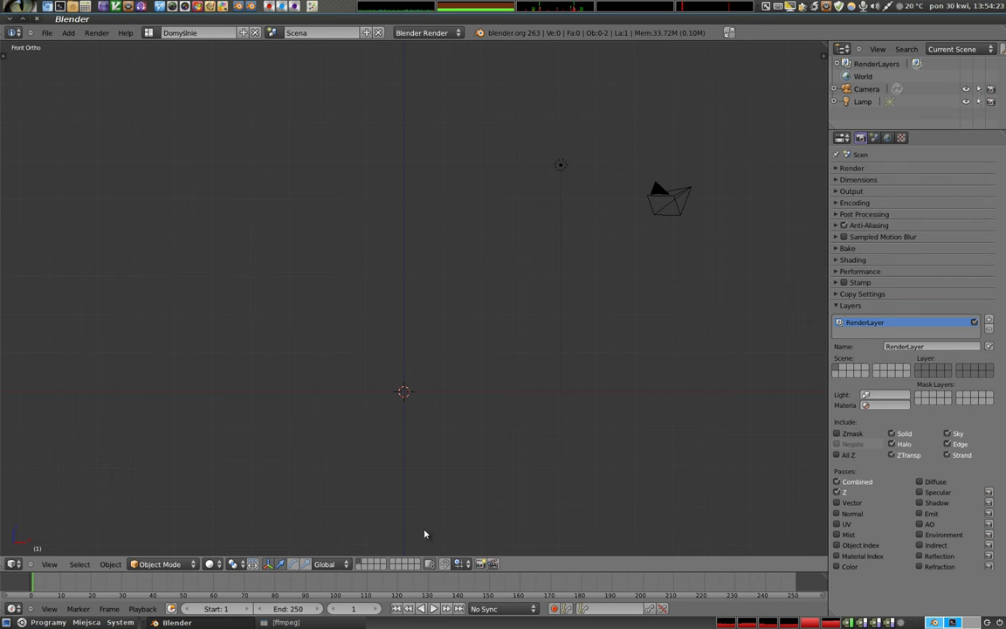
# Toggle the Scene layer buttons until the layer with the camera and lamp is active again.
pyautogui.click(852, 370)
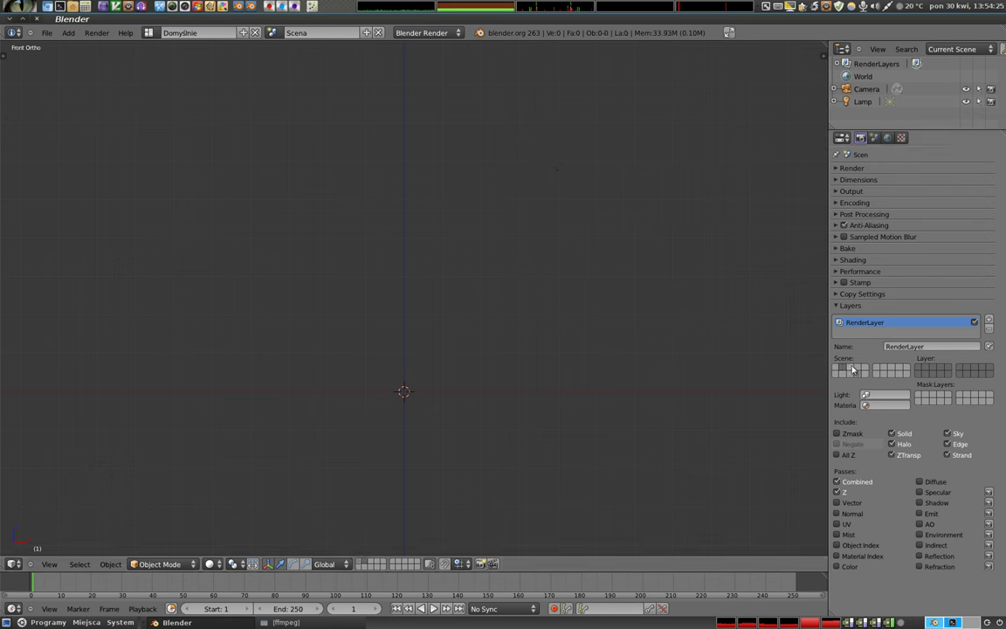
pyautogui.click(838, 368)
pyautogui.click(844, 376)
pyautogui.click(838, 367)
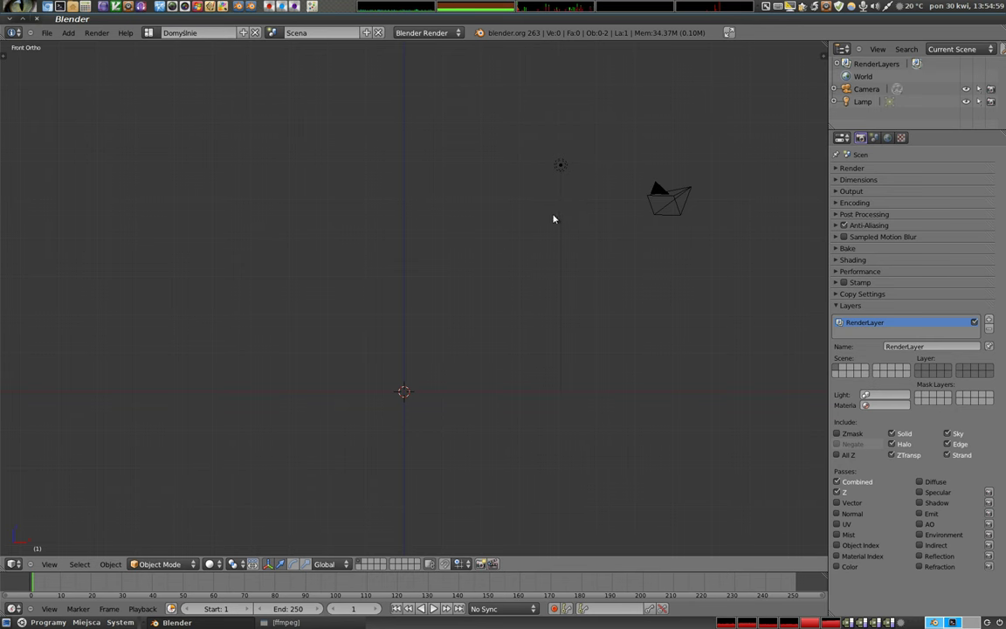
# Switch the screen layout from Domyślnie to Edytor Nodów.
pyautogui.click(149, 33)
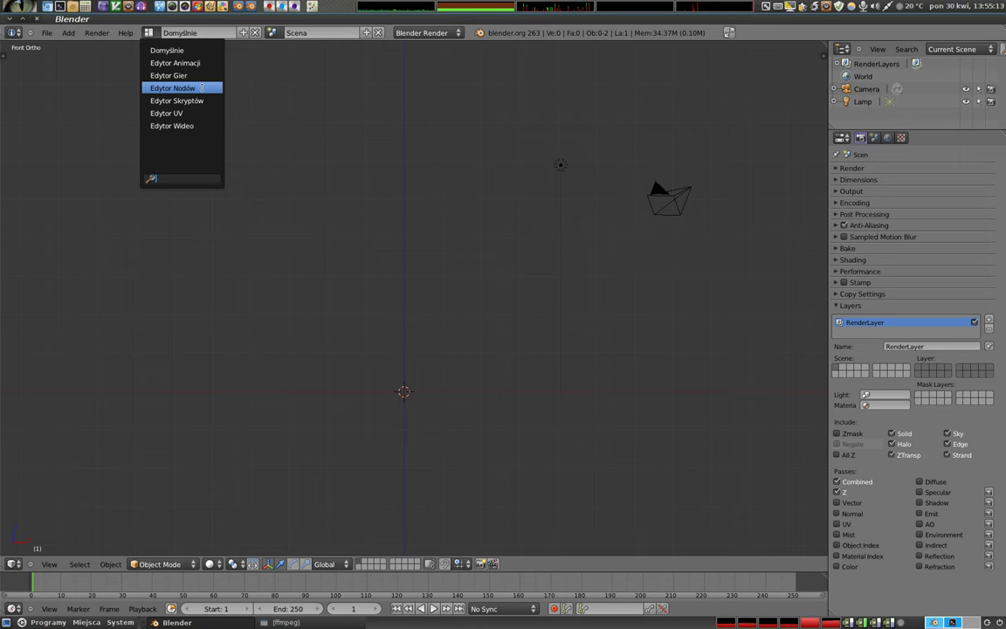
pyautogui.click(202, 88)
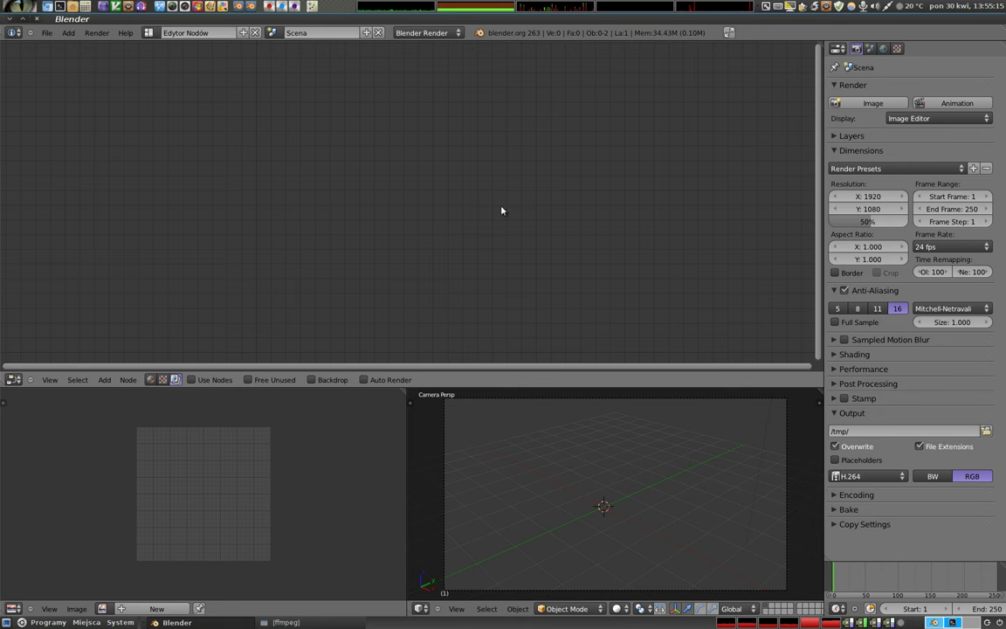
# Adjust the image editor view and bring up the camera view's editor-type menu.
pyautogui.moveTo(320, 232)
pyautogui.mouseDown(button='middle')
pyautogui.moveTo(393, 126)
pyautogui.moveTo(264, 182)
pyautogui.moveTo(233, 123)
pyautogui.moveTo(375, 153)
pyautogui.moveTo(353, 153)
pyautogui.mouseUp(button='middle')
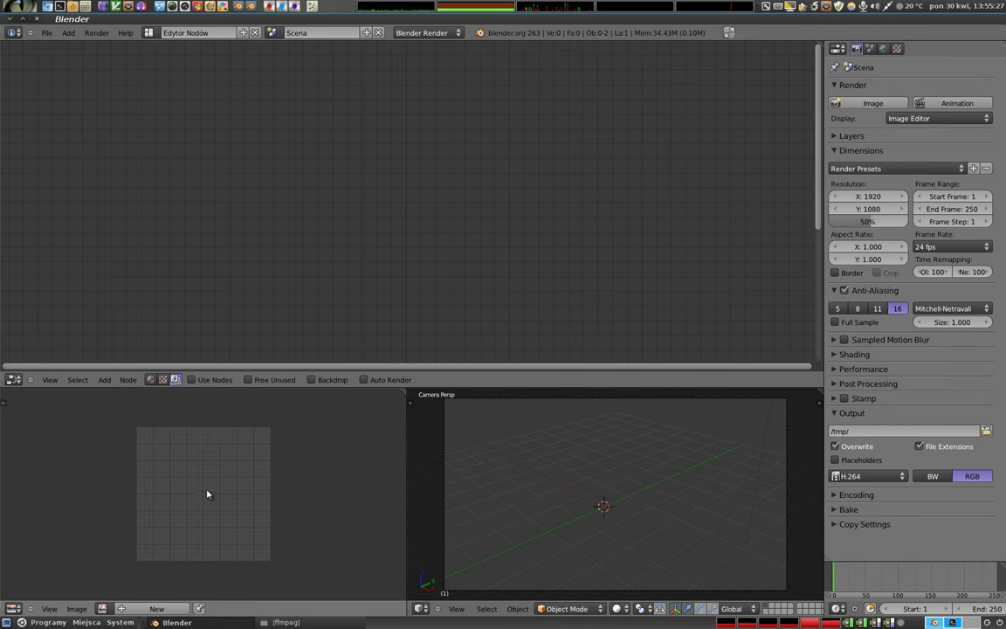
pyautogui.scroll(2, 207, 494)
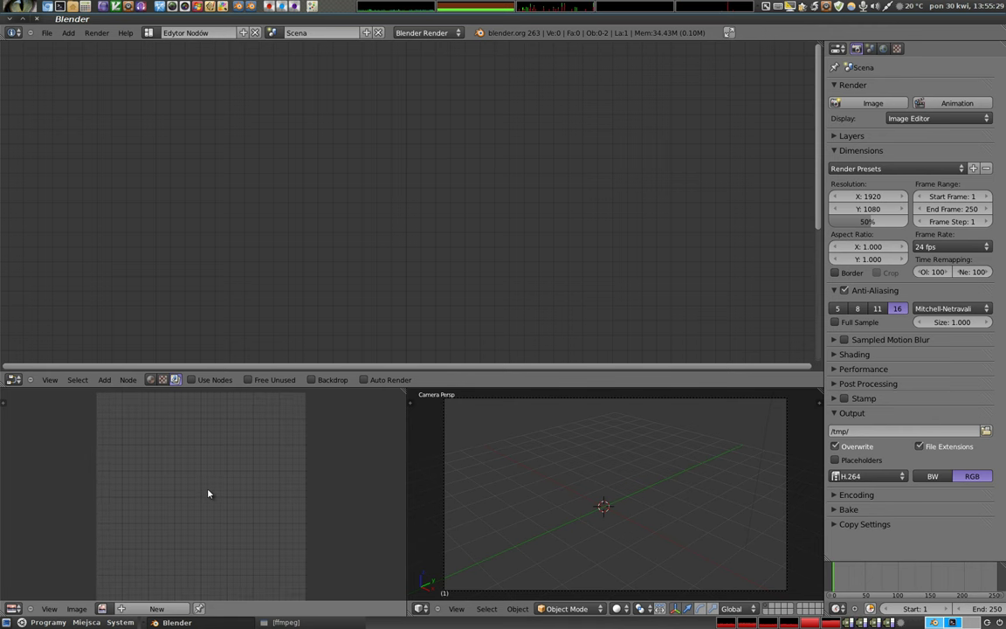
pyautogui.scroll(-1, 207, 495)
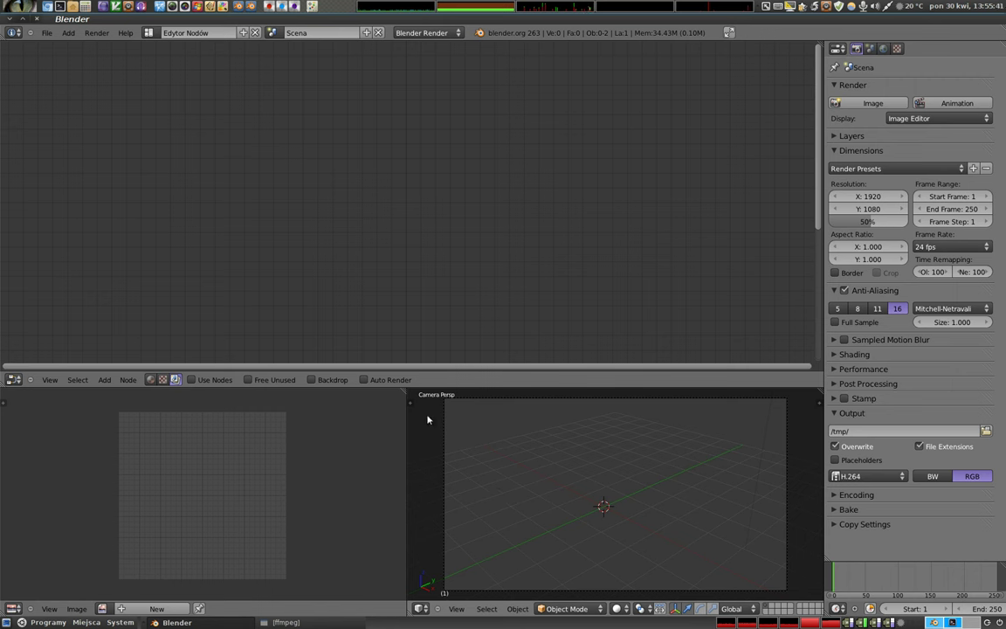
pyautogui.click(421, 609)
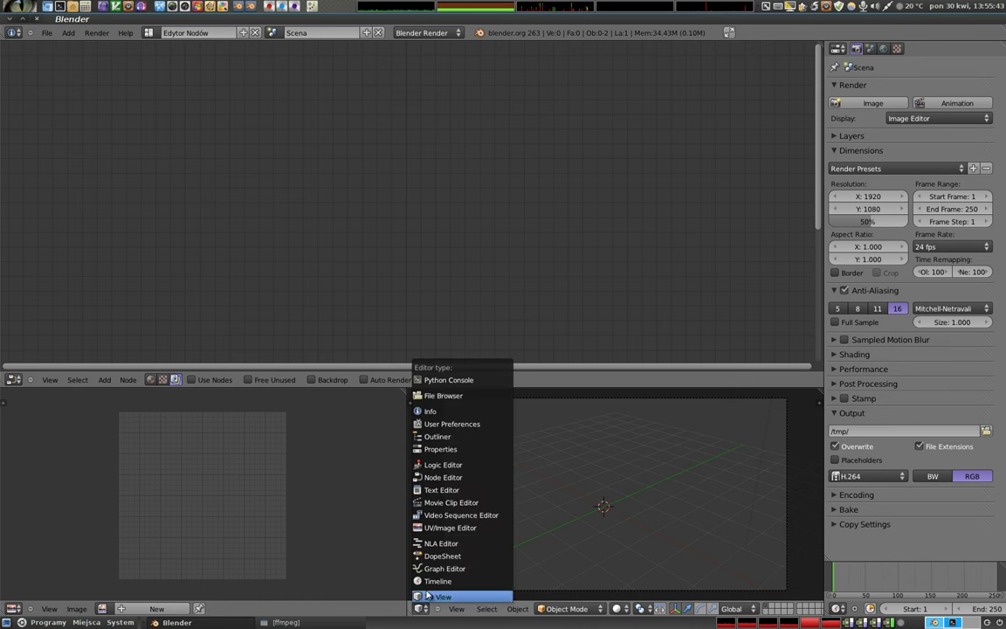
# Turn the lower-right camera view into a UV/Image Editor and adjust the views.
pyautogui.click(445, 528)
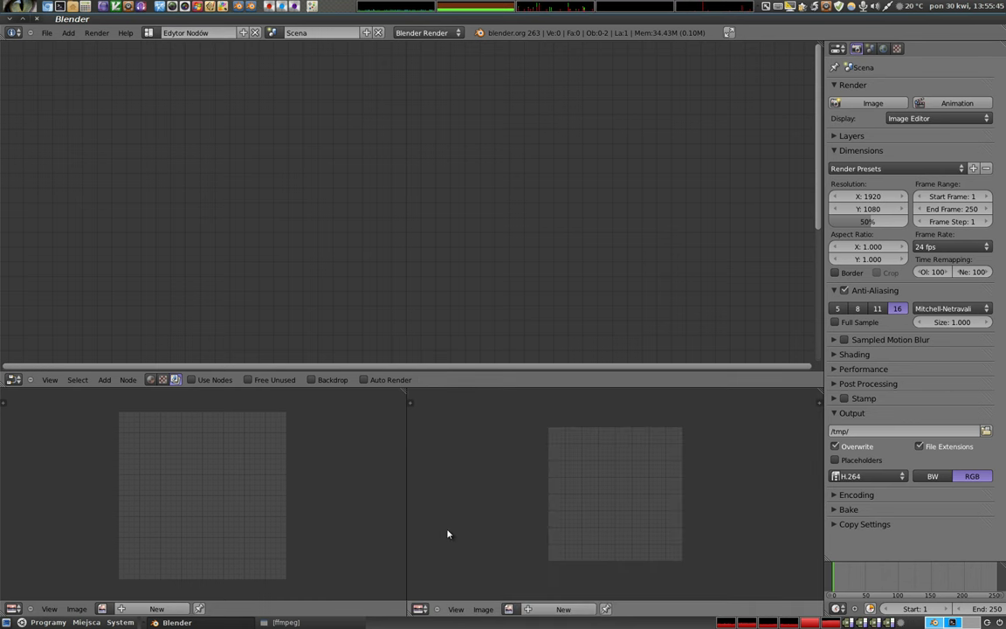
pyautogui.scroll(1, 652, 499)
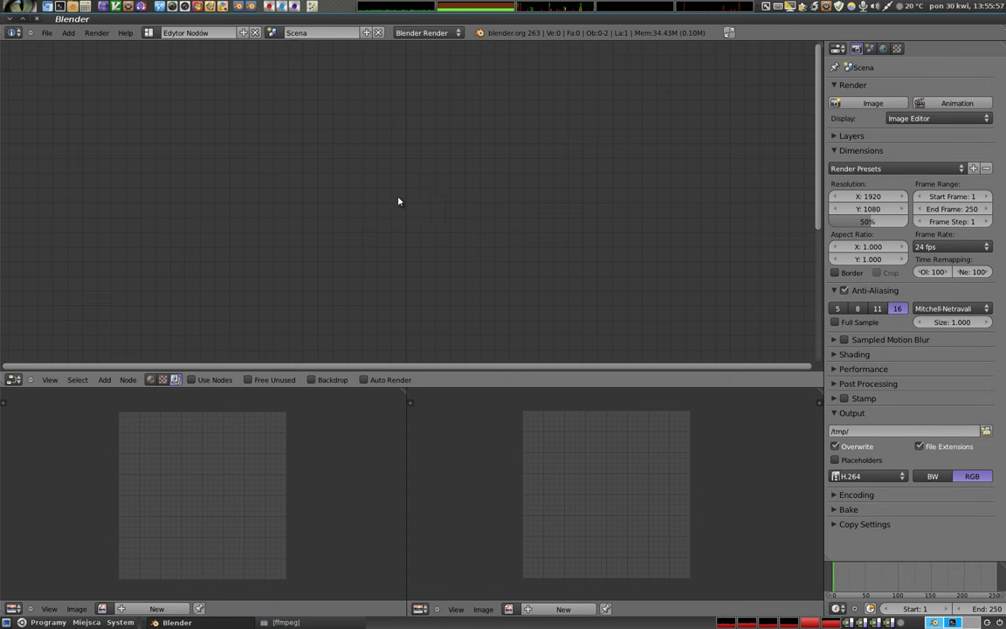
pyautogui.moveTo(473, 206)
pyautogui.mouseDown(button='middle')
pyautogui.moveTo(456, 279)
pyautogui.moveTo(283, 169)
pyautogui.moveTo(647, 168)
pyautogui.moveTo(478, 210)
pyautogui.mouseUp(button='middle')
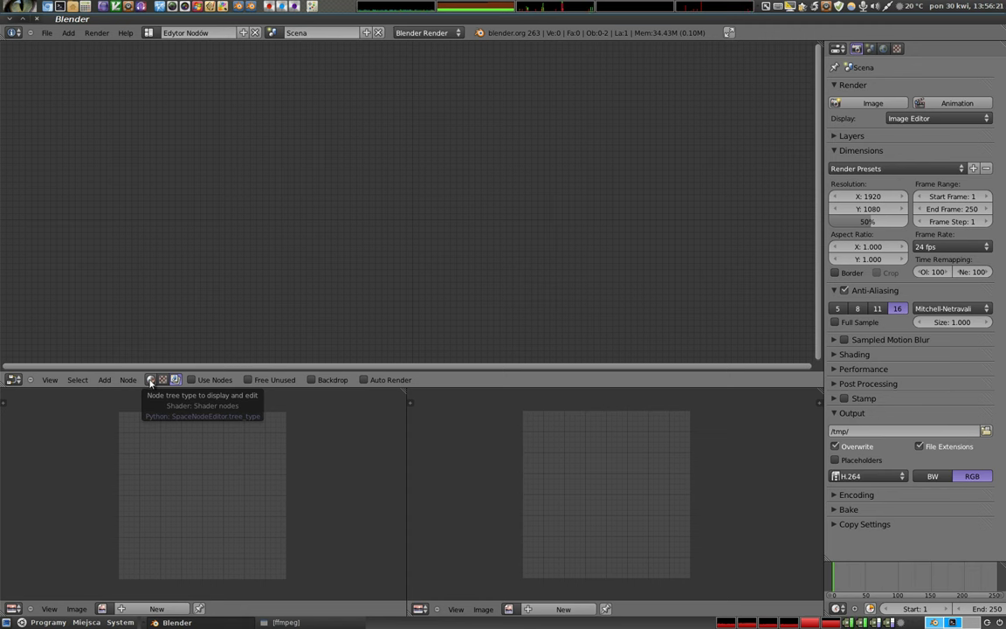
# Switch the node editor to texture nodes, show Texture properties, and use World as the source.
pyautogui.click(149, 382)
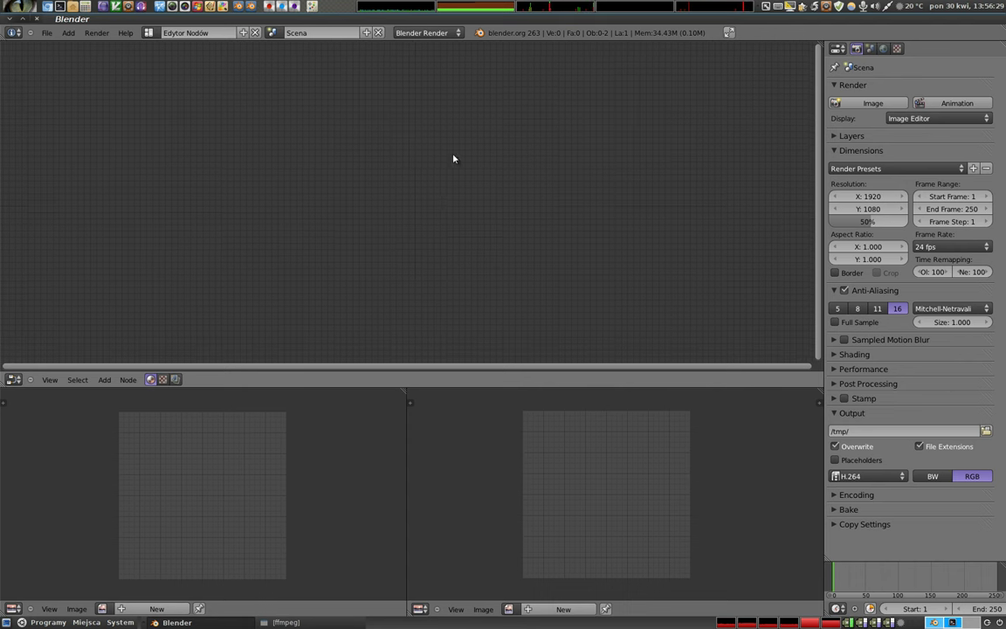
pyautogui.click(426, 33)
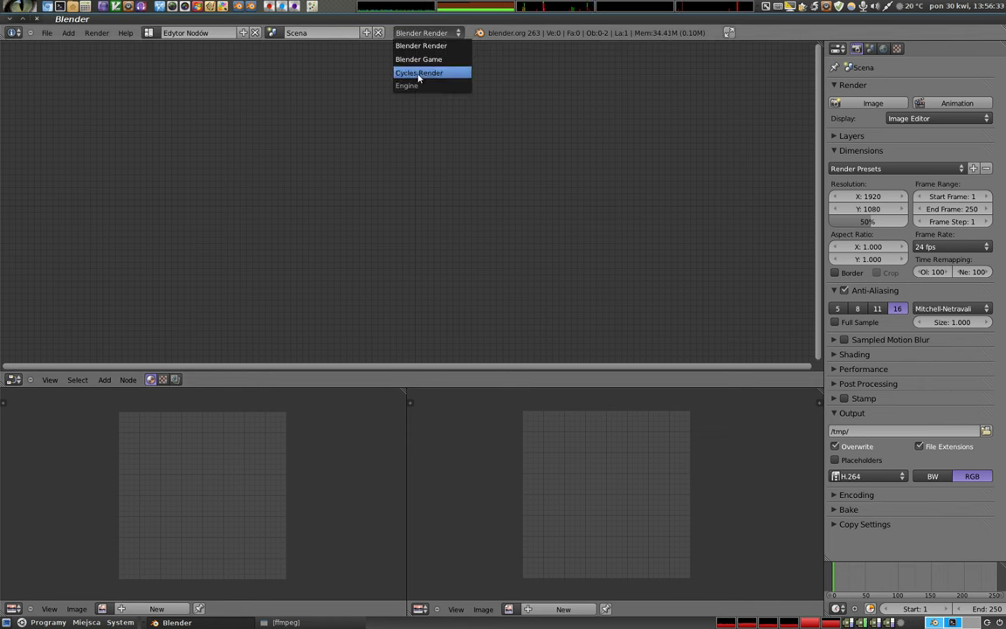
pyautogui.click(162, 380)
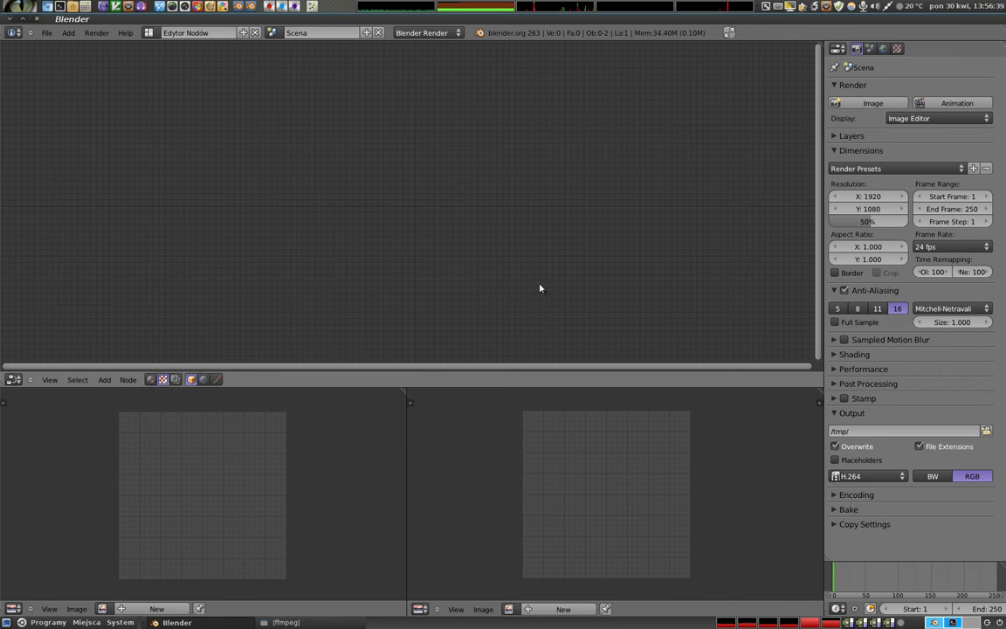
pyautogui.click(897, 48)
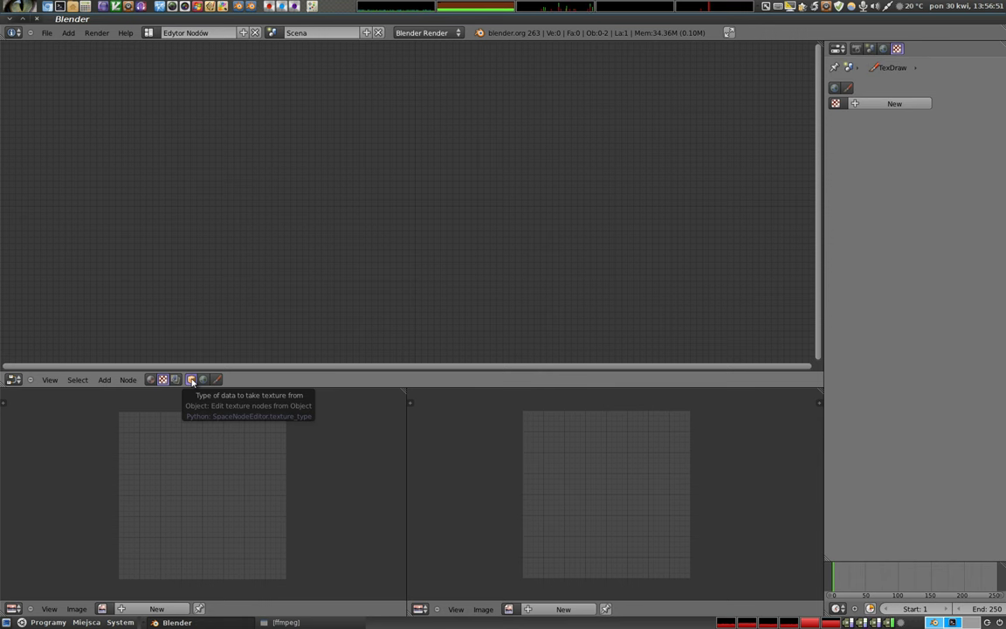
pyautogui.click(203, 381)
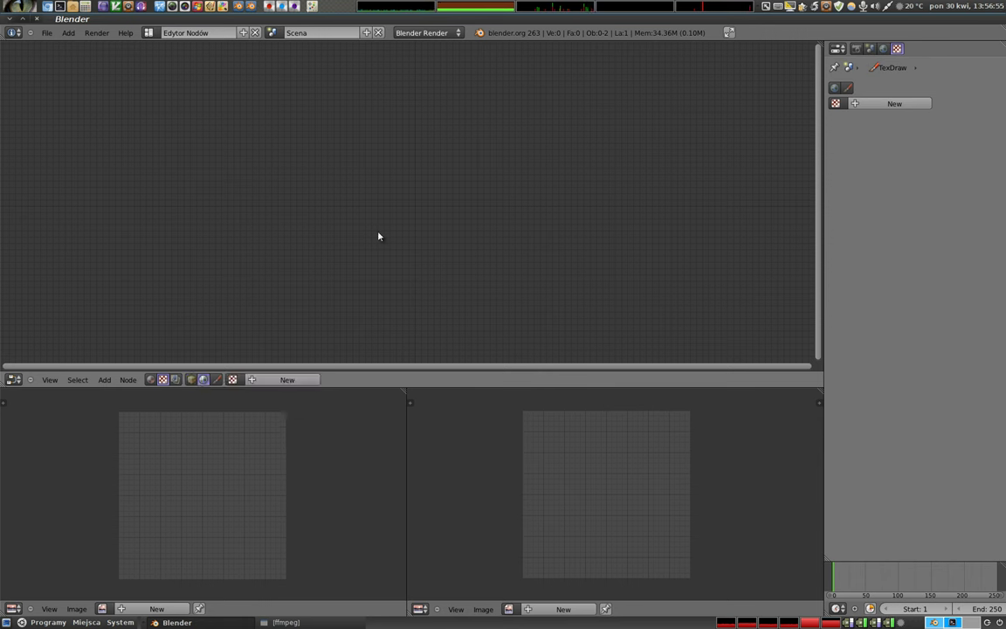
# Try the Brush, Object and World texture sources, then return to compositing nodes.
pyautogui.click(218, 380)
pyautogui.click(193, 380)
pyautogui.click(202, 380)
pyautogui.click(218, 381)
pyautogui.click(232, 379)
pyautogui.click(176, 380)
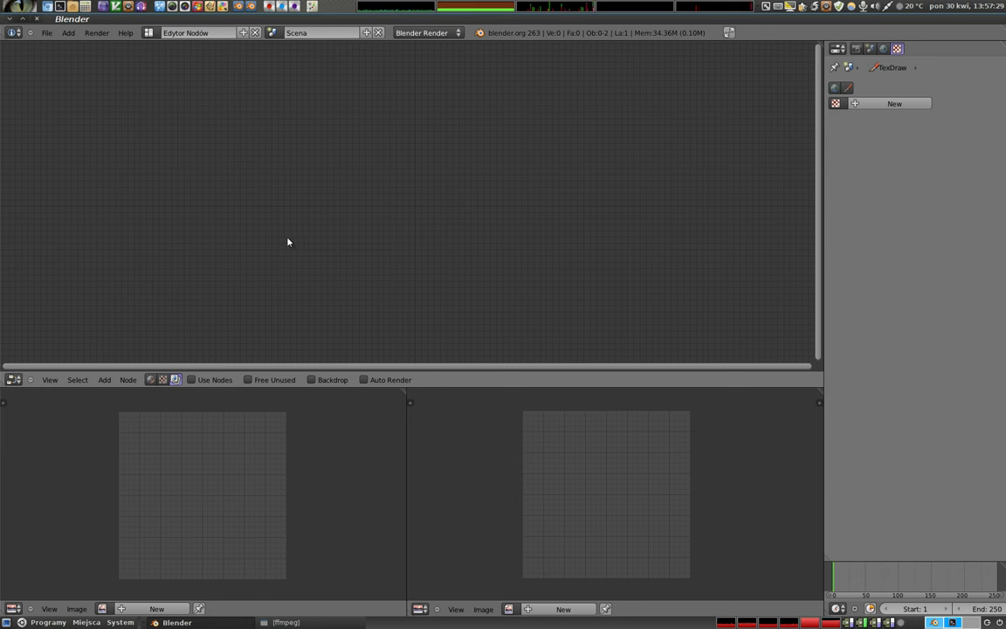
# Enable Use Nodes, Free Unused and Backdrop so Render Layers feeds Composite.
pyautogui.click(192, 380)
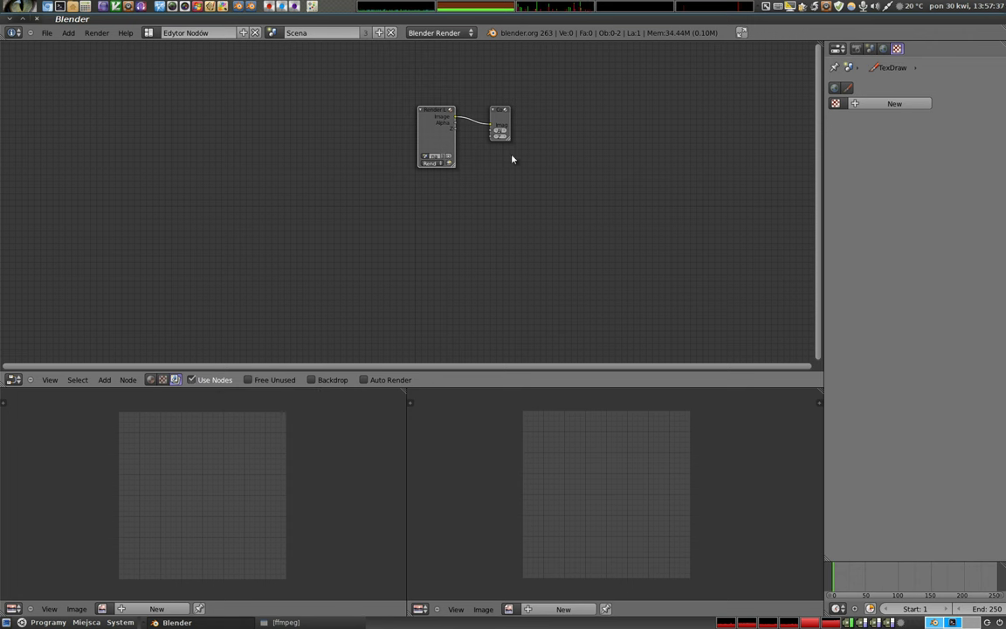
pyautogui.click(249, 381)
pyautogui.click(311, 380)
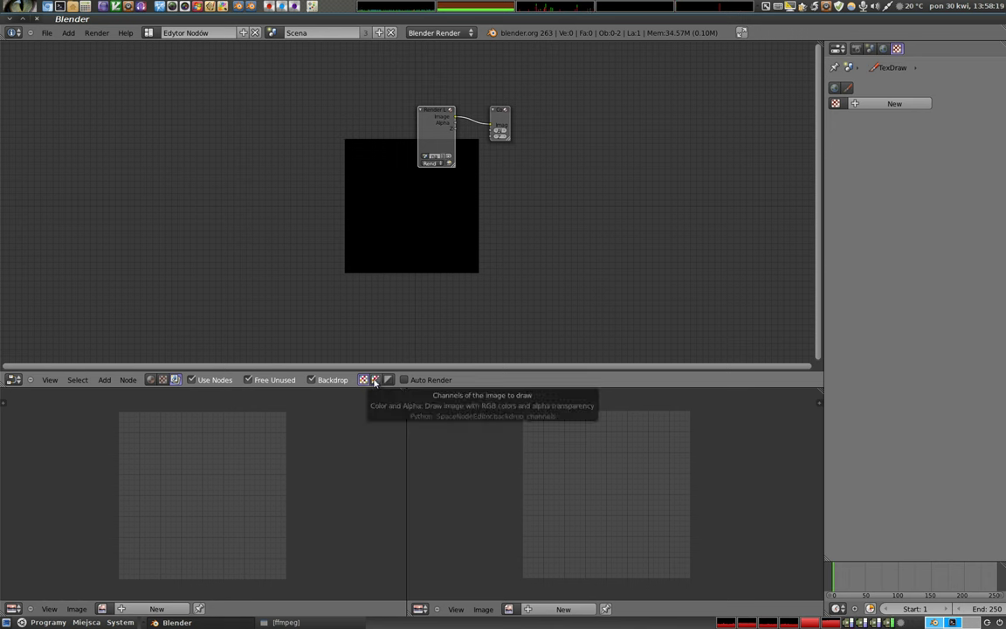
# Cycle the backdrop through colour-and-alpha, alpha-only, then colour-only display.
pyautogui.click(375, 381)
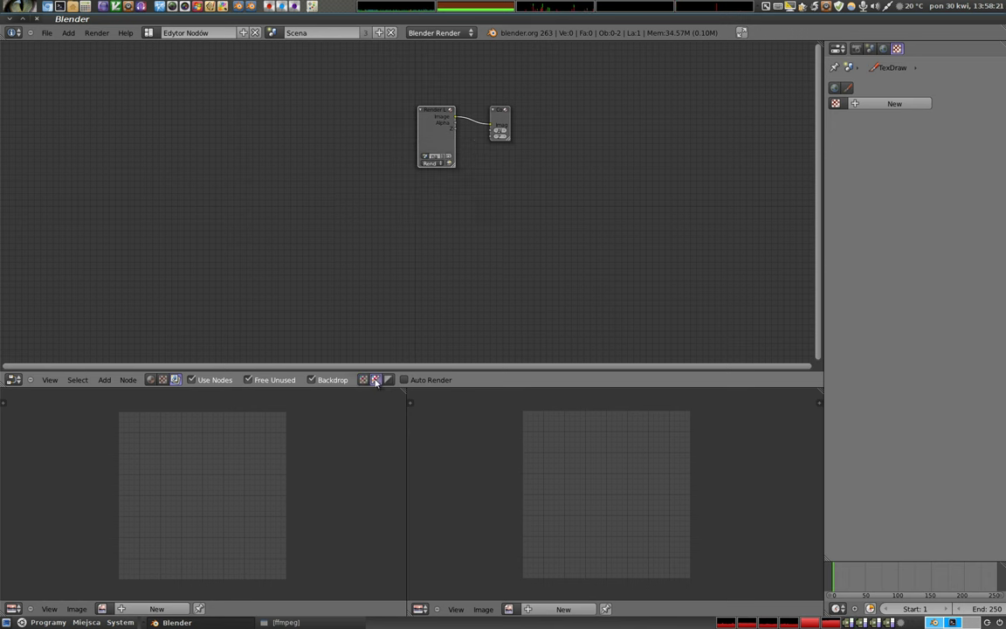
pyautogui.click(388, 381)
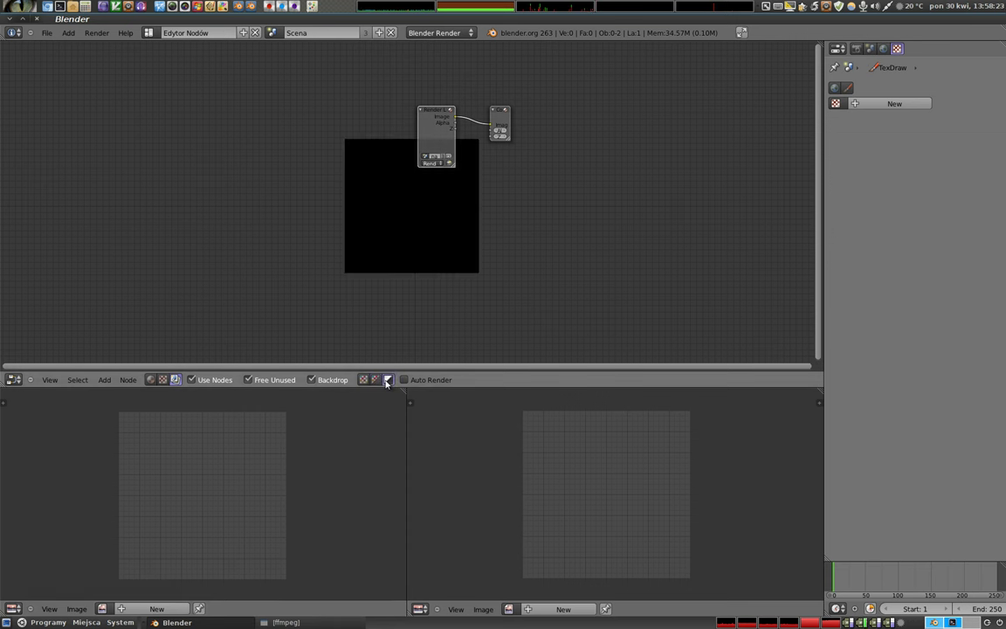
pyautogui.click(365, 381)
# Toggle Auto Render on and back off, then uncheck Backdrop and Free Unused.
pyautogui.click(406, 381)
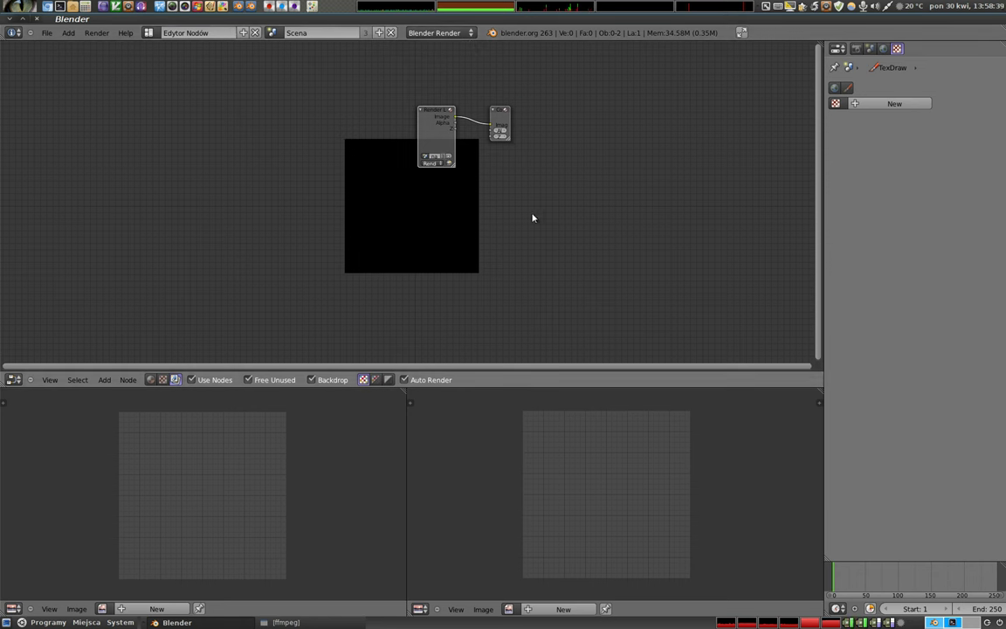
pyautogui.click(405, 380)
pyautogui.moveTo(313, 381); pyautogui.dragTo(248, 380)
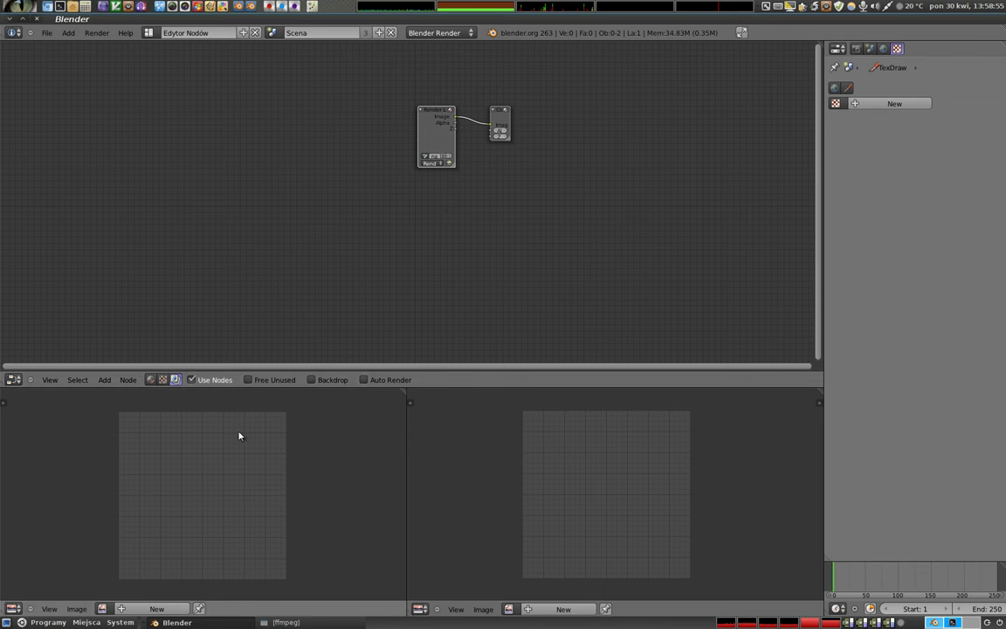
# Pan and zoom so the Render Layers and Composite nodes sit centred and enlarged.
pyautogui.moveTo(483, 162); pyautogui.dragTo(312, 218, button='middle')
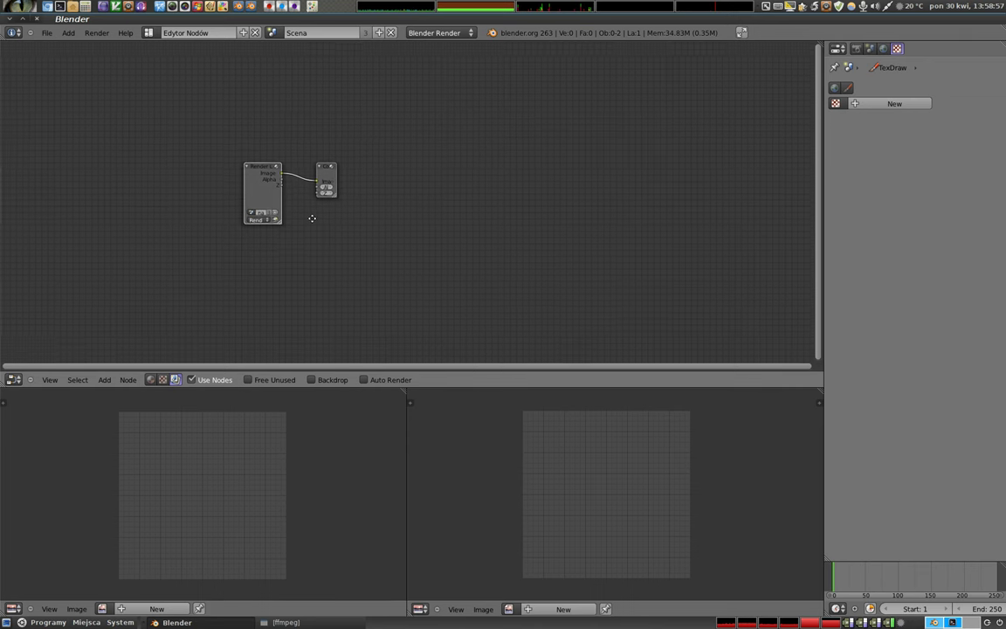
pyautogui.moveTo(191, 205)
pyautogui.mouseDown(button='middle')
pyautogui.moveTo(525, 216)
pyautogui.moveTo(602, 181)
pyautogui.moveTo(346, 144)
pyautogui.moveTo(303, 217)
pyautogui.moveTo(495, 252)
pyautogui.moveTo(473, 237)
pyautogui.mouseUp(button='middle')
pyautogui.scroll(2, 472, 222)
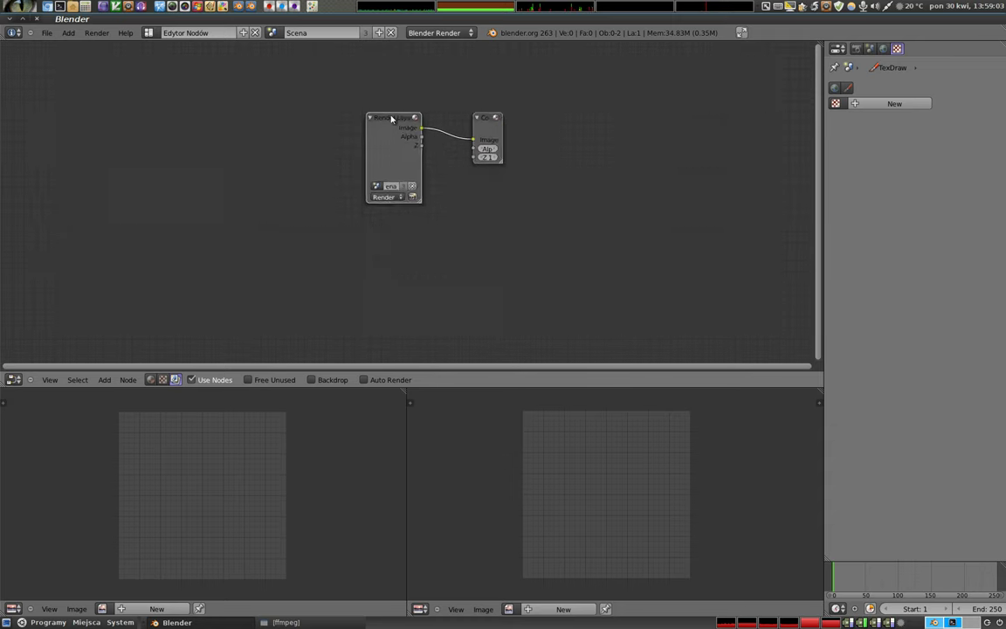
pyautogui.scroll(1, 393, 118)
pyautogui.scroll(2, 272, 179)
pyautogui.scroll(-1, 610, 169)
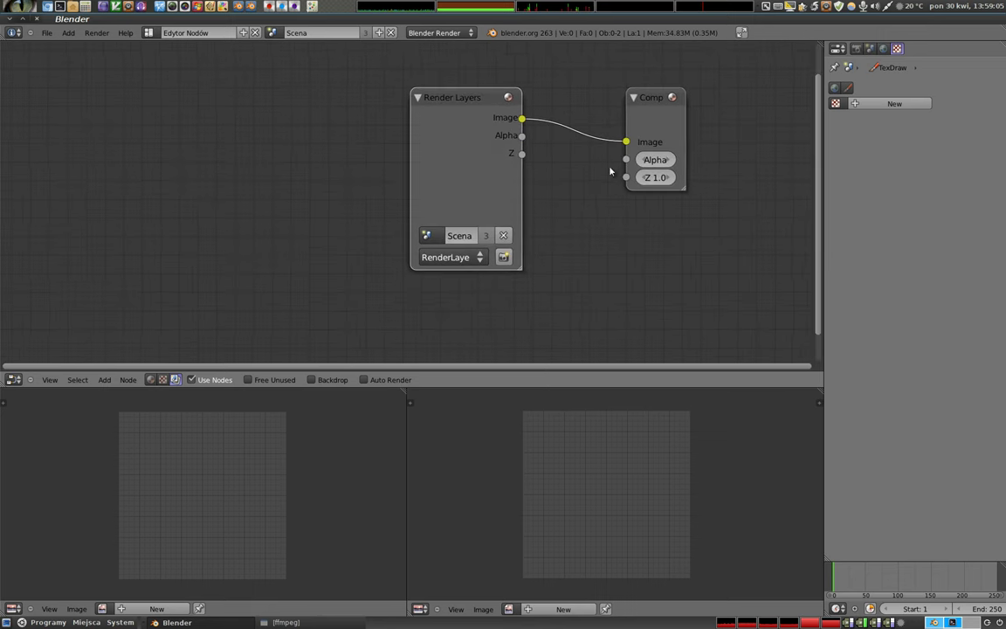
pyautogui.moveTo(600, 209); pyautogui.dragTo(447, 230, button='middle')
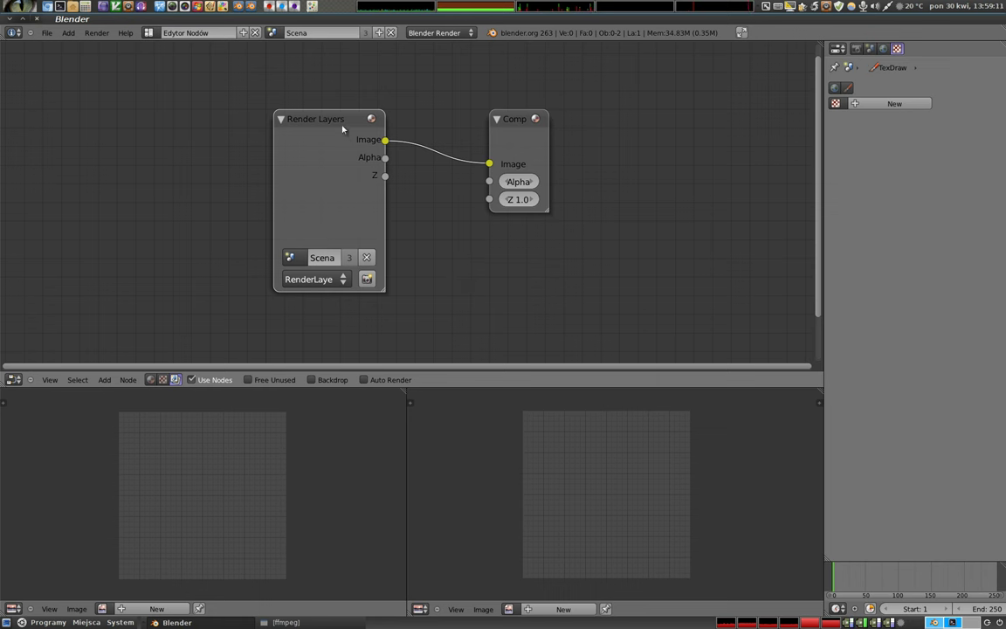
# Drag Render Layers to the upper left and Composite further right, opening space between them.
pyautogui.moveTo(328, 120); pyautogui.dragTo(194, 130)
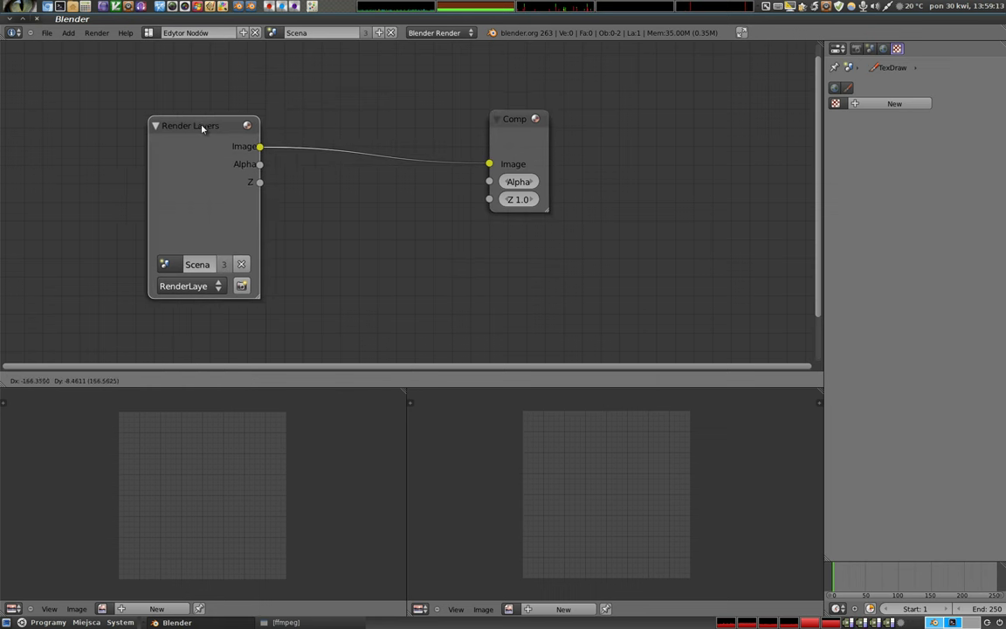
pyautogui.moveTo(146, 230); pyautogui.dragTo(243, 205)
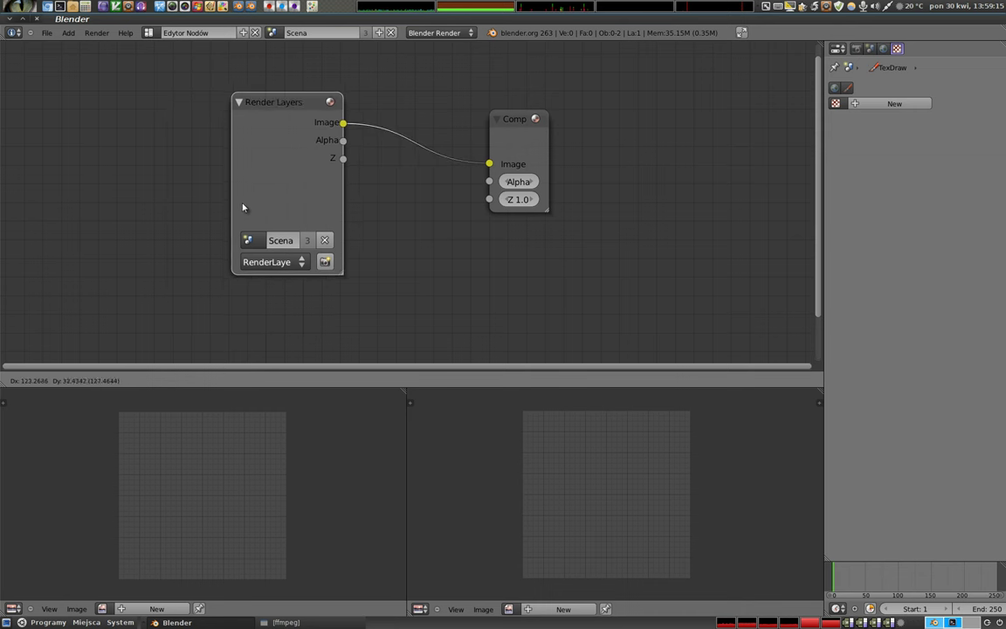
pyautogui.moveTo(313, 186); pyautogui.dragTo(358, 239)
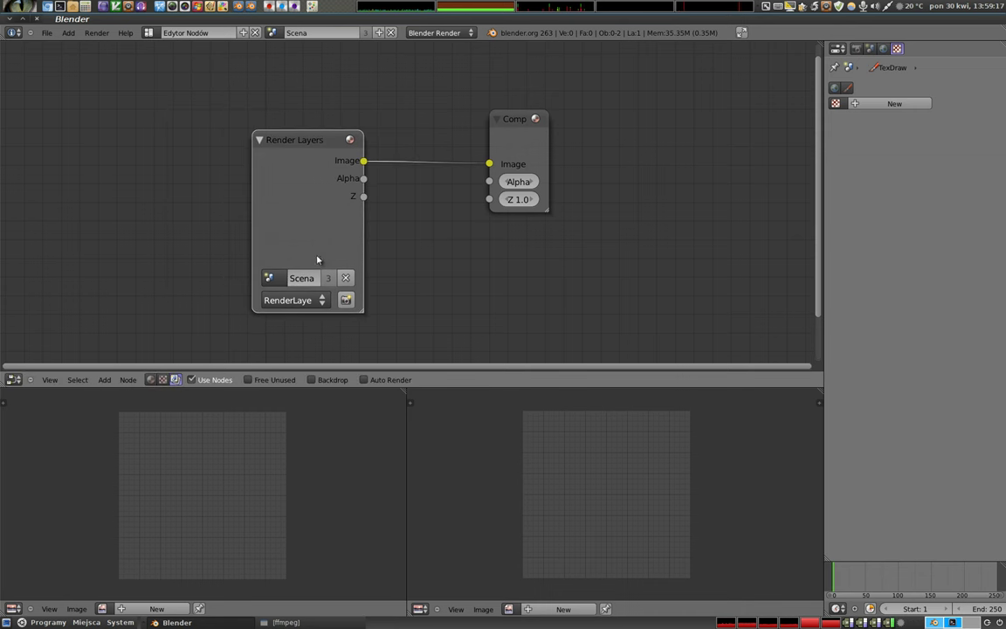
pyautogui.moveTo(530, 147); pyautogui.dragTo(682, 149)
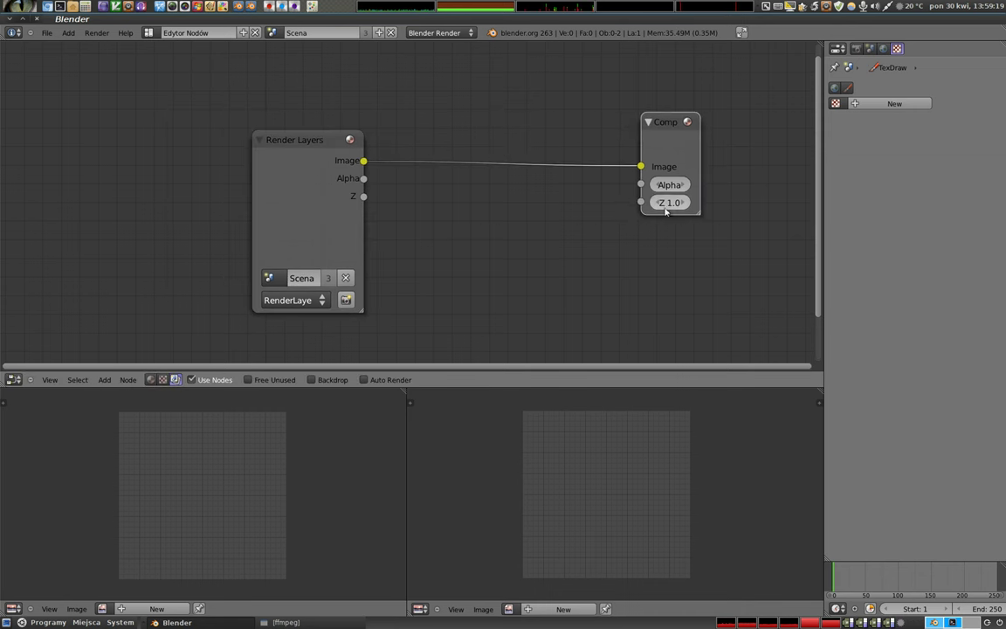
pyautogui.moveTo(298, 142); pyautogui.dragTo(194, 108)
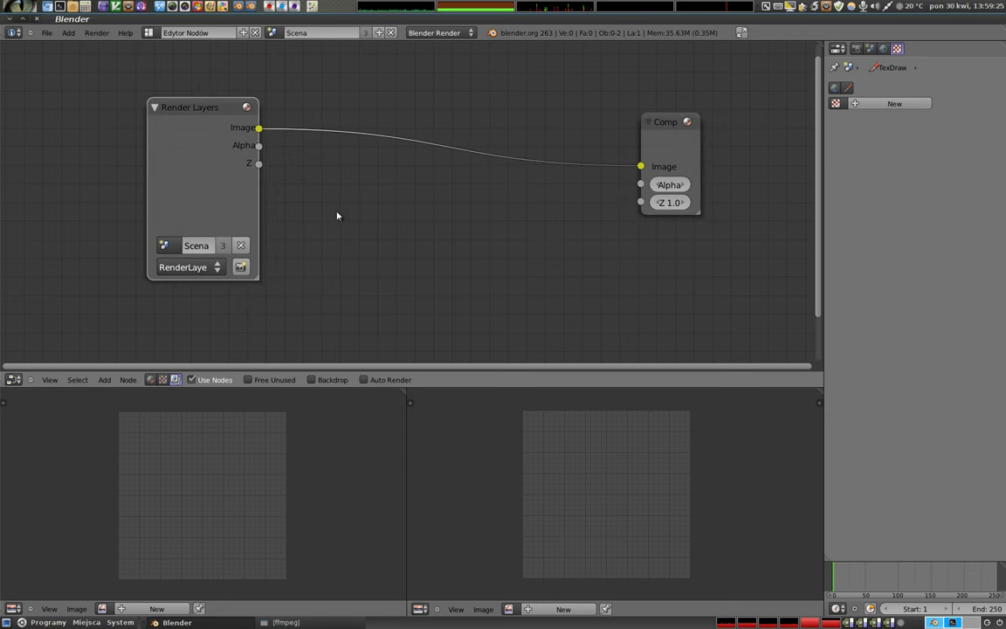
# Start a G move and an R rotation on the Render Layers node, cancelling both.
pyautogui.press('g')
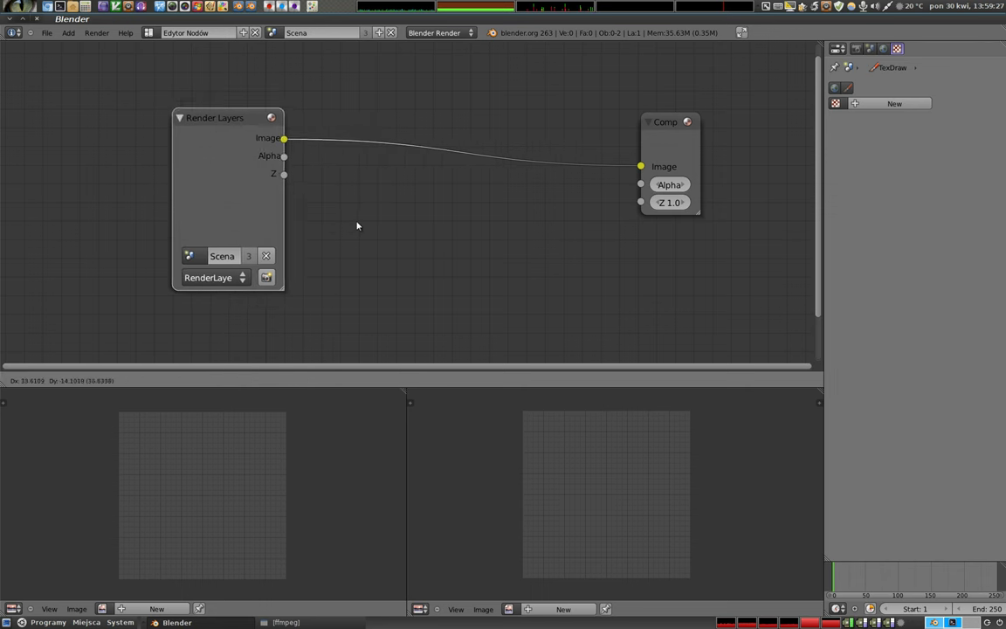
pyautogui.rightClick(325, 224)
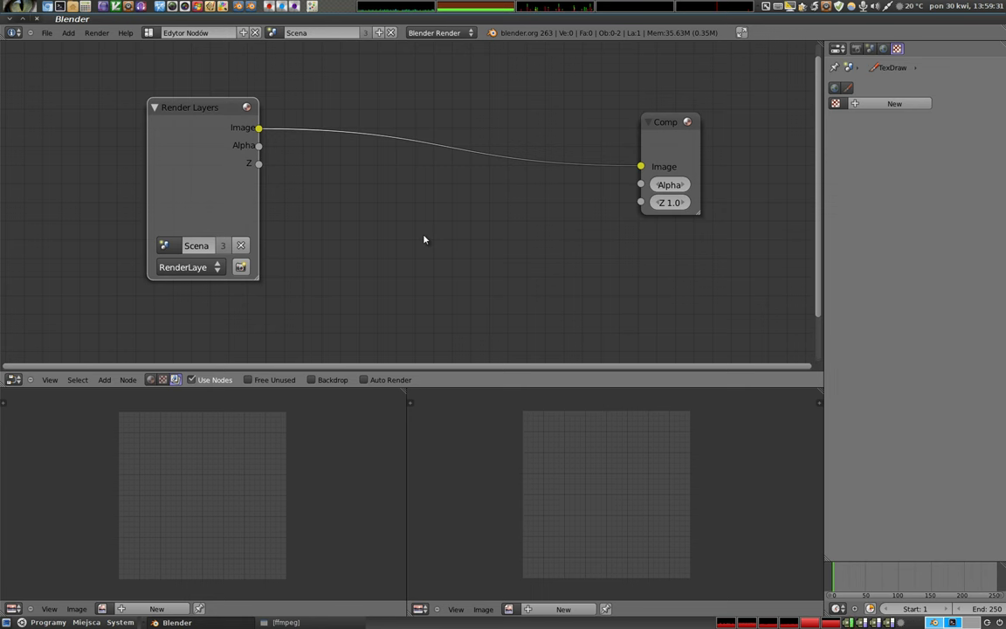
pyautogui.press('r')
pyautogui.rightClick(471, 289)
# Open the Node menu listing grouping, linking, deleting and transform operations.
pyautogui.click(128, 380)
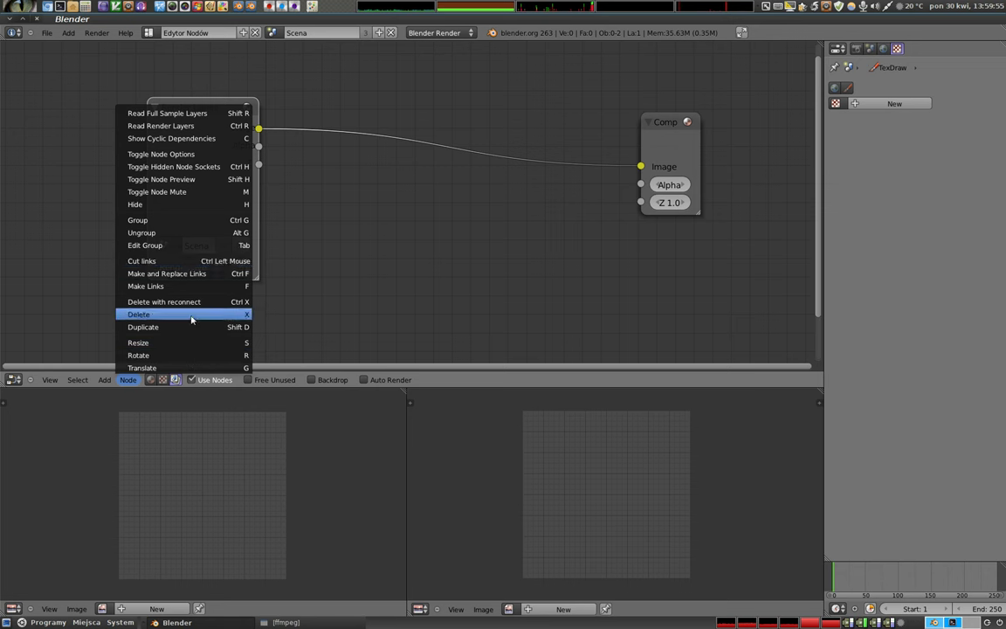
# Zoom out, shift the node view slightly left, and browse the Add menu's node categories.
pyautogui.scroll(-2, 421, 244)
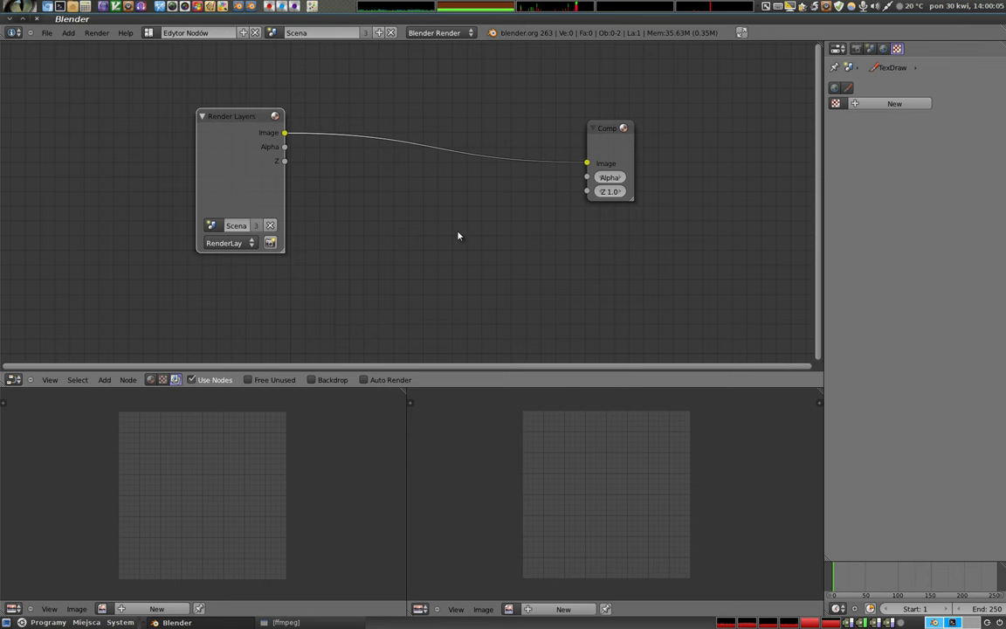
pyautogui.scroll(-1, 453, 235)
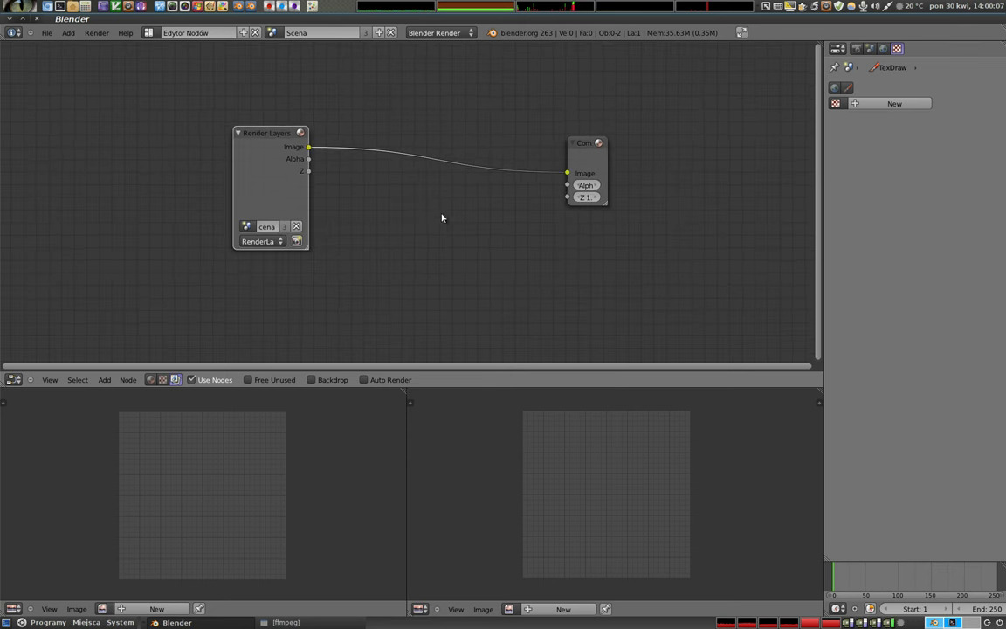
pyautogui.moveTo(445, 232); pyautogui.dragTo(425, 240, button='middle')
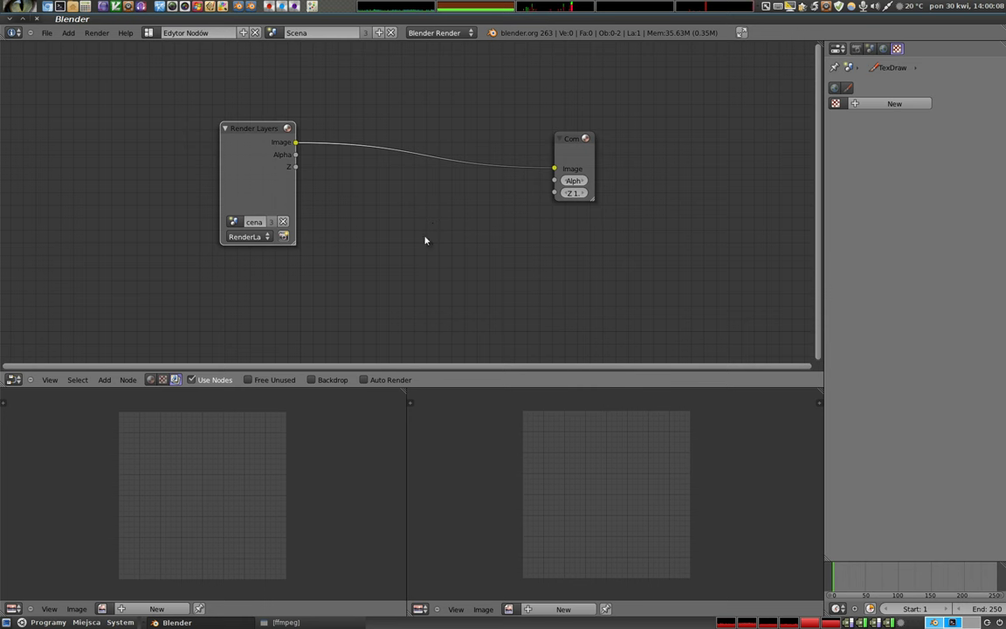
pyautogui.click(104, 380)
# Widen the Composite and Render Layers nodes so Scena and RenderLayer read in full.
pyautogui.moveTo(591, 200)
pyautogui.mouseDown()
pyautogui.moveTo(629, 227)
pyautogui.moveTo(630, 200)
pyautogui.mouseUp()
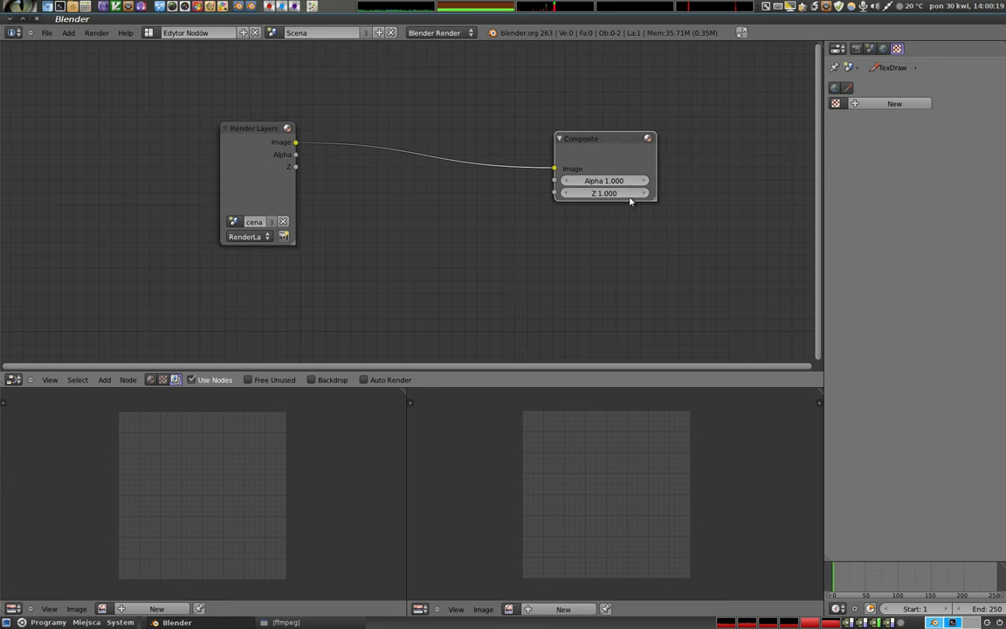
pyautogui.moveTo(613, 142); pyautogui.dragTo(601, 131)
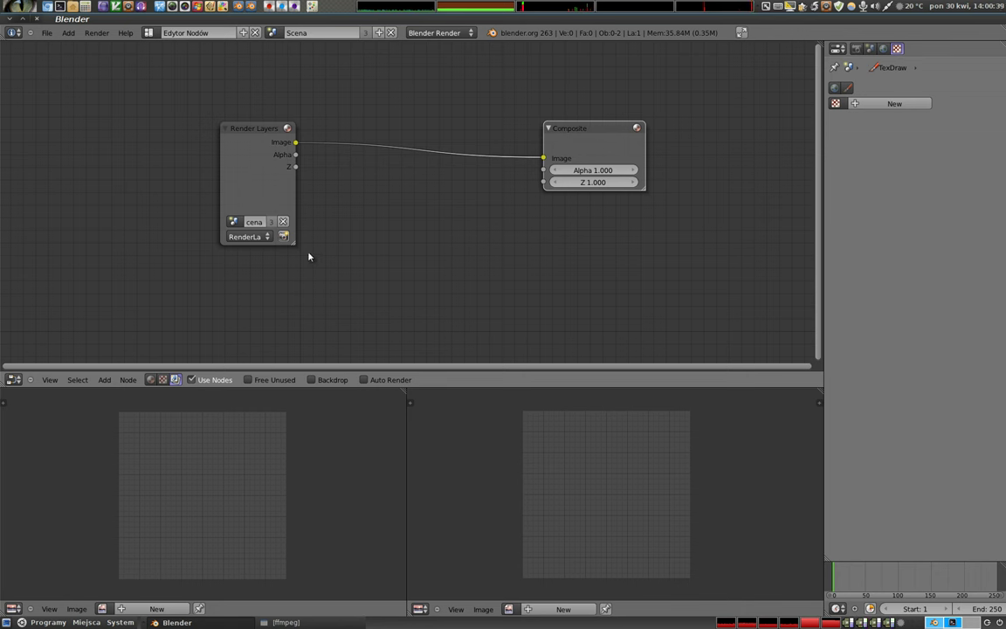
pyautogui.moveTo(293, 248); pyautogui.dragTo(325, 249)
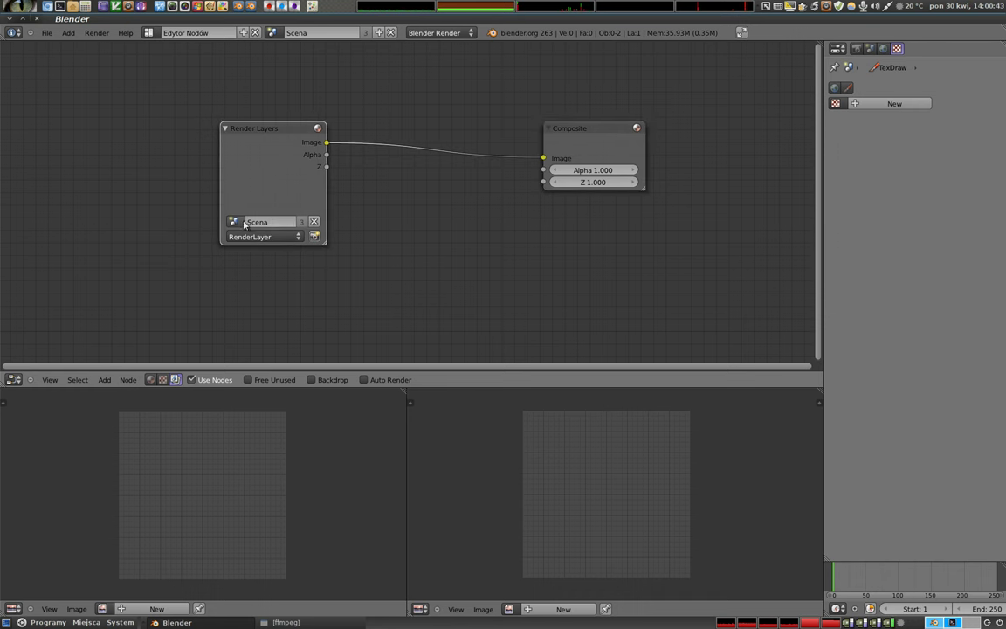
pyautogui.click(272, 32)
pyautogui.click(271, 51)
pyautogui.click(234, 224)
pyautogui.moveTo(594, 129); pyautogui.dragTo(601, 135)
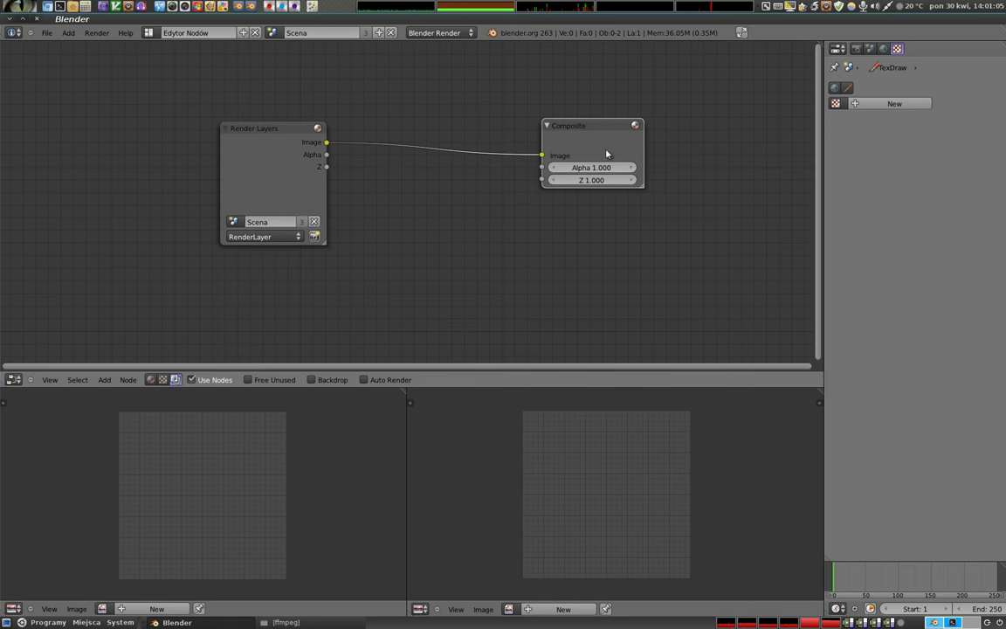
# In Render properties, expand Post Processing and toggle Compositing off and back on.
pyautogui.click(857, 49)
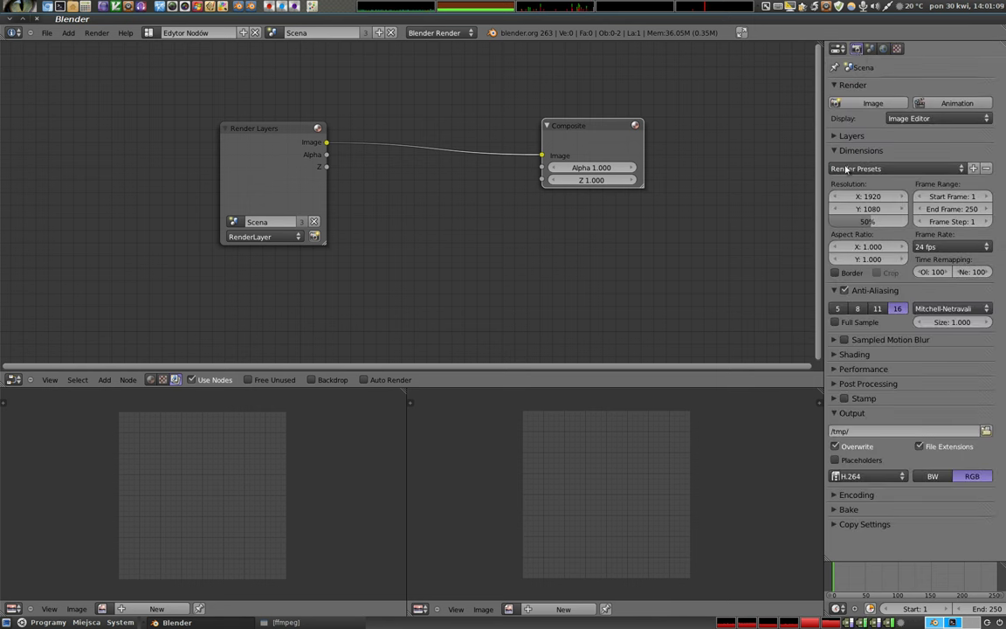
pyautogui.click(858, 384)
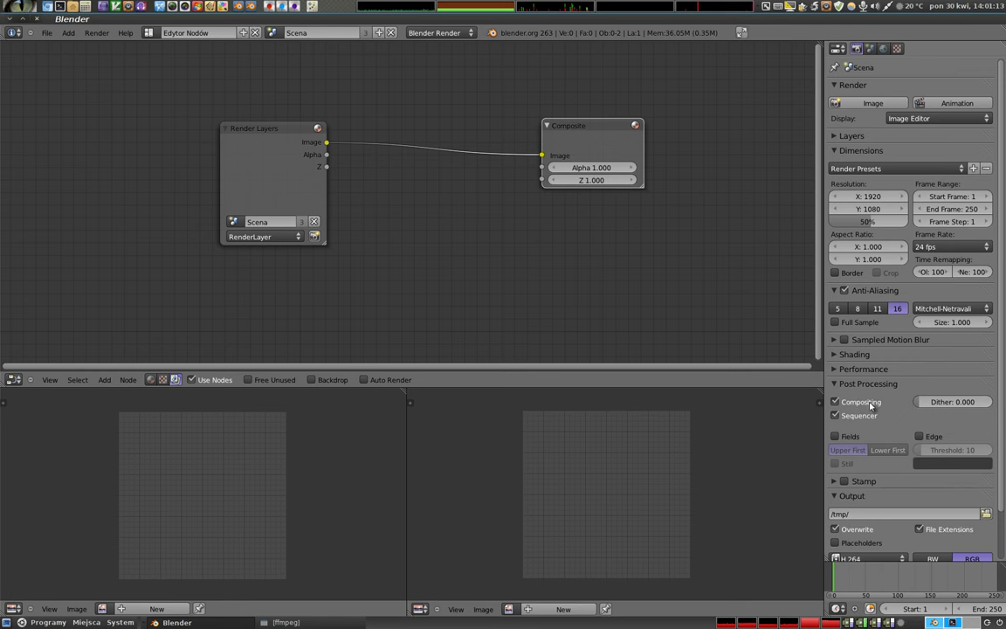
pyautogui.click(835, 402)
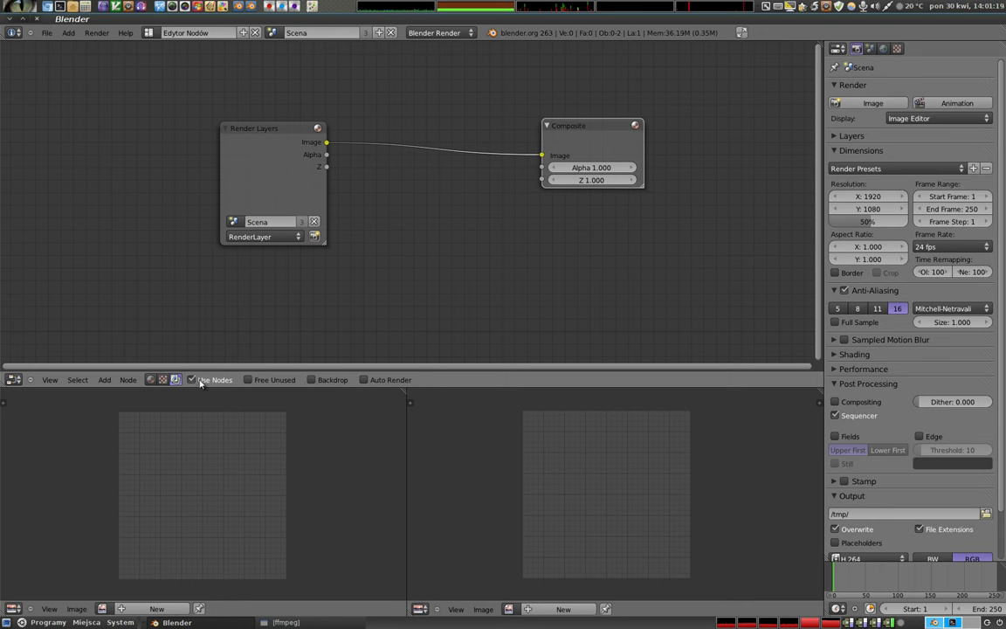
pyautogui.click(835, 402)
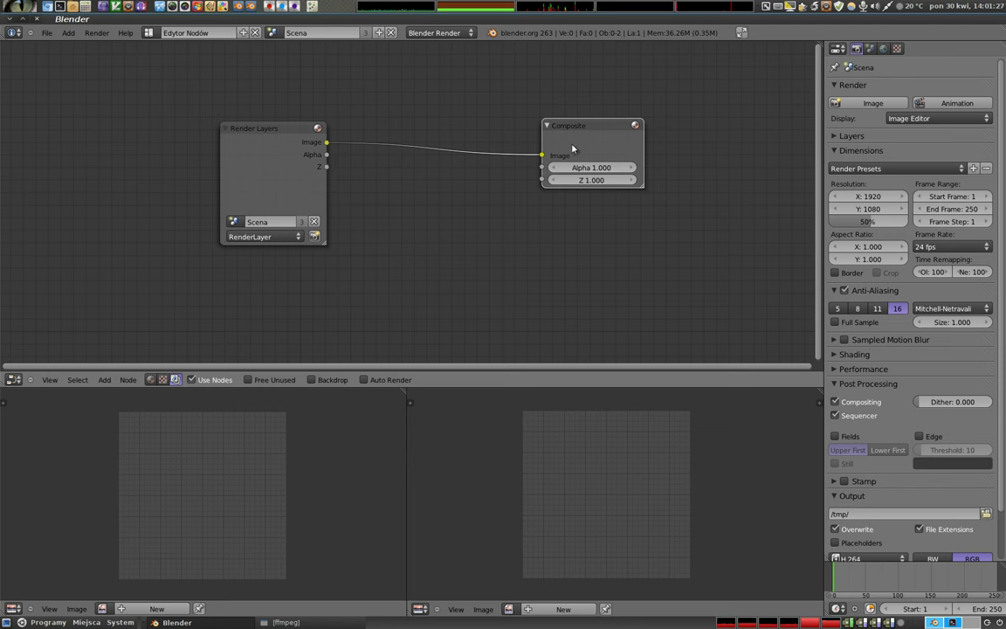
pyautogui.click(509, 609)
# Render the frame with F12 and show the Viewer Node image in the image editor.
pyautogui.press('F12')
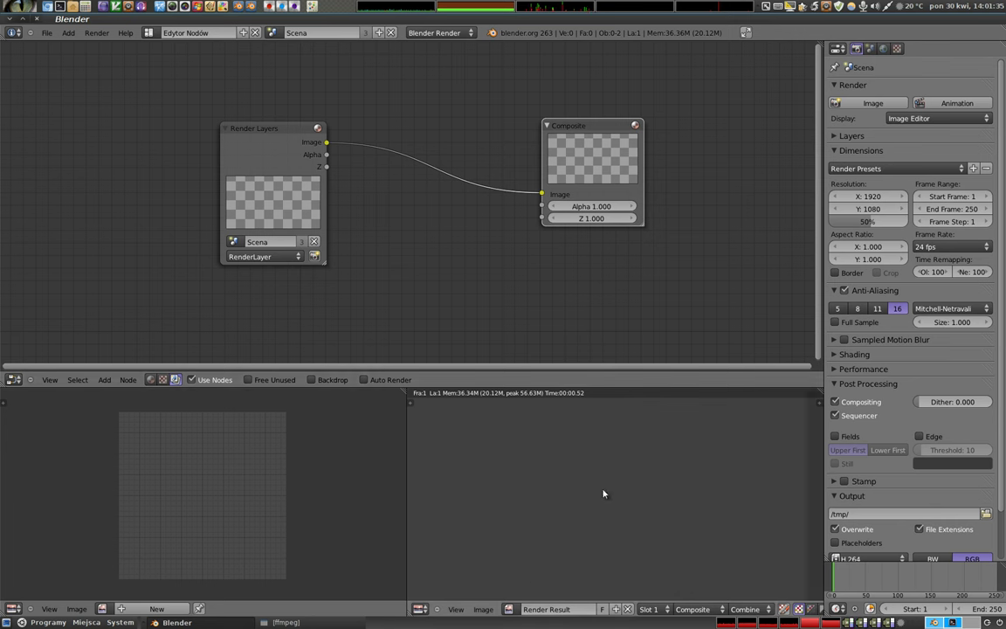
pyautogui.click(509, 608)
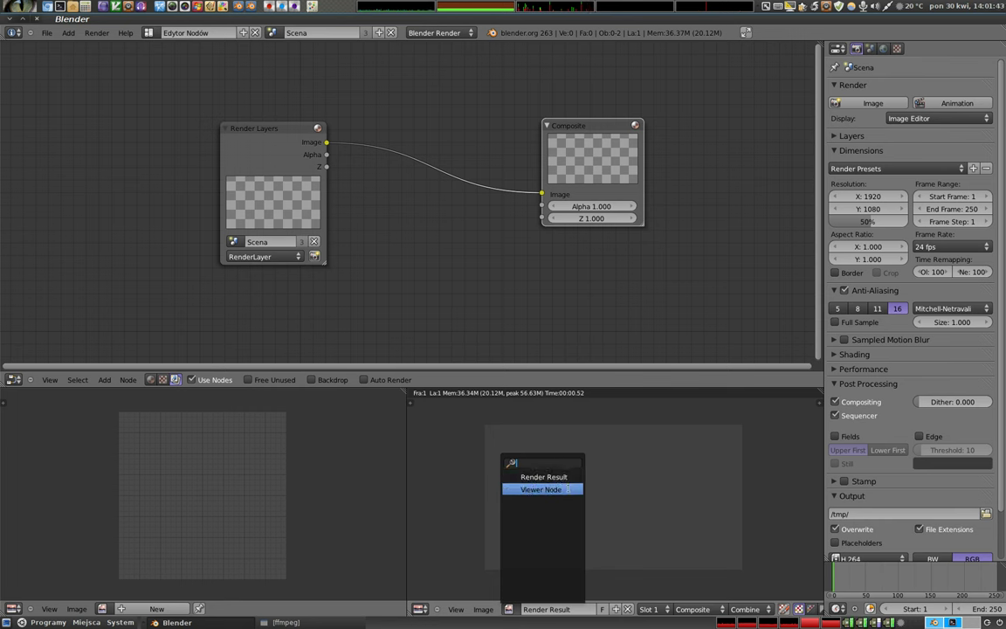
pyautogui.click(561, 490)
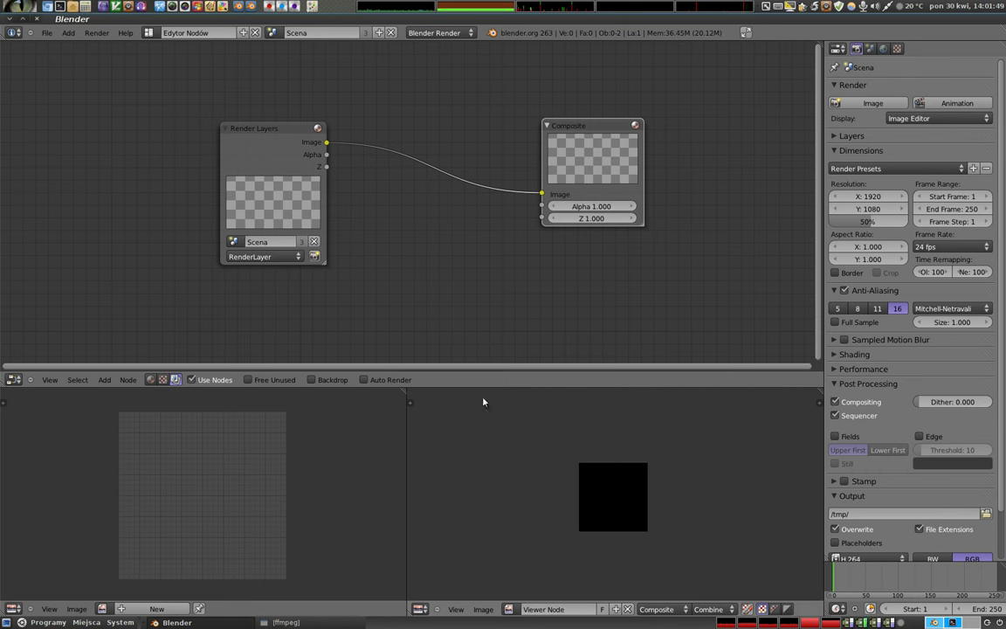
# Toggle the backdrop on and off, then show Render Result in the first image editor.
pyautogui.click(312, 380)
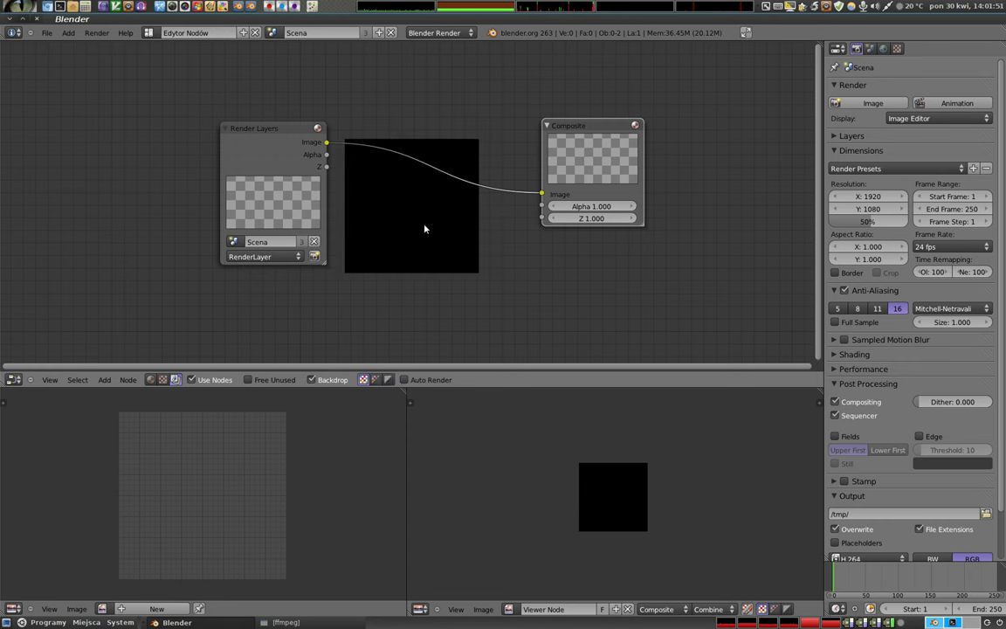
pyautogui.click(311, 379)
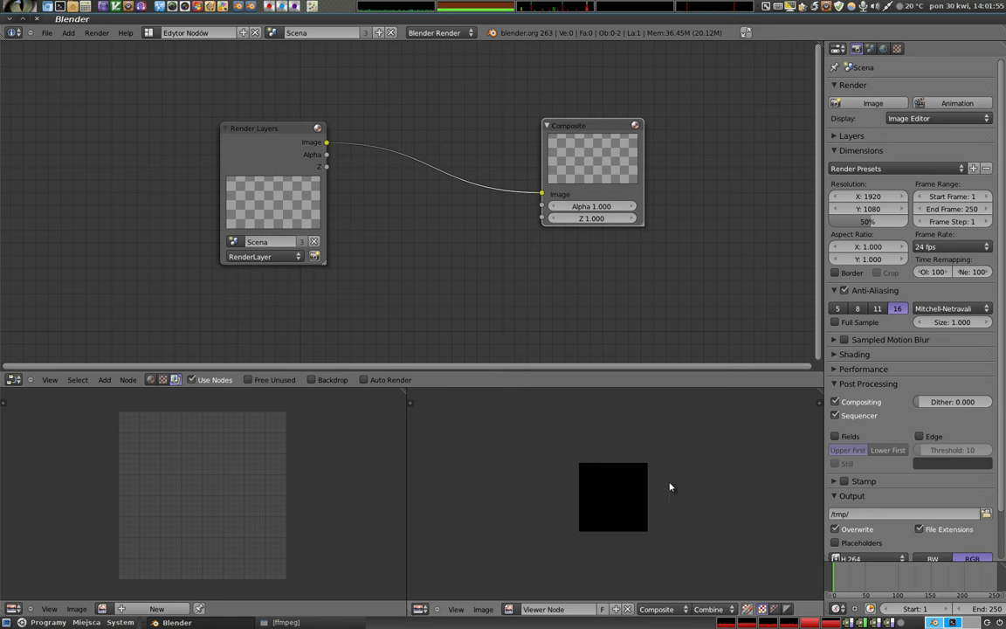
pyautogui.click(102, 609)
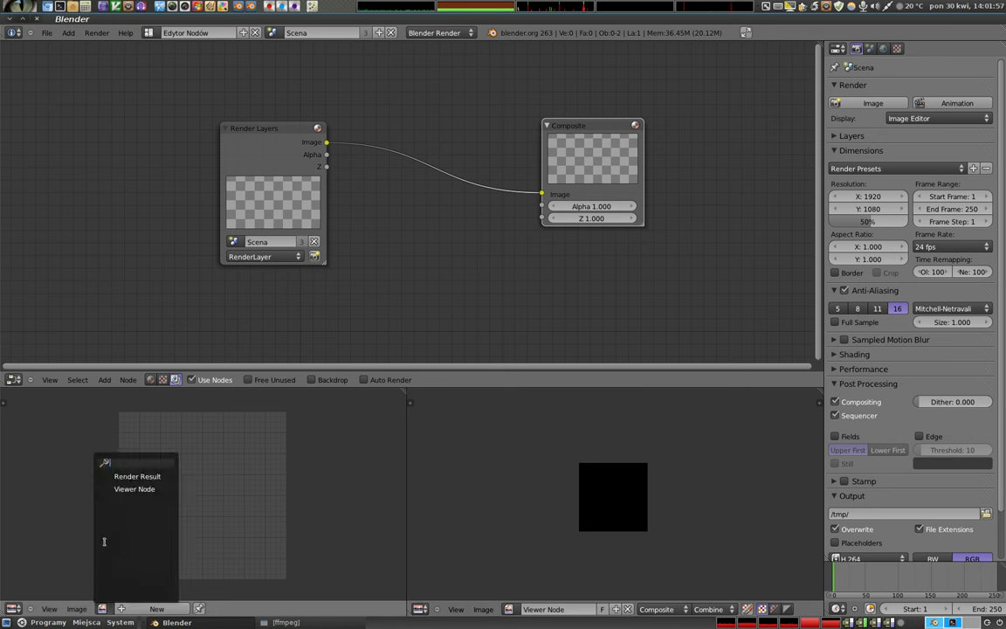
pyautogui.click(132, 477)
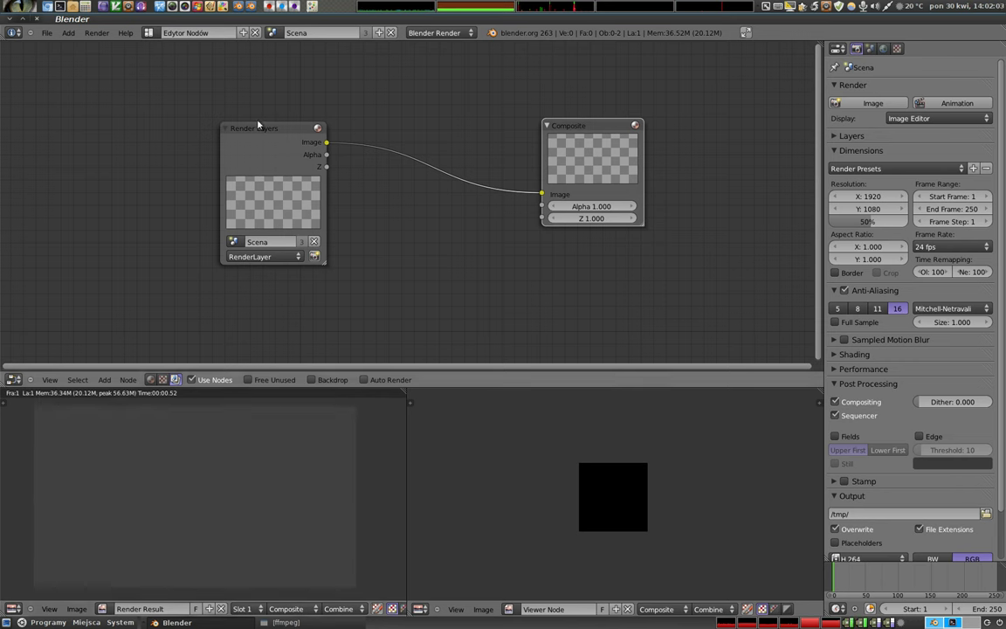
# Spread Render Layers and Composite apart and add a Gamma node between them.
pyautogui.moveTo(271, 131); pyautogui.dragTo(139, 100)
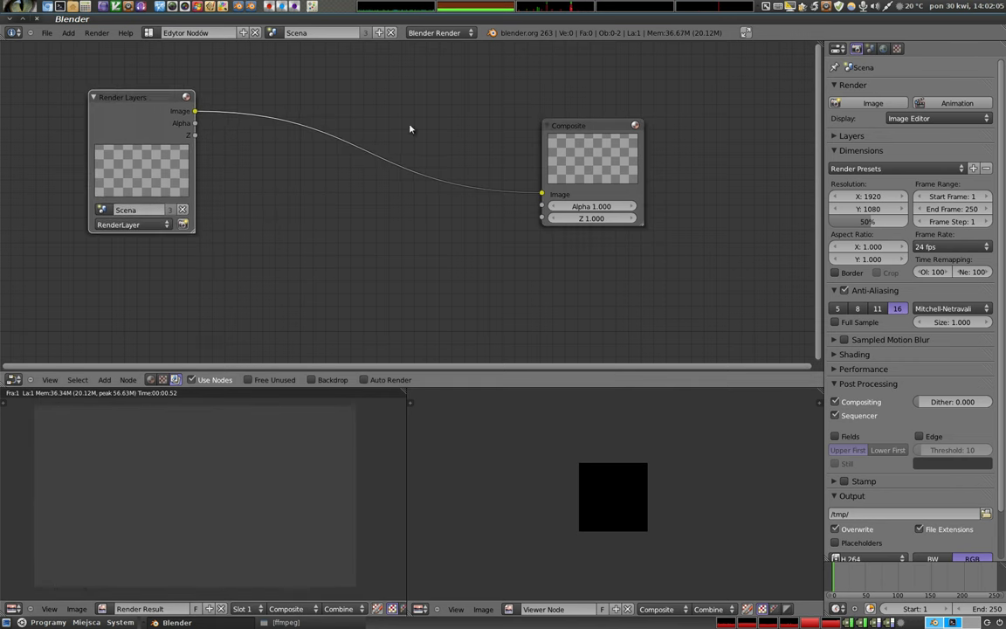
pyautogui.moveTo(588, 126); pyautogui.dragTo(648, 95)
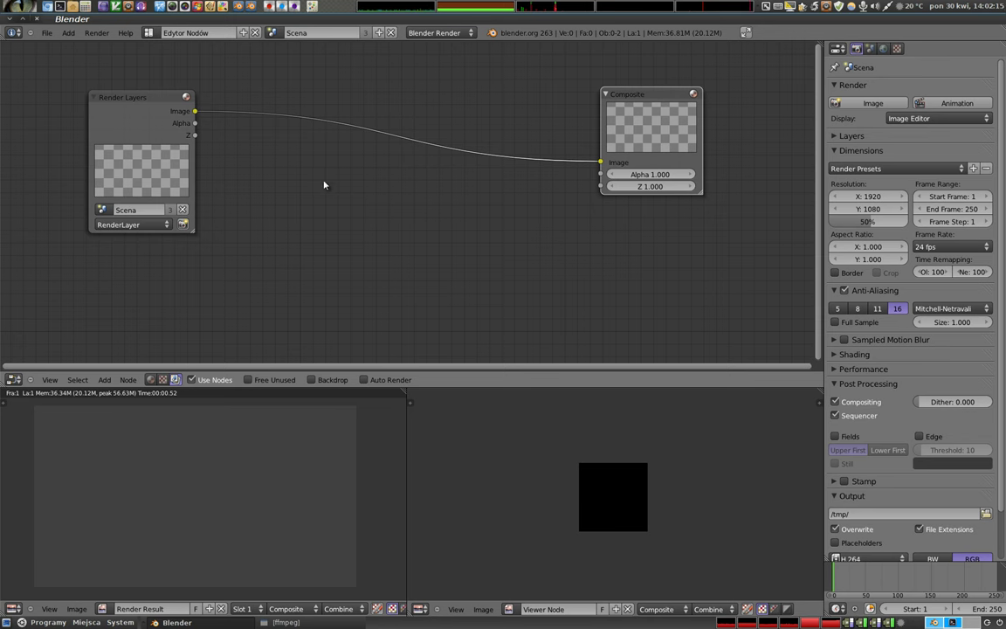
pyautogui.hotkey('shift', 'a')
pyautogui.moveTo(298, 194)
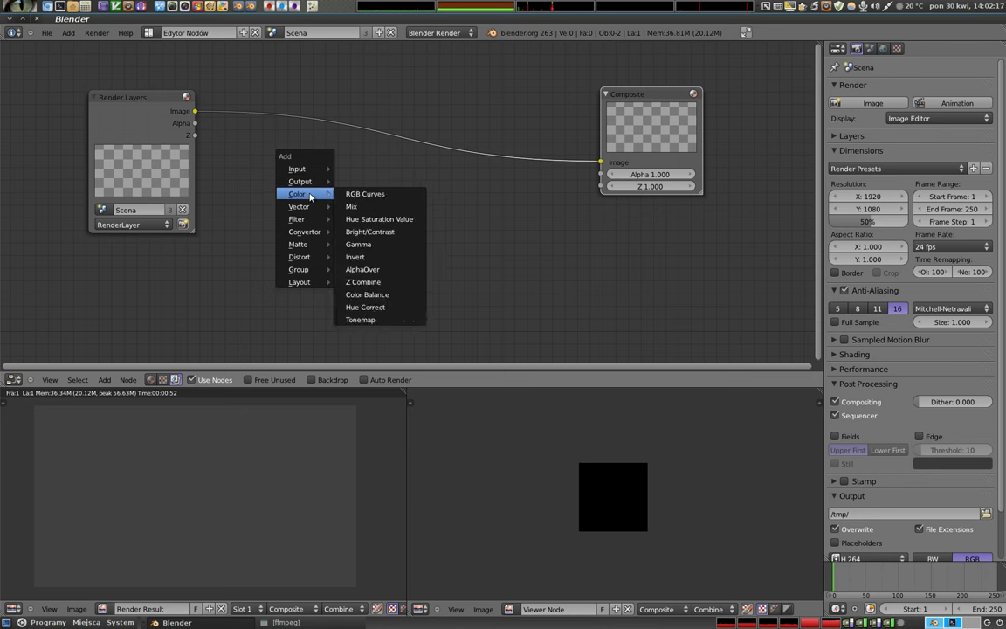
pyautogui.click(358, 244)
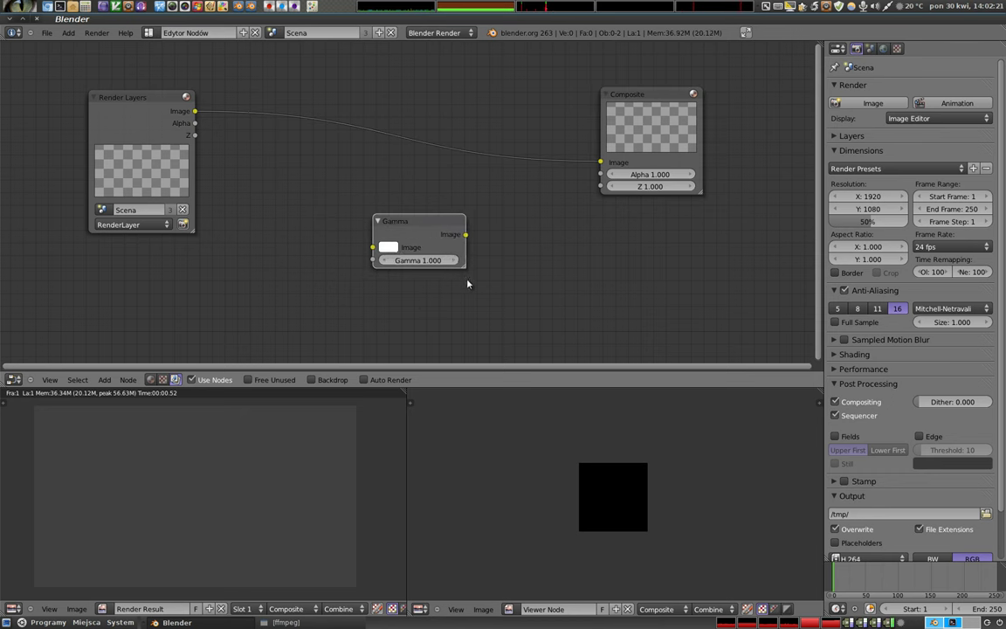
pyautogui.moveTo(429, 224); pyautogui.dragTo(383, 196)
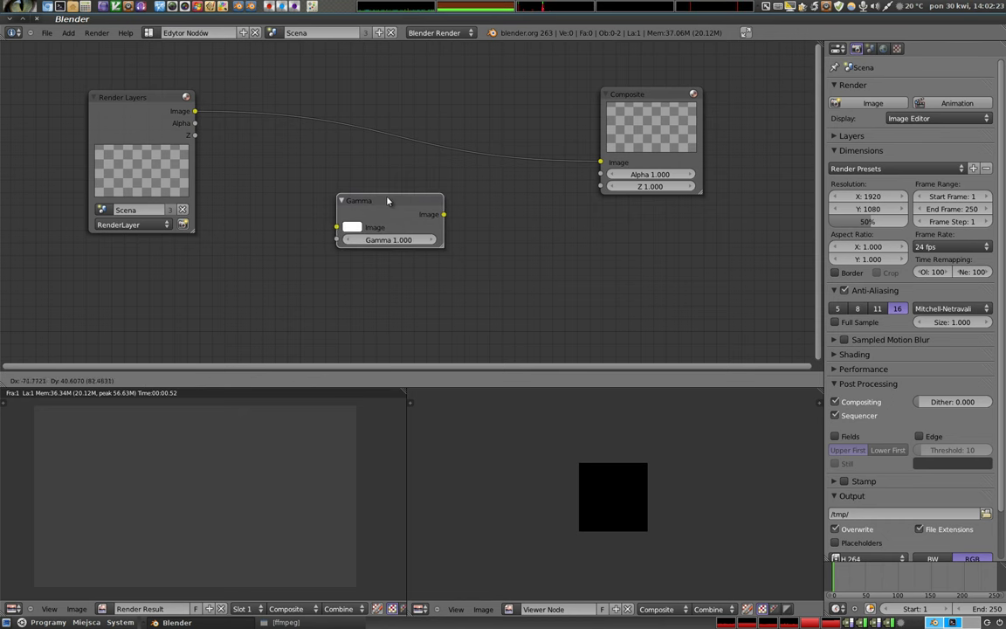
pyautogui.click(388, 200)
# Link Render Layers Image into Gamma and Gamma's output into Composite Image.
pyautogui.click(195, 113)
pyautogui.moveTo(195, 112); pyautogui.dragTo(337, 228)
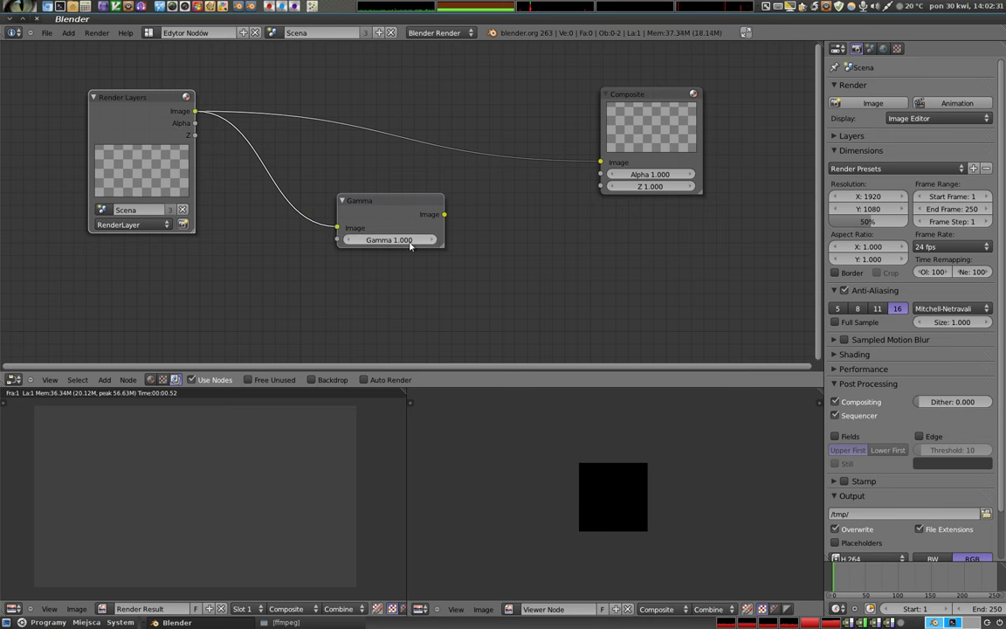
pyautogui.moveTo(444, 214); pyautogui.dragTo(601, 165)
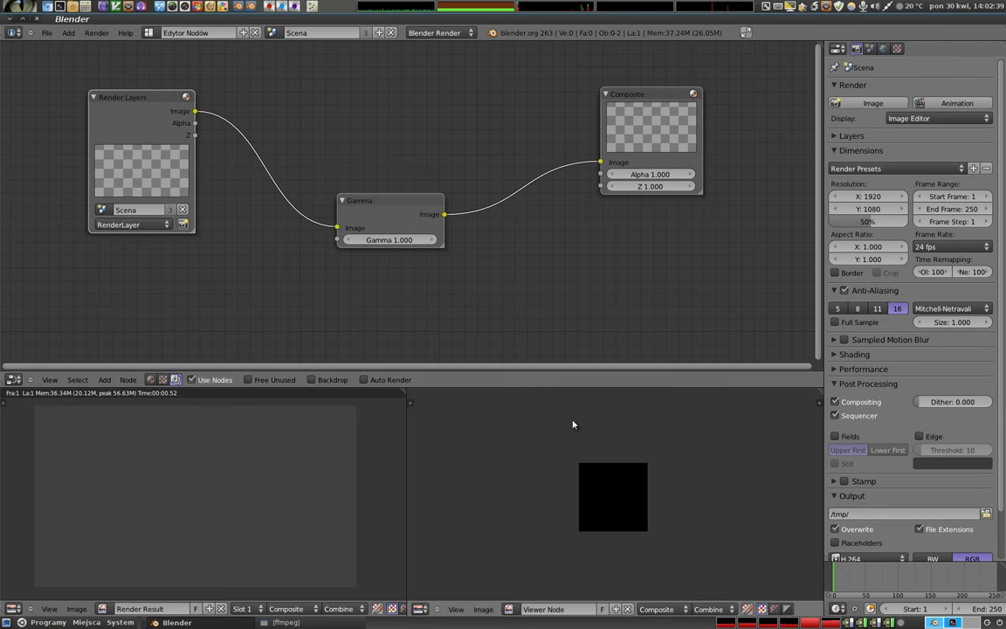
# Re-render twice with F12, then select all nodes and delete them.
pyautogui.press('F12')
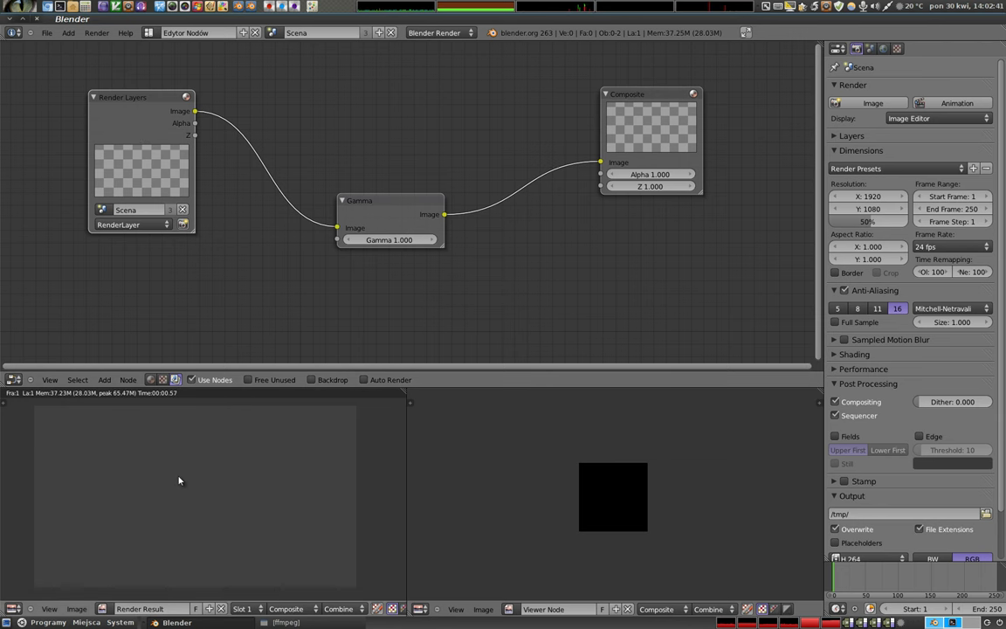
pyautogui.press('F12')
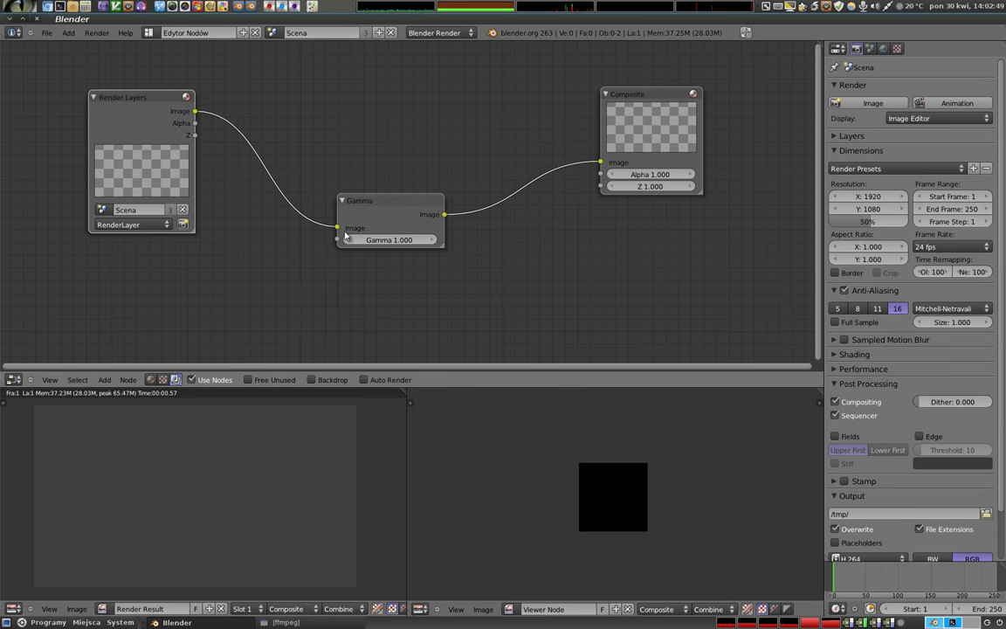
pyautogui.press('a')
pyautogui.press('x')
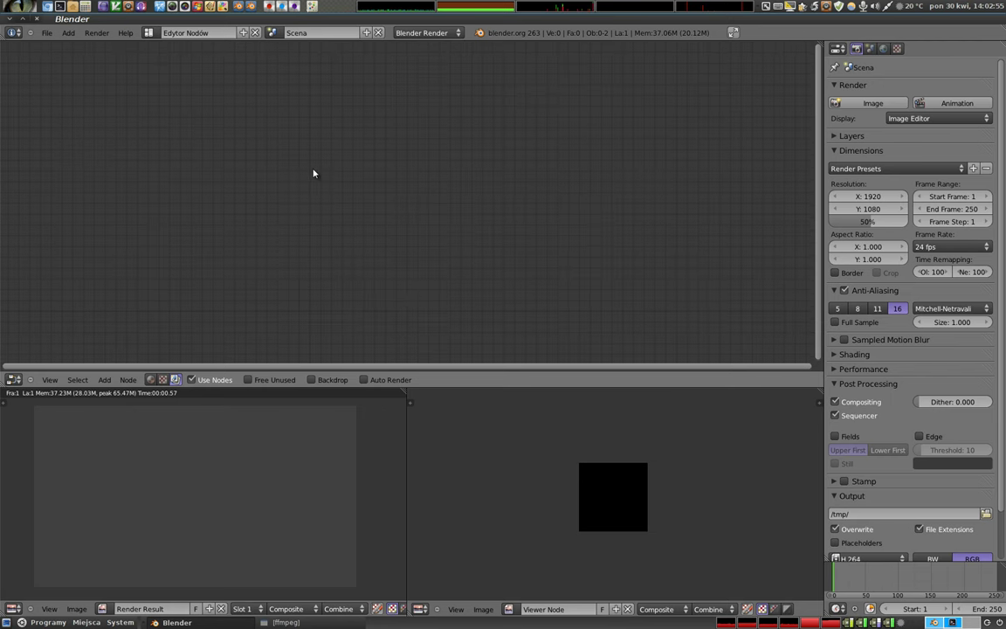
# Add an RGB input node, move it to the upper left, and drag a link from its output.
pyautogui.hotkey('shift', 'a')
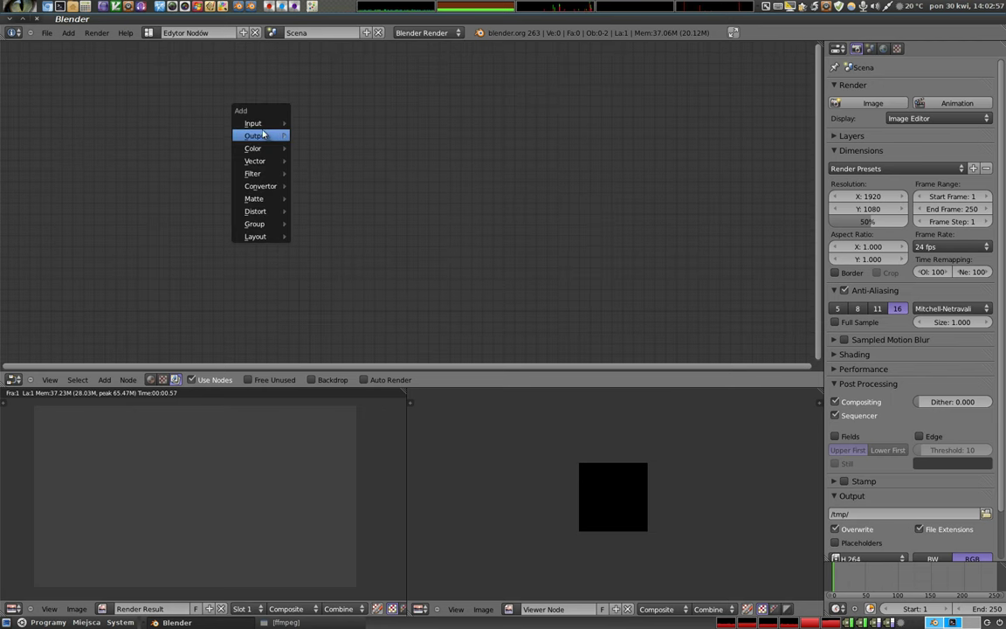
pyautogui.moveTo(254, 123)
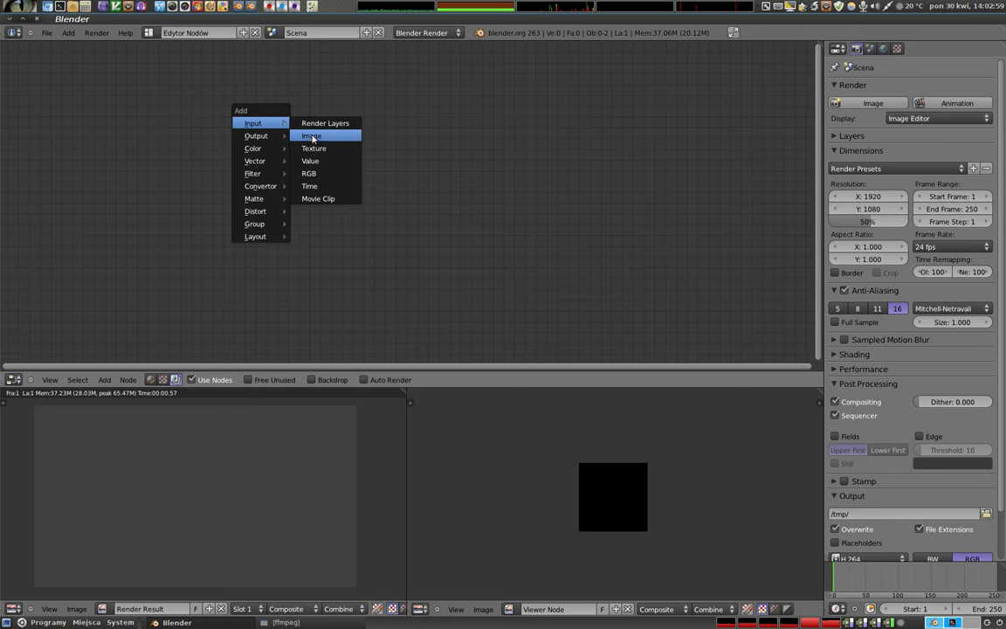
pyautogui.click(319, 172)
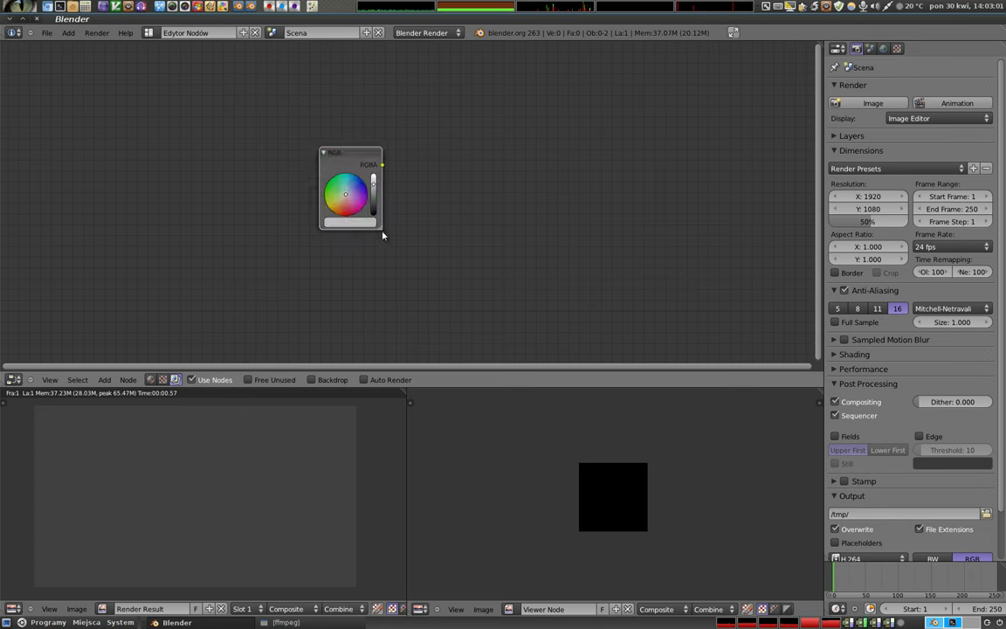
pyautogui.moveTo(345, 153); pyautogui.dragTo(162, 81)
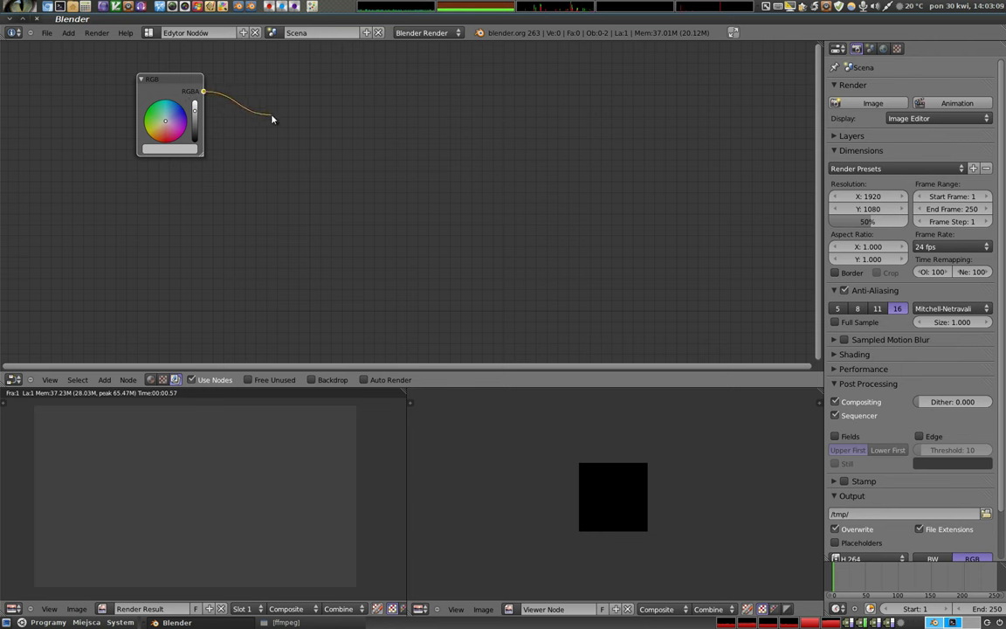
pyautogui.moveTo(273, 119); pyautogui.dragTo(522, 180)
pyautogui.hotkey('shift', 'a')
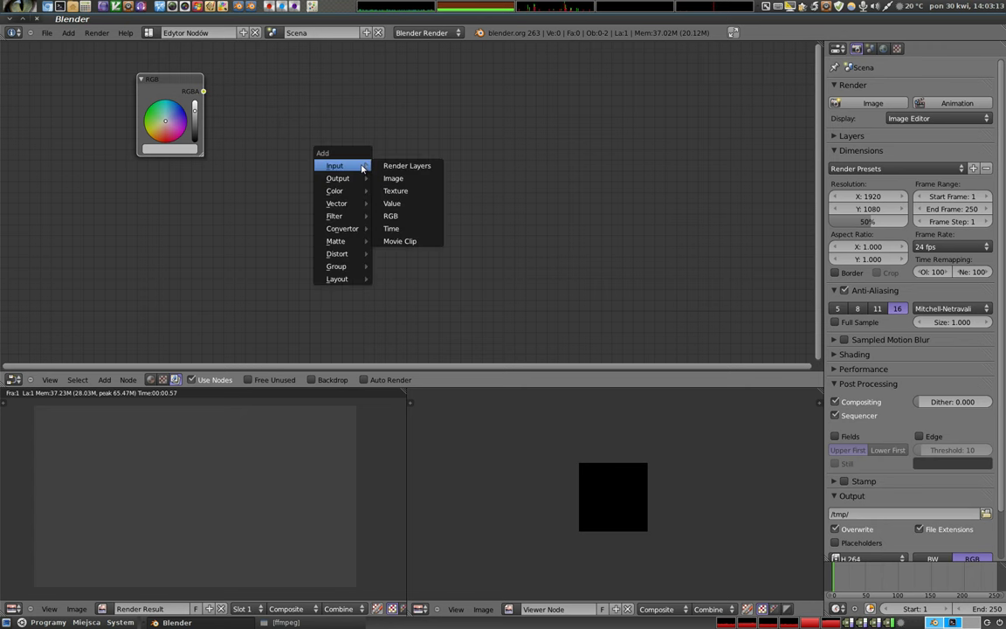
pyautogui.moveTo(338, 178)
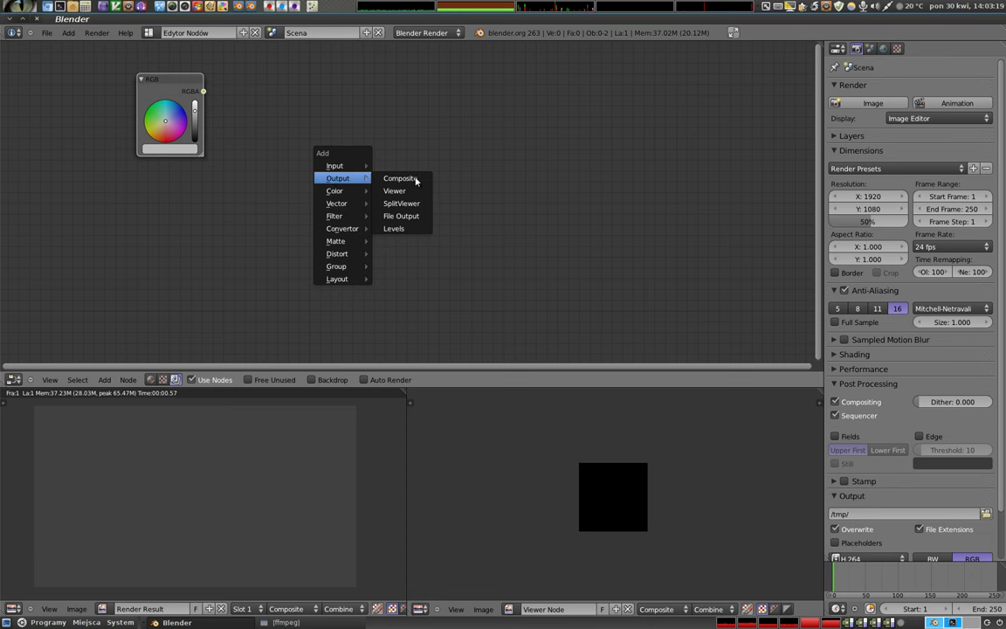
# Add and widen a Viewer node, then link the RGB node's RGBA output to its Image input.
pyautogui.click(397, 190)
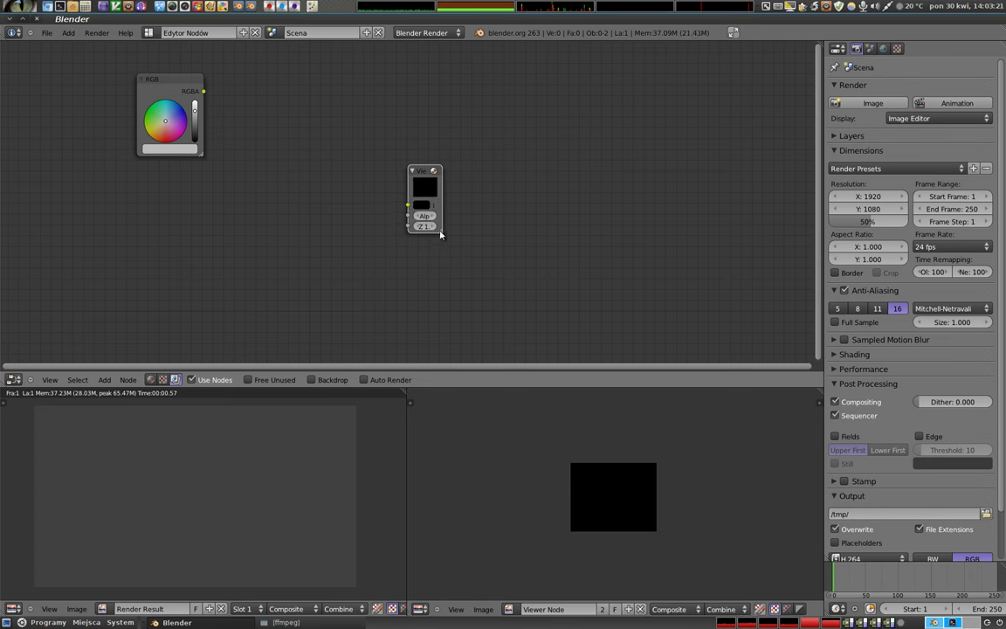
pyautogui.moveTo(441, 234); pyautogui.dragTo(507, 235)
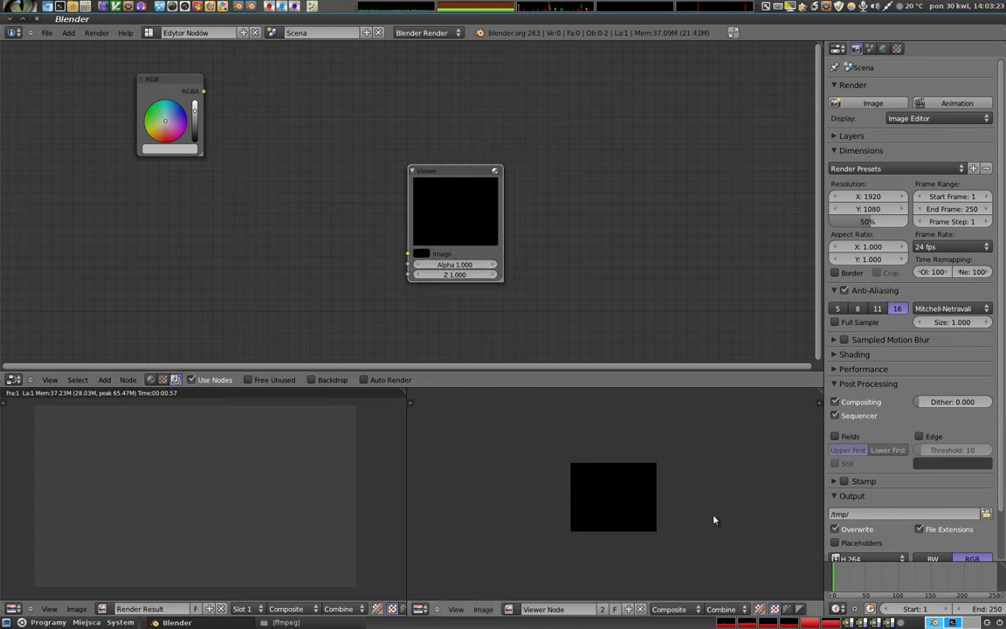
pyautogui.moveTo(454, 169); pyautogui.dragTo(432, 80)
pyautogui.moveTo(203, 91); pyautogui.dragTo(255, 105)
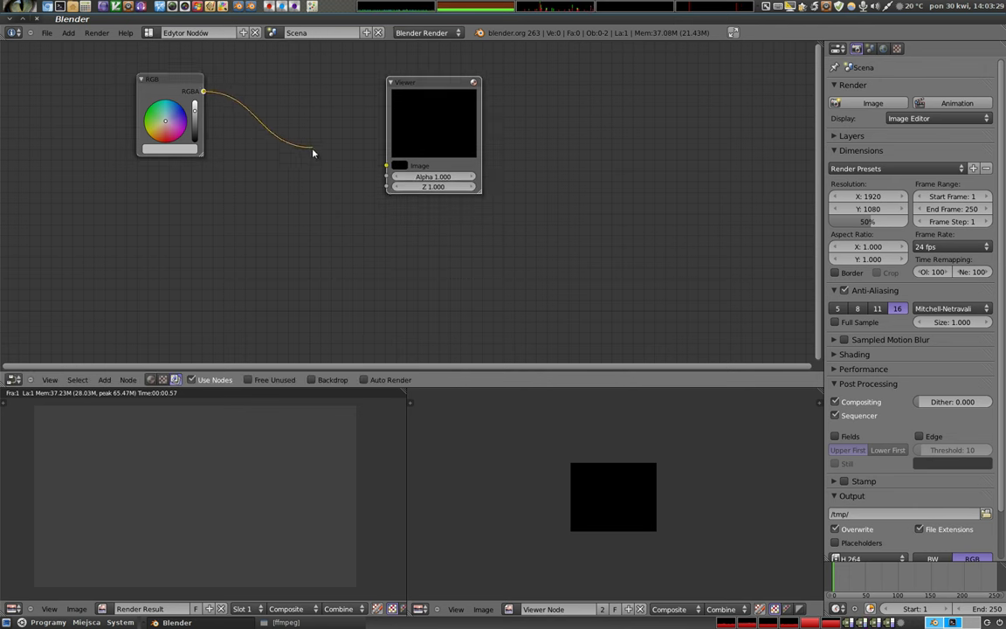
pyautogui.moveTo(311, 141); pyautogui.dragTo(385, 167)
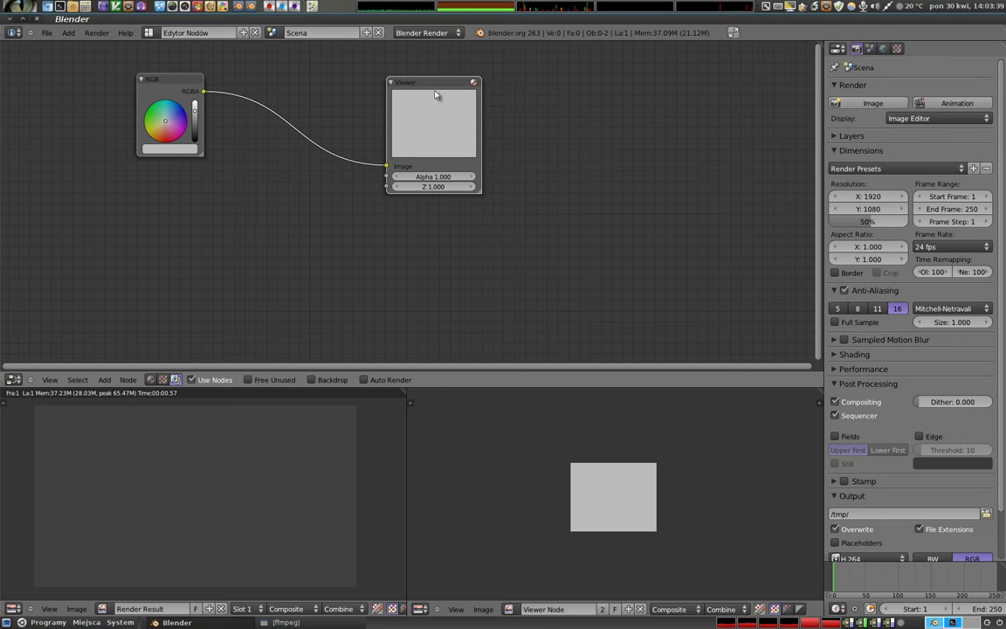
# Rearrange the Viewer and RGB nodes and reframe the view so both sit neatly.
pyautogui.moveTo(442, 97); pyautogui.dragTo(530, 169)
pyautogui.moveTo(156, 83); pyautogui.dragTo(165, 117)
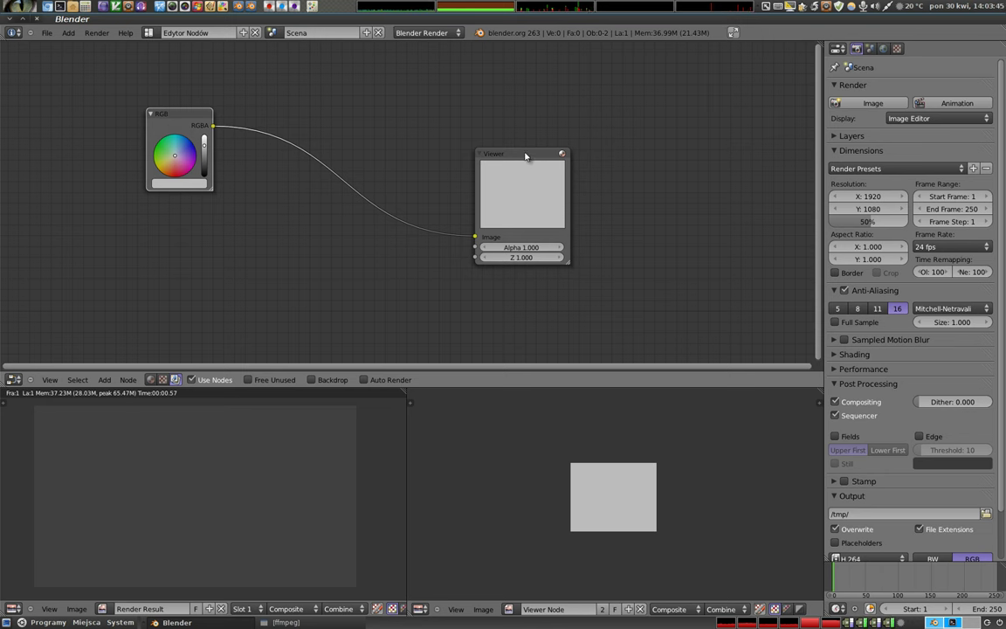
pyautogui.moveTo(528, 155); pyautogui.dragTo(576, 122)
pyautogui.moveTo(189, 125); pyautogui.dragTo(155, 122)
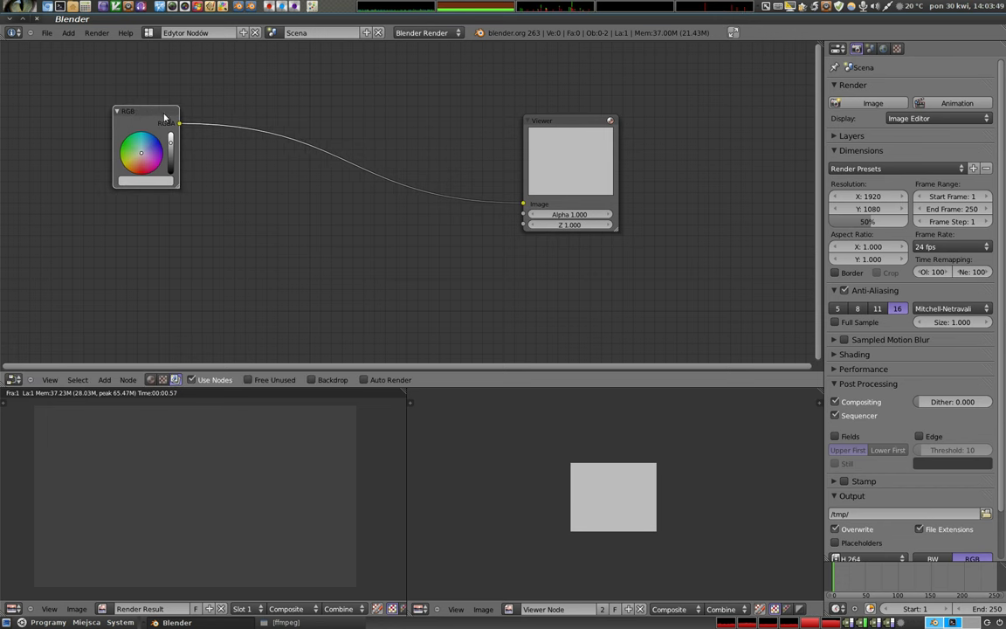
pyautogui.moveTo(150, 109); pyautogui.dragTo(214, 127)
pyautogui.scroll(-2, 367, 239)
pyautogui.scroll(-1, 367, 239)
pyautogui.moveTo(359, 227); pyautogui.dragTo(391, 175, button='middle')
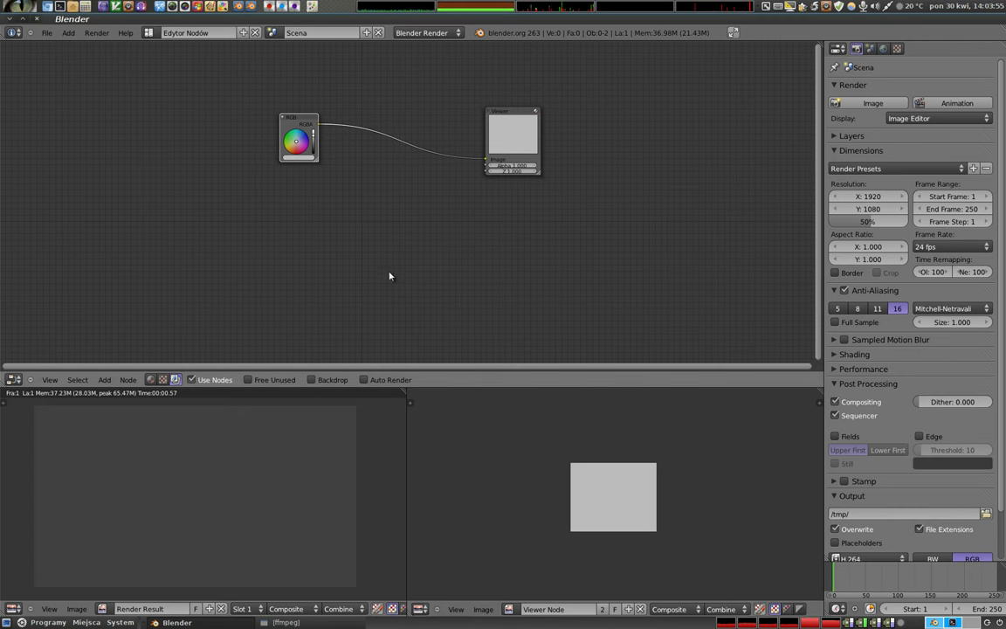
# Maximise the node editor with Backdrop on, tidy the nodes, and set the RGB colour to blue.
pyautogui.hotkey('ctrl', 'Up')
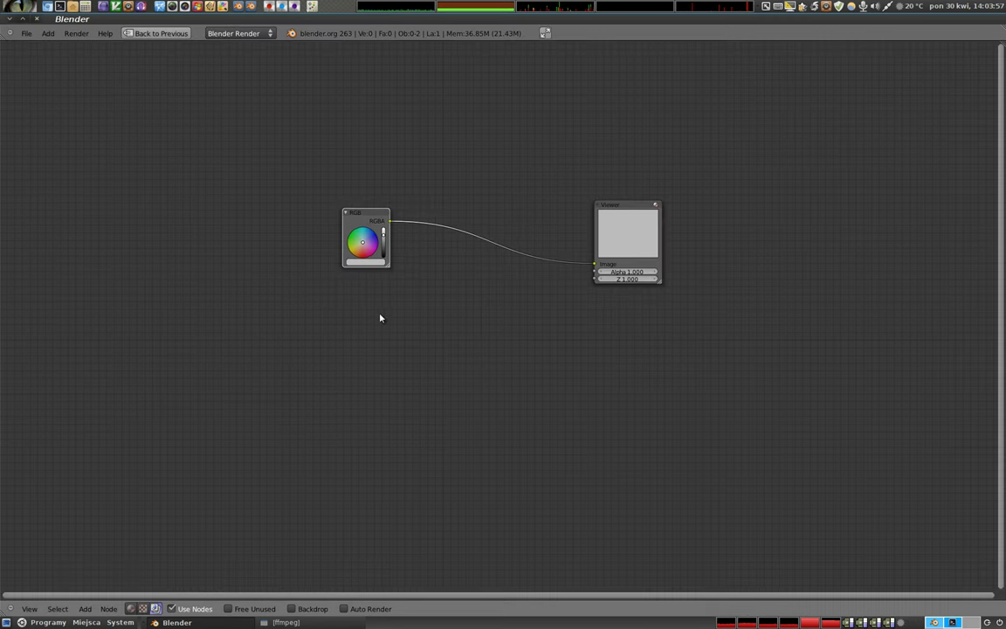
pyautogui.click(293, 610)
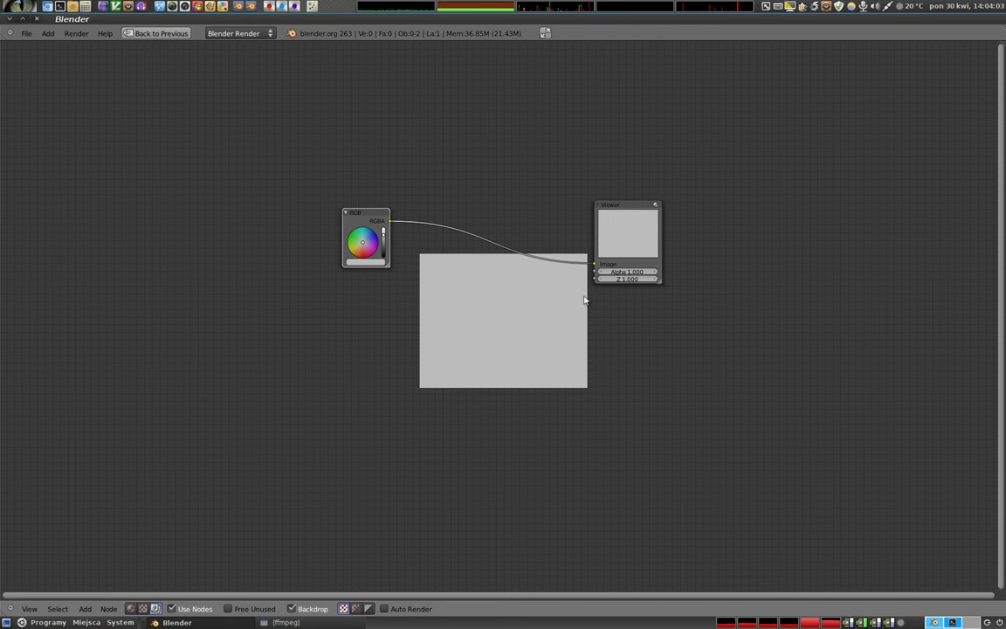
pyautogui.moveTo(627, 241); pyautogui.dragTo(646, 189)
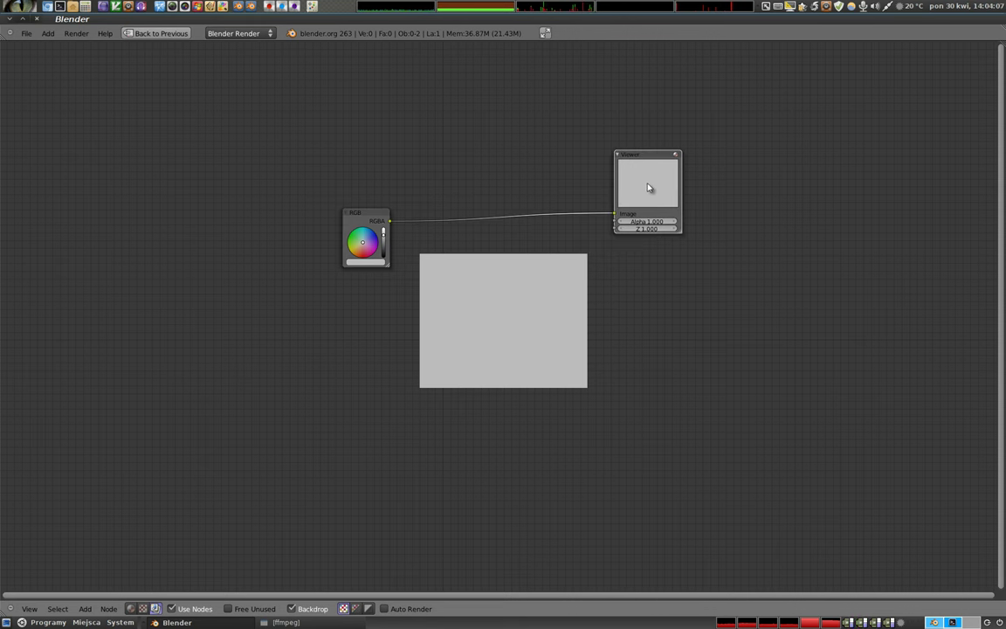
pyautogui.moveTo(363, 213); pyautogui.dragTo(350, 158)
pyautogui.scroll(3, 379, 162)
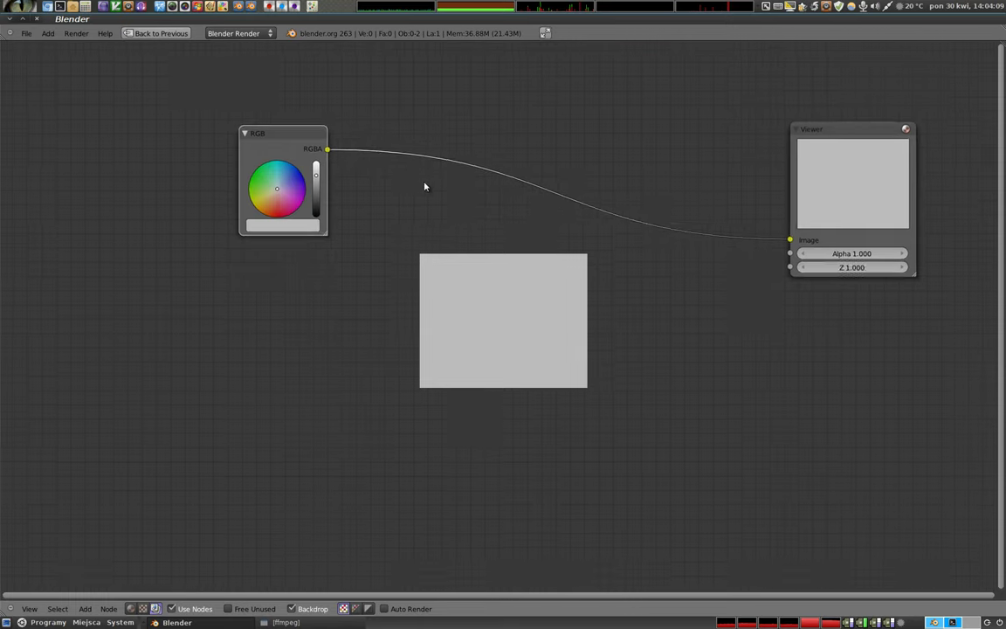
pyautogui.moveTo(422, 187); pyautogui.dragTo(408, 183, button='middle')
pyautogui.moveTo(213, 160); pyautogui.dragTo(237, 159)
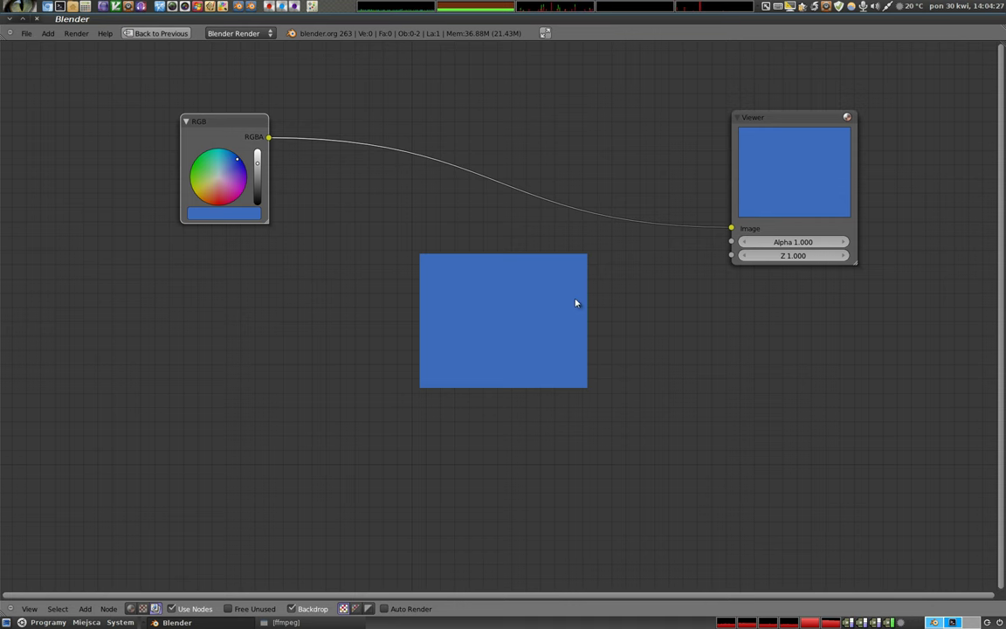
# Resize the blue backdrop preview with V and Alt+V until it settles at a smaller size.
pyautogui.moveTo(643, 325); pyautogui.dragTo(668, 323, button='middle')
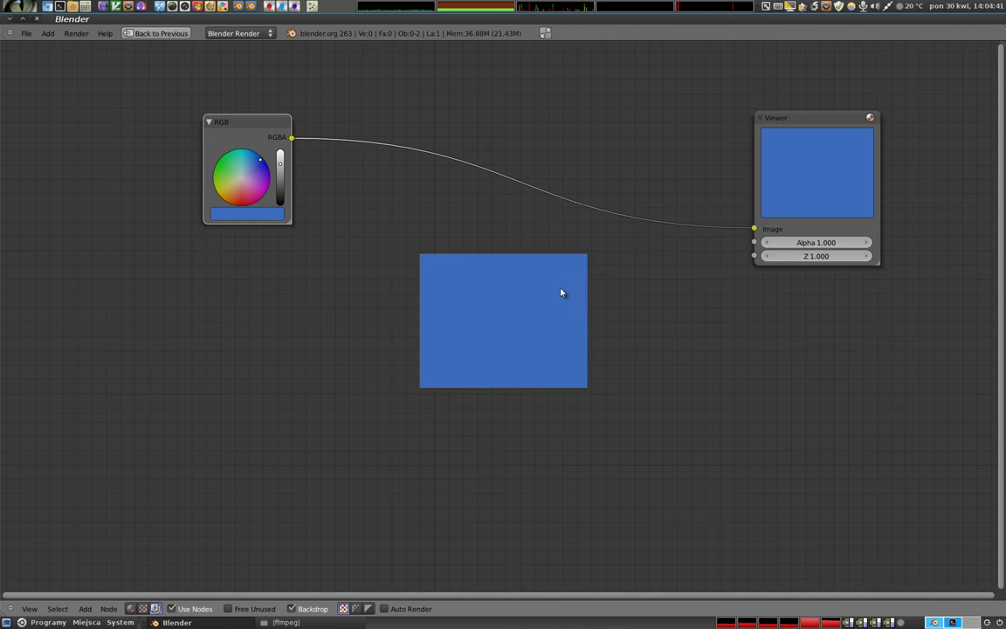
pyautogui.press('v')
pyautogui.press('v')
pyautogui.press('v')
pyautogui.press('v')
pyautogui.press('v')
pyautogui.press('v')
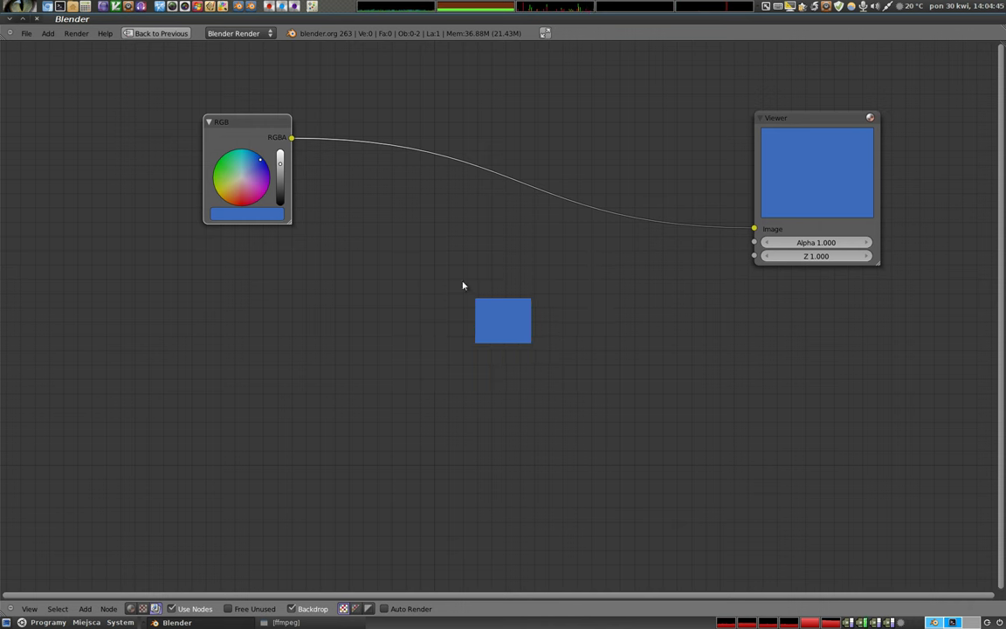
pyautogui.press('v')
pyautogui.press('v')
pyautogui.press('v')
pyautogui.press('v')
pyautogui.press('v')
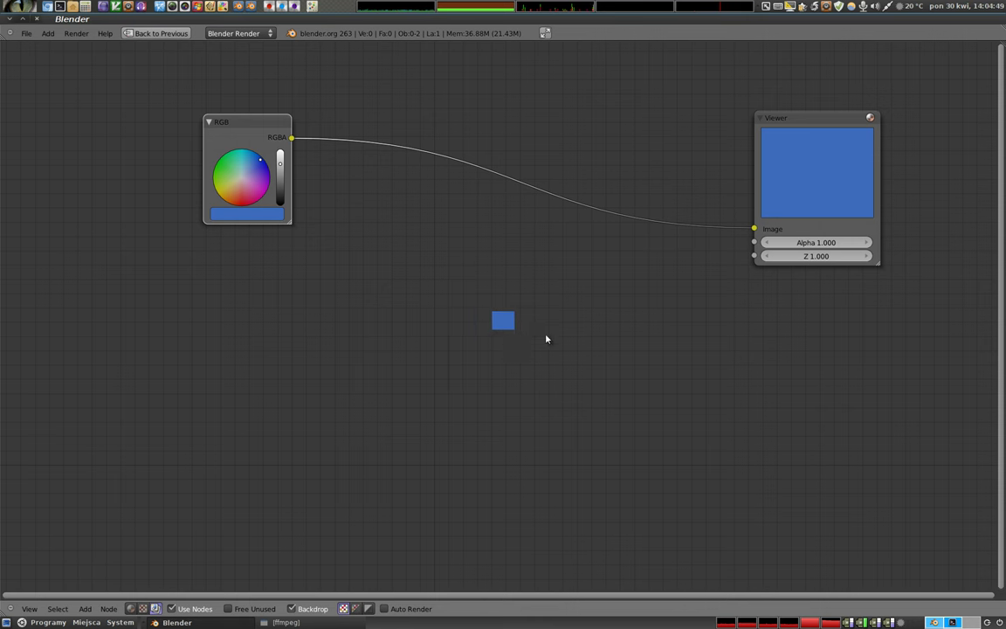
pyautogui.hotkey('alt', 'v')
pyautogui.hotkey('alt', 'v')
pyautogui.hotkey('alt', 'v')
pyautogui.hotkey('alt', 'v')
pyautogui.hotkey('alt', 'v')
pyautogui.hotkey('alt', 'v')
pyautogui.hotkey('alt', 'v')
pyautogui.hotkey('alt', 'v')
pyautogui.hotkey('alt', 'v')
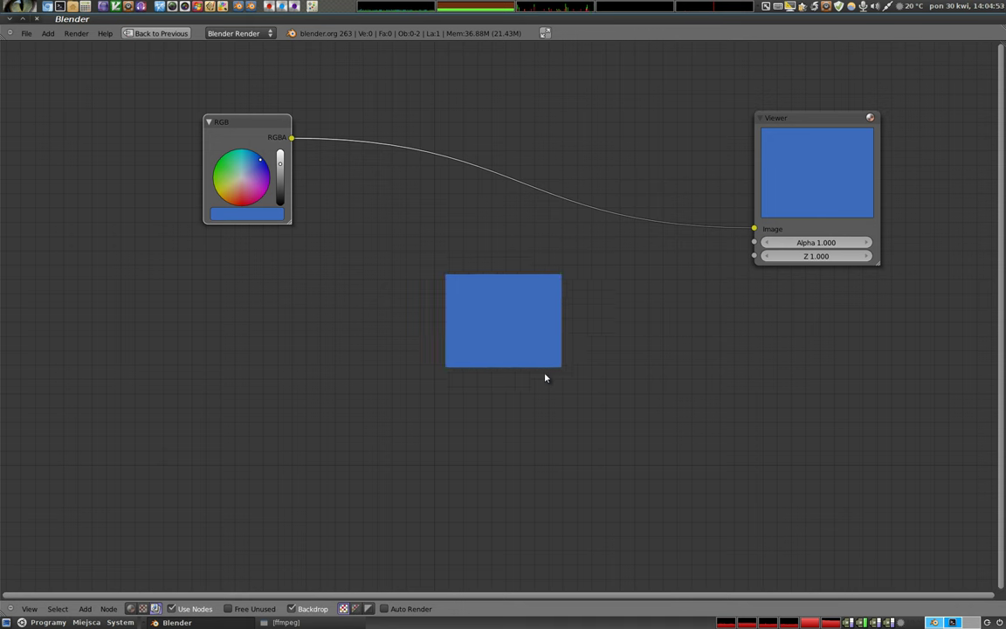
pyautogui.hotkey('alt', 'v')
pyautogui.hotkey('alt', 'v')
pyautogui.hotkey('alt', 'v')
pyautogui.hotkey('alt', 'v')
pyautogui.hotkey('alt', 'v')
pyautogui.hotkey('alt', 'v')
pyautogui.hotkey('alt', 'v')
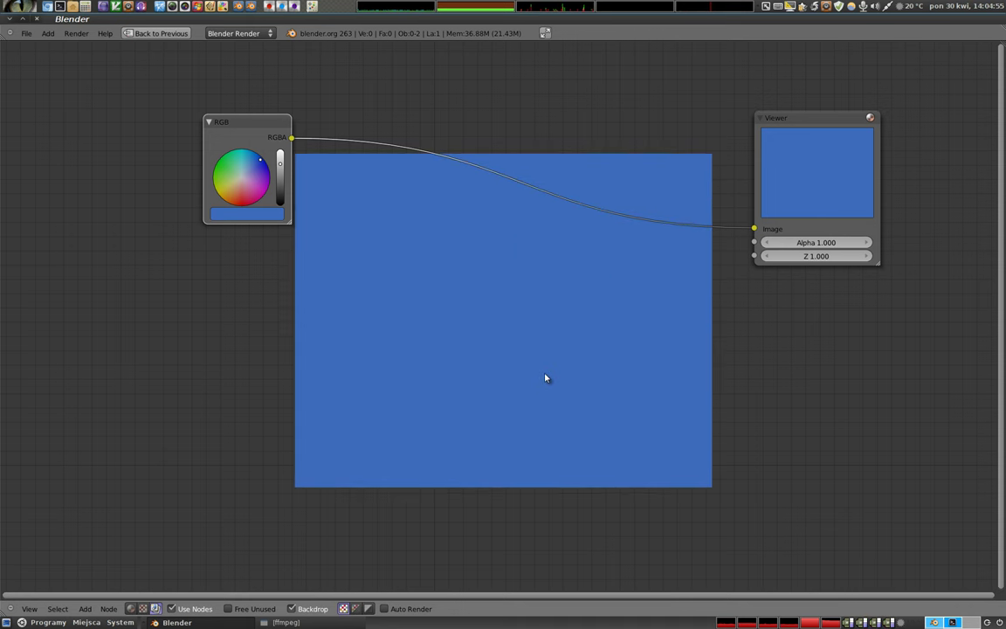
pyautogui.hotkey('alt', 'v')
pyautogui.hotkey('alt', 'v')
pyautogui.hotkey('alt', 'v')
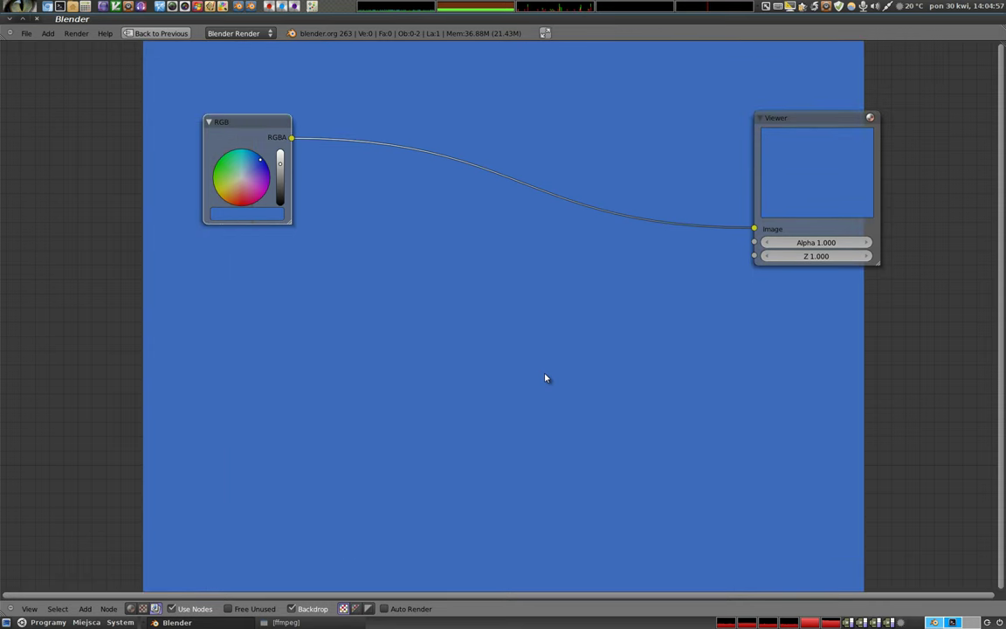
pyautogui.press('v')
pyautogui.press('v')
pyautogui.press('v')
pyautogui.press('v')
pyautogui.press('v')
pyautogui.press('v')
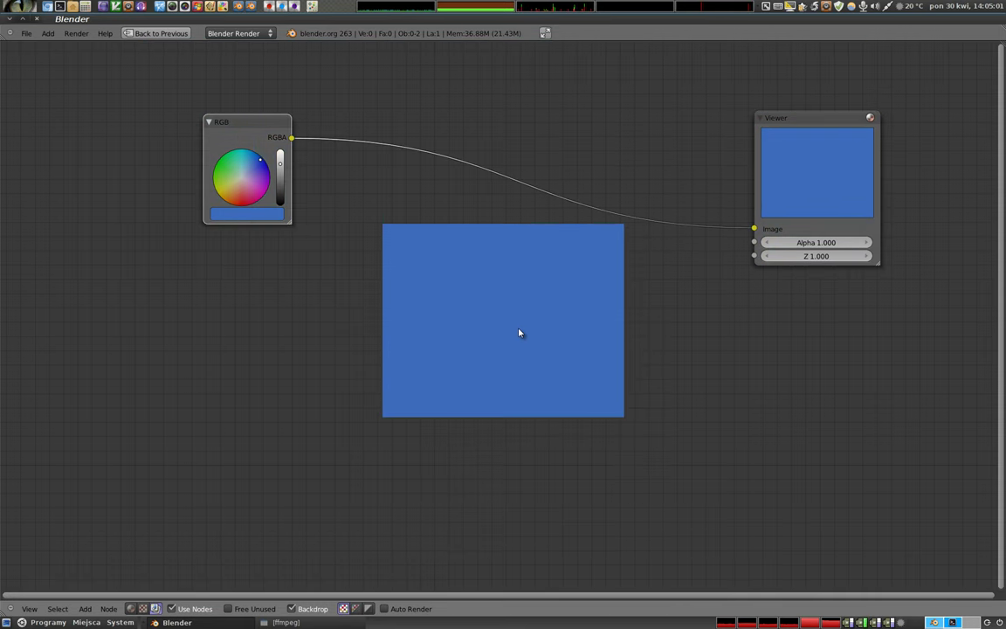
# Pan the node tree and drag the backdrop preview to the lower-left corner.
pyautogui.moveTo(495, 334)
pyautogui.mouseDown(button='middle')
pyautogui.moveTo(594, 357)
pyautogui.moveTo(498, 262)
pyautogui.moveTo(488, 335)
pyautogui.moveTo(488, 299)
pyautogui.moveTo(512, 299)
pyautogui.moveTo(505, 289)
pyautogui.mouseUp(button='middle')
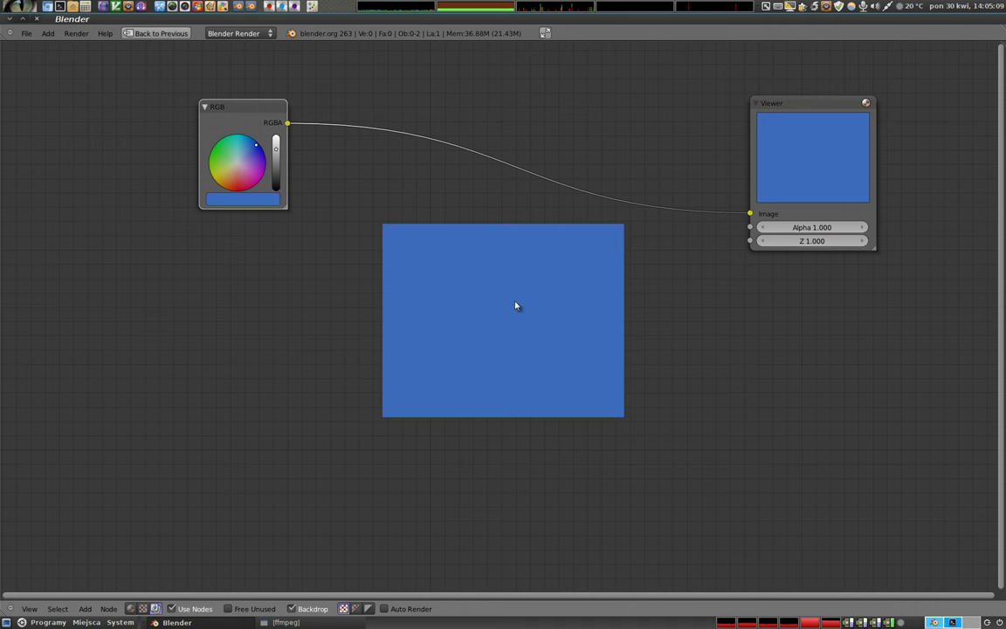
pyautogui.keyDown('alt'); pyautogui.rightClick(515, 307); pyautogui.keyUp('alt')
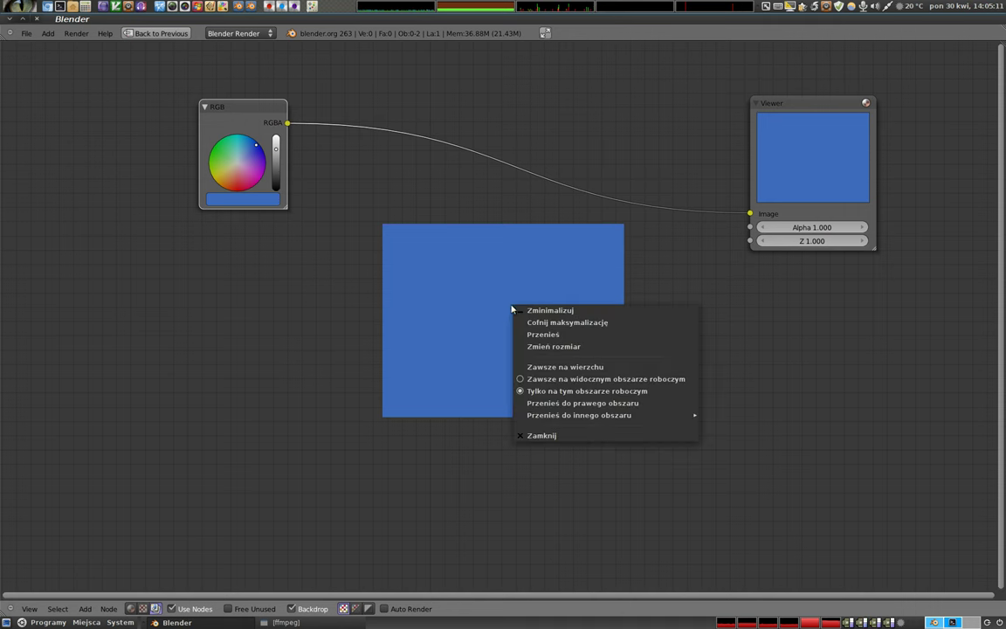
pyautogui.click(458, 316)
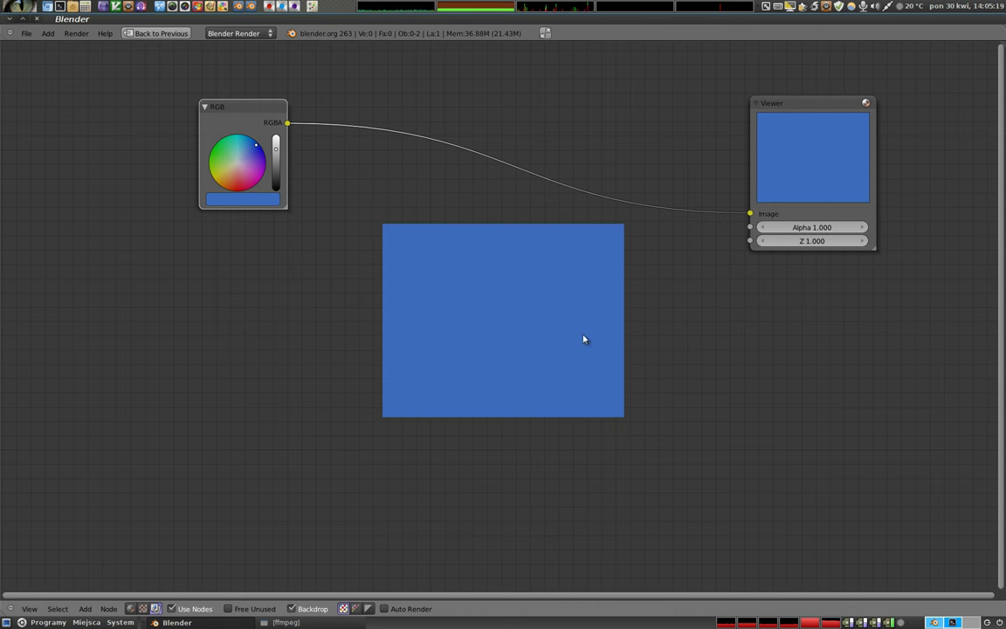
pyautogui.moveTo(538, 328)
pyautogui.keyDown('alt'); pyautogui.mouseDown(button='middle')
pyautogui.moveTo(311, 373)
pyautogui.moveTo(708, 404)
pyautogui.moveTo(241, 421)
pyautogui.moveTo(244, 410)
pyautogui.mouseUp(button='middle'); pyautogui.keyUp('alt')
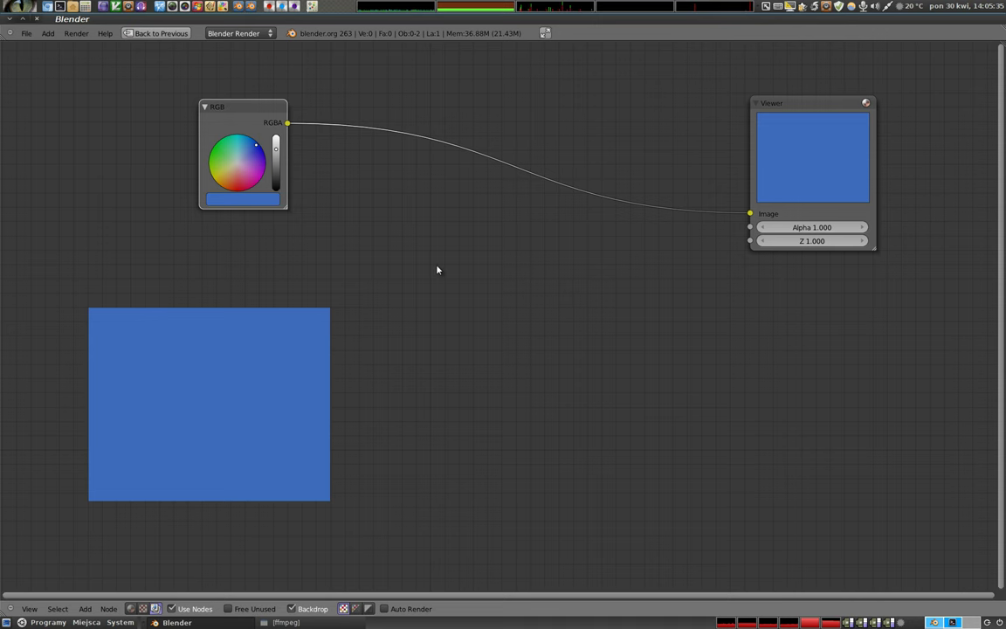
# Open the N sidebar, set Backdrop Zoom to 2.50, and move the RGB node up-right.
pyautogui.press('n')
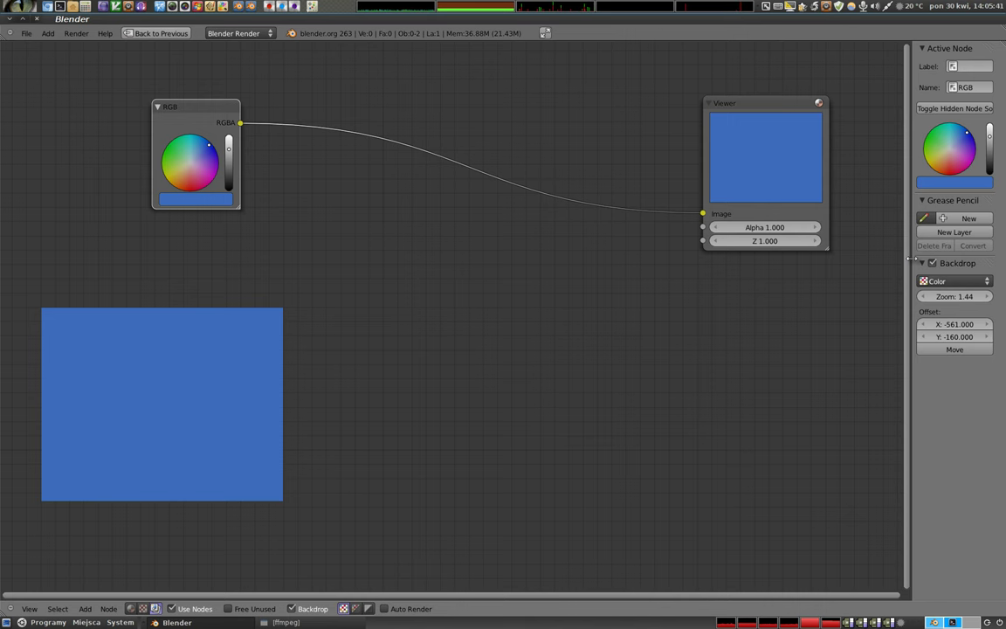
pyautogui.moveTo(911, 258); pyautogui.dragTo(870, 259)
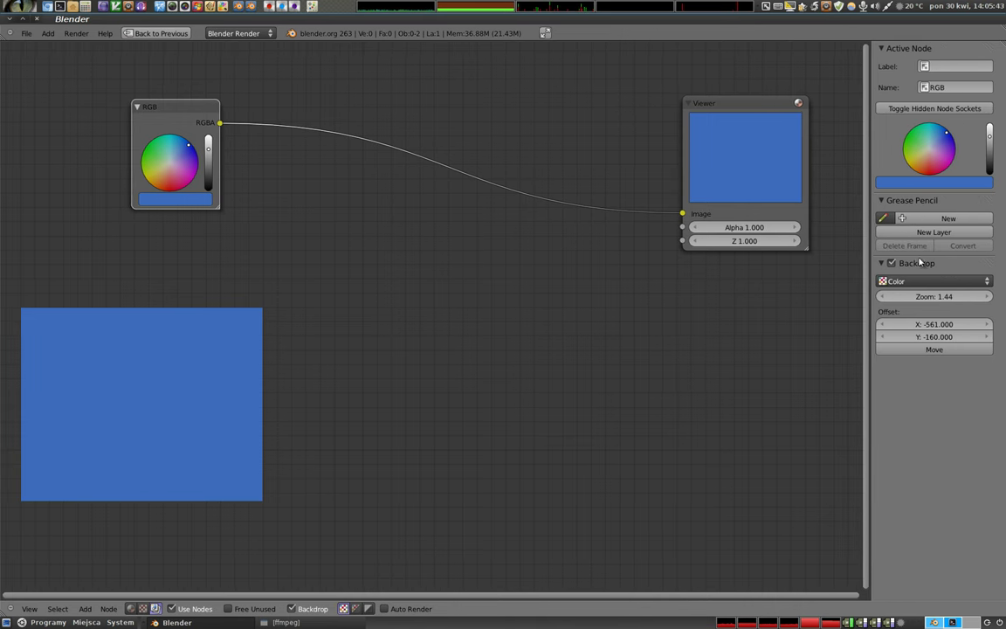
pyautogui.click(892, 264)
pyautogui.click(892, 263)
pyautogui.moveTo(934, 297)
pyautogui.mouseDown()
pyautogui.moveTo(970, 297)
pyautogui.moveTo(926, 301)
pyautogui.moveTo(987, 324)
pyautogui.moveTo(935, 336)
pyautogui.mouseUp()
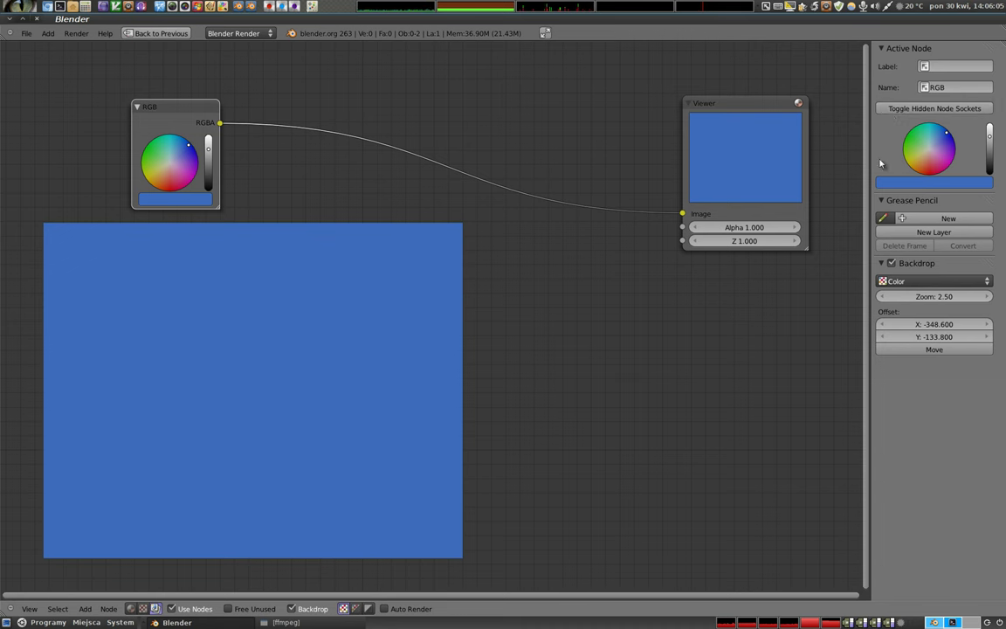
pyautogui.moveTo(171, 110); pyautogui.dragTo(232, 93)
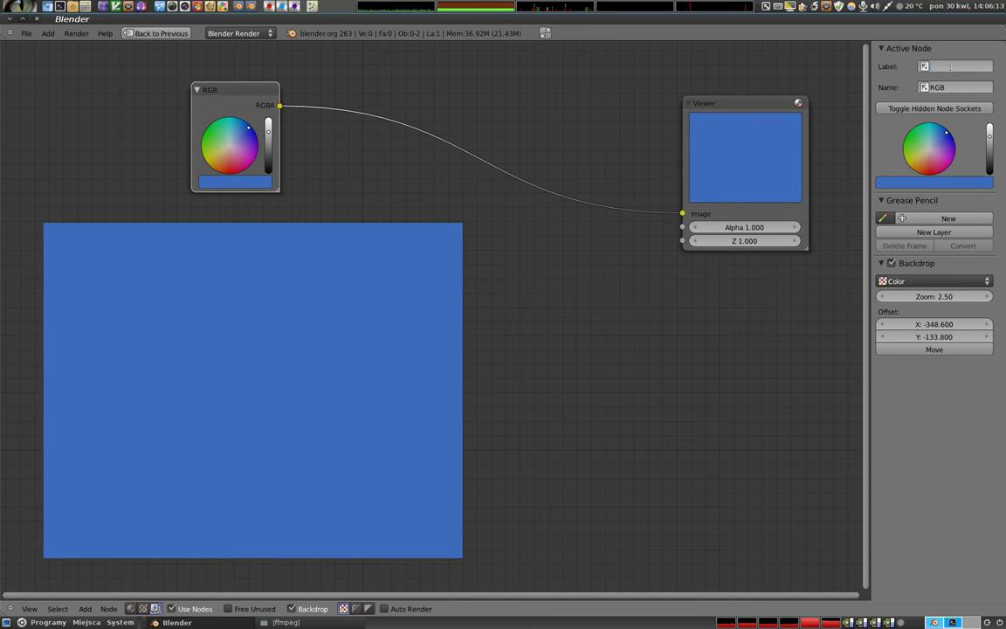
pyautogui.write('Kolork')
# Label the RGB node 'Kolorki', collapse it, and set its colour to pale grey.
pyautogui.press('Return')
pyautogui.click(955, 144)
pyautogui.moveTo(955, 144); pyautogui.dragTo(922, 154)
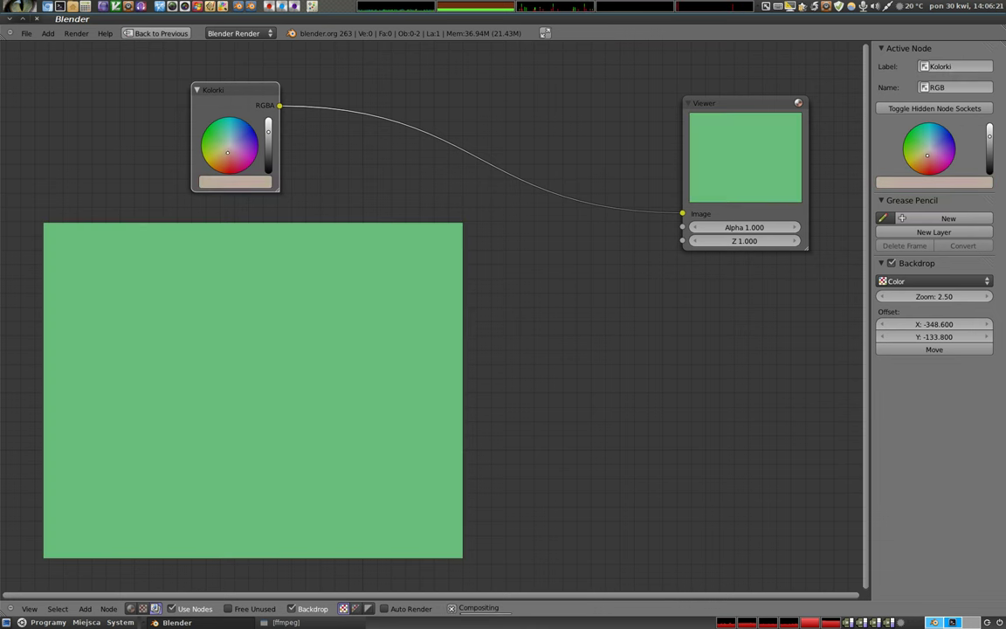
pyautogui.click(197, 91)
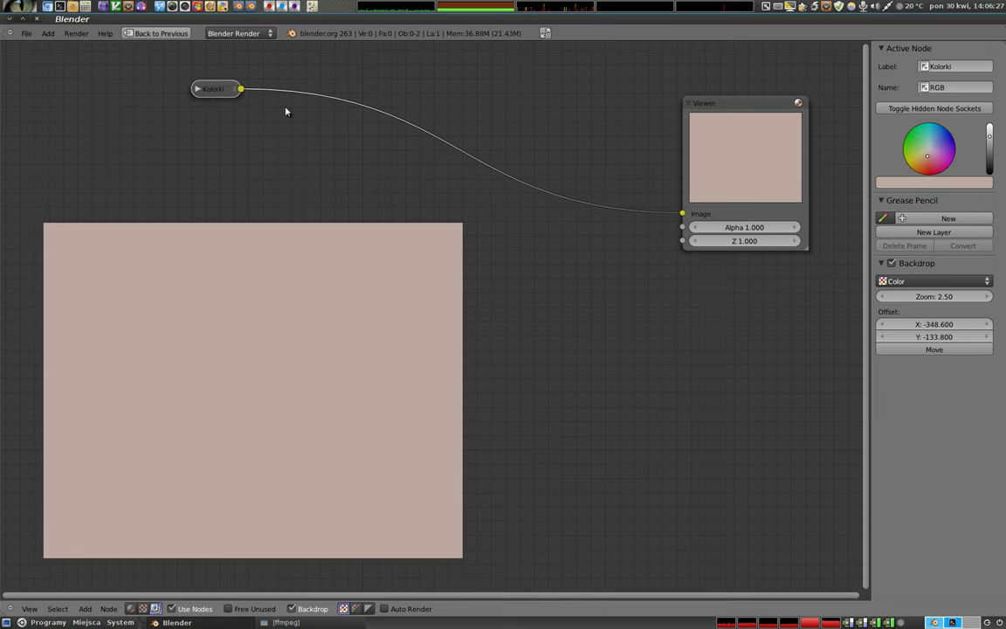
pyautogui.moveTo(932, 140)
pyautogui.mouseDown()
pyautogui.moveTo(955, 150)
pyautogui.moveTo(930, 149)
pyautogui.mouseUp()
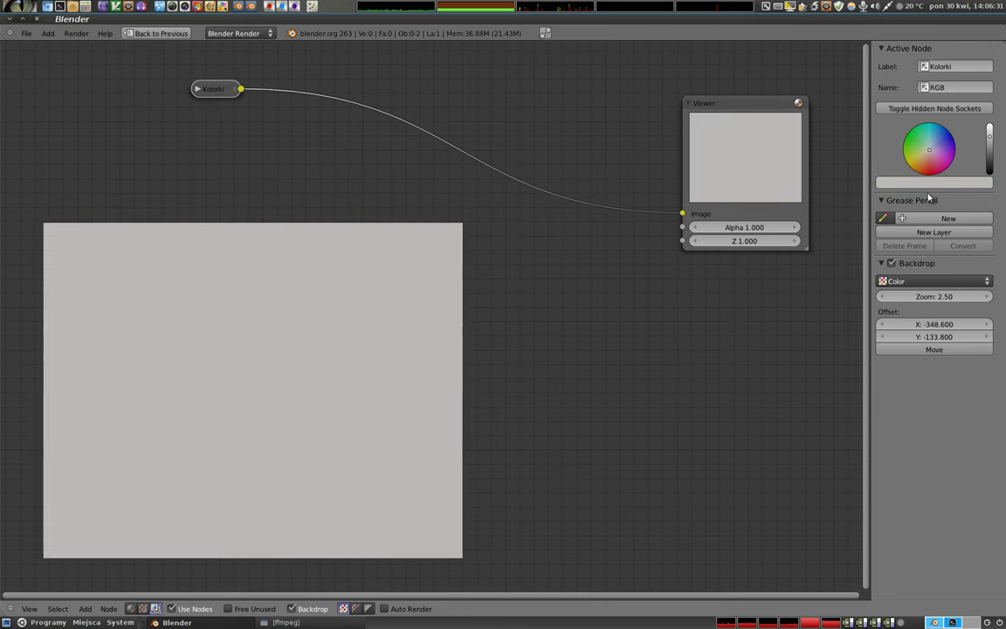
# Restore the normal layout, hide the sidebar, and shrink the backdrop preview with V.
pyautogui.hotkey('ctrl', 'Up')
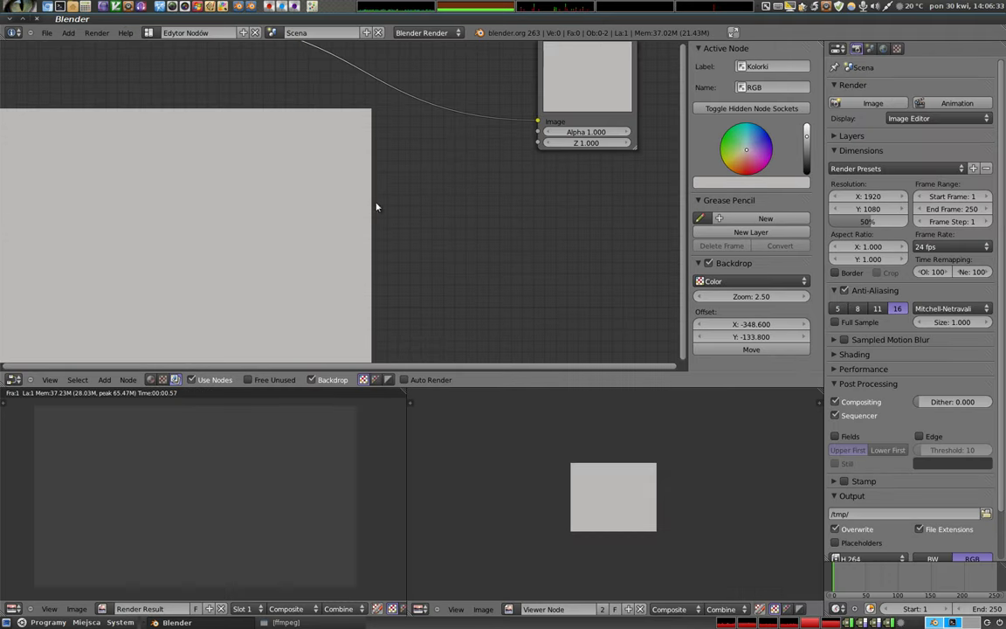
pyautogui.scroll(-2, 366, 222)
pyautogui.press('n')
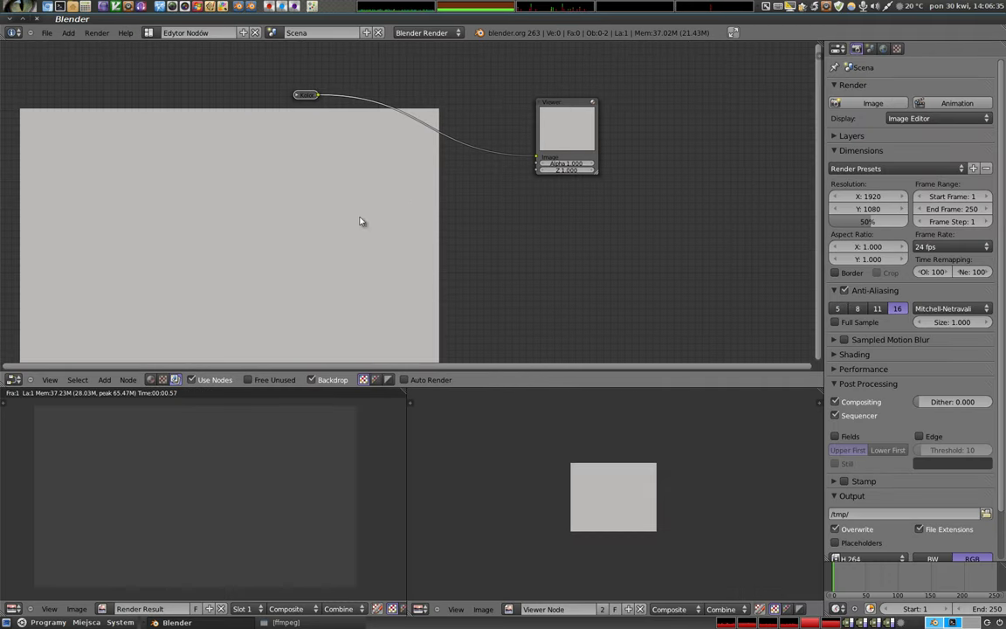
pyautogui.moveTo(366, 206); pyautogui.dragTo(394, 215, button='middle')
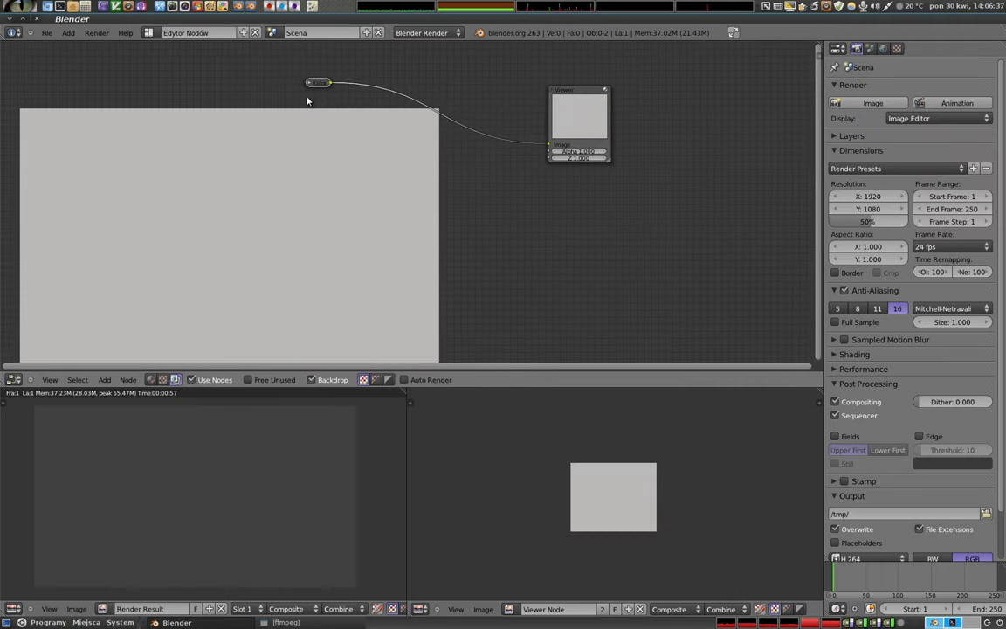
pyautogui.scroll(1, 306, 103)
pyautogui.scroll(1, 307, 106)
pyautogui.press('v')
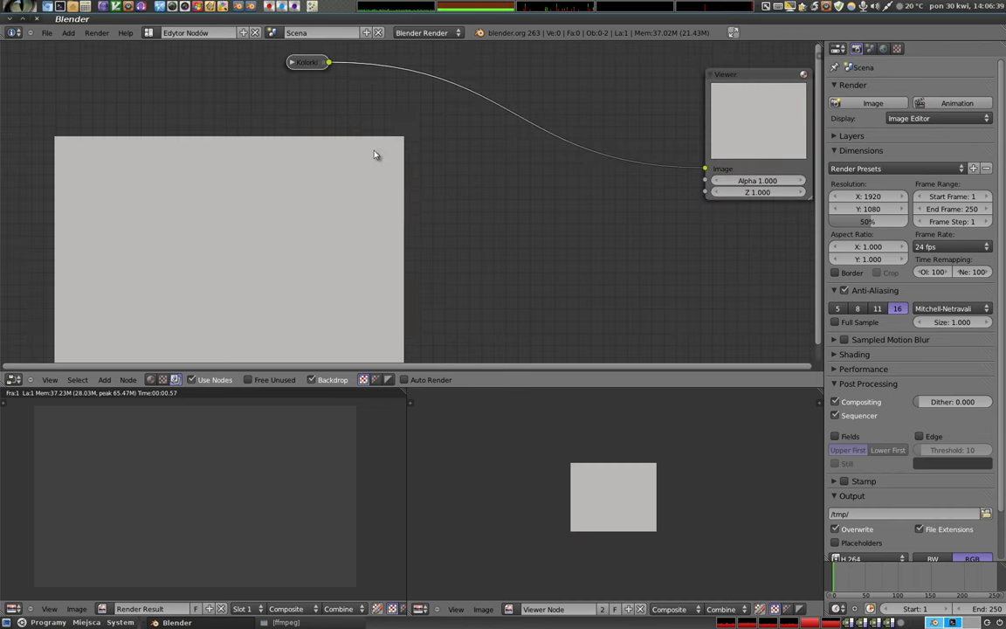
pyautogui.press('v')
# Expand Kolorki and link its RGBA output to the Viewer's Image input.
pyautogui.click(291, 62)
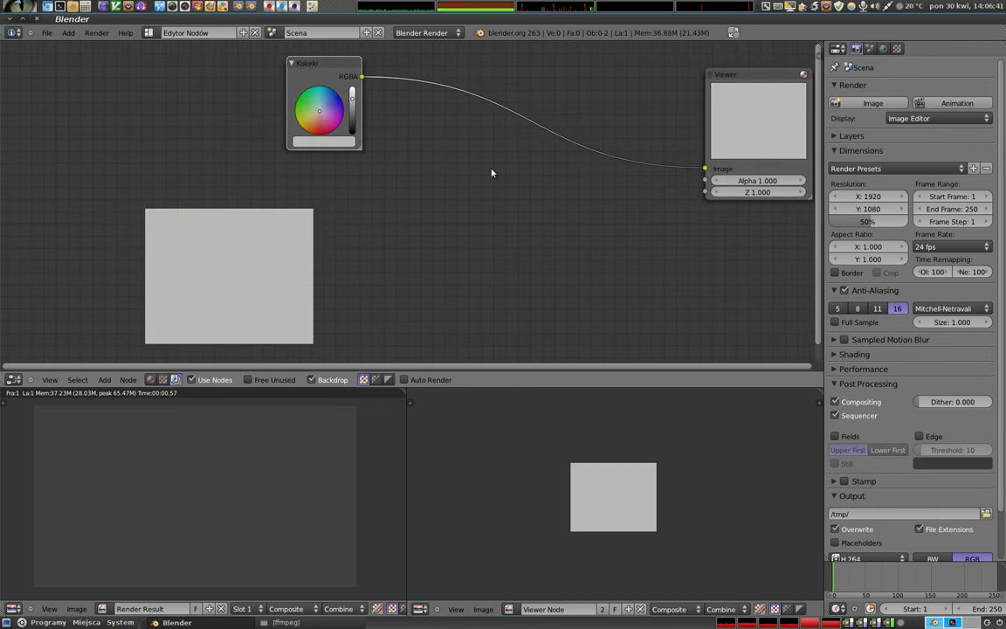
pyautogui.moveTo(492, 173); pyautogui.dragTo(413, 199, button='middle')
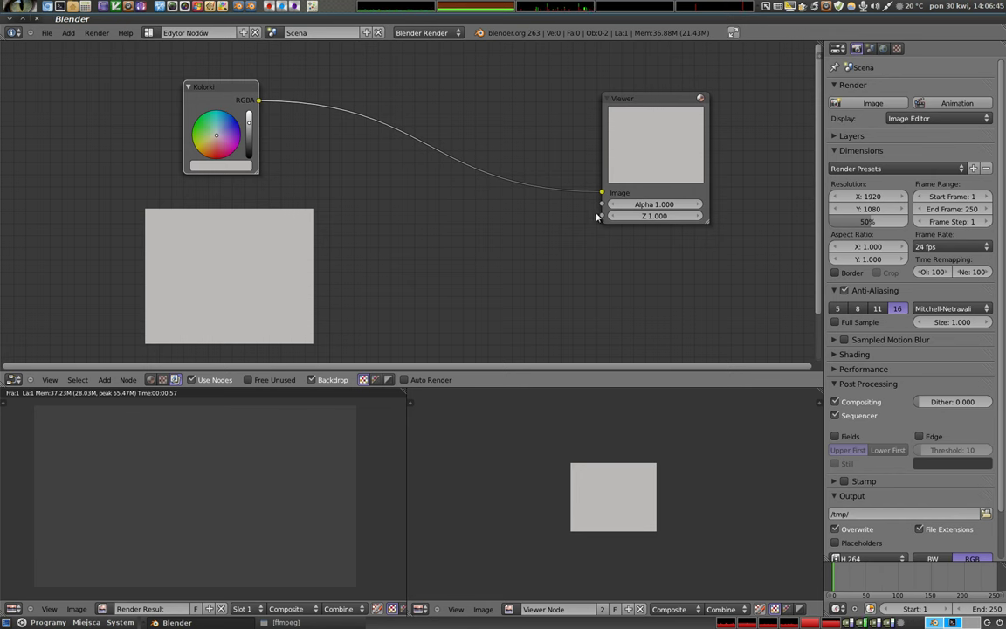
pyautogui.moveTo(260, 103); pyautogui.dragTo(598, 199)
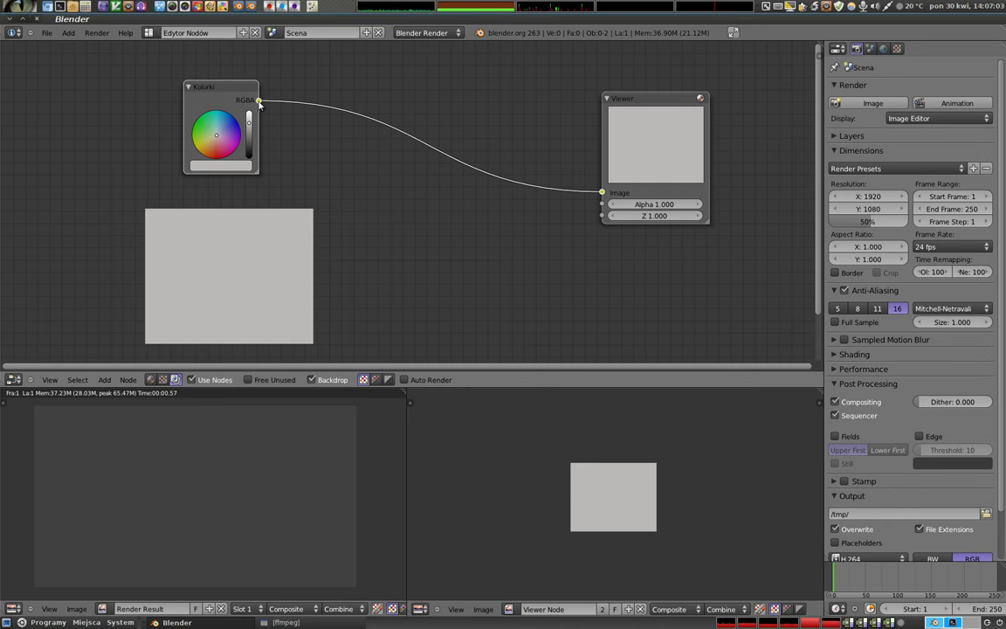
# Clear Kolorki's old Viewer links, relink them with F, then select Kolorki.
pyautogui.moveTo(258, 102); pyautogui.dragTo(602, 205)
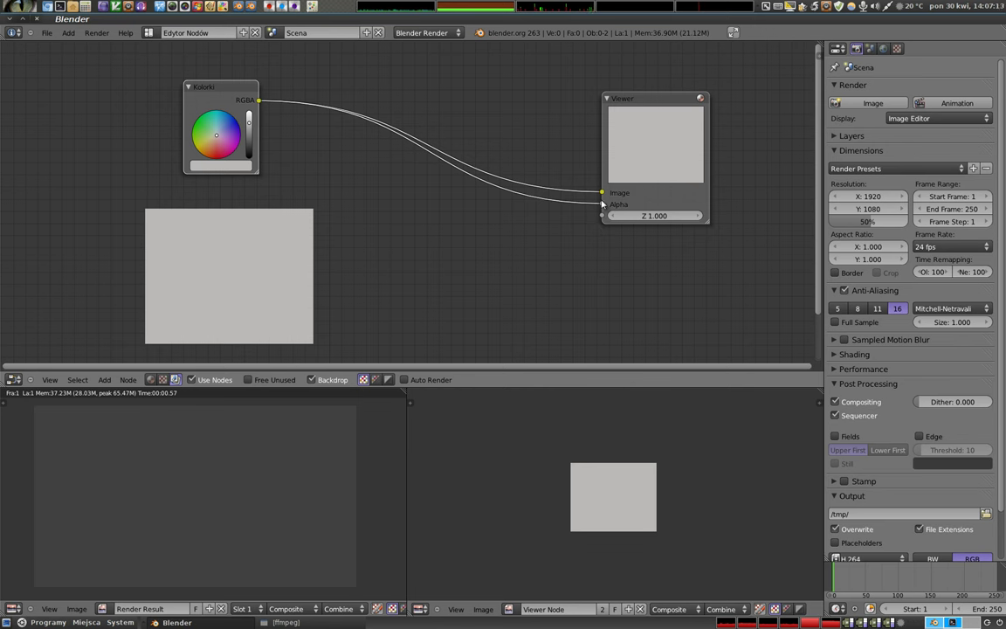
pyautogui.moveTo(602, 193); pyautogui.dragTo(543, 182)
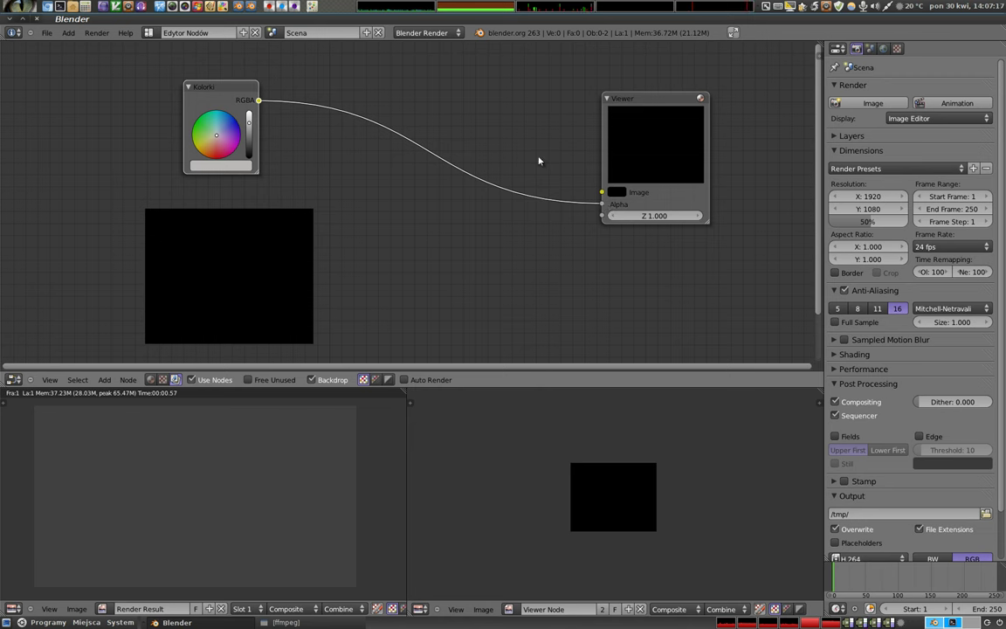
pyautogui.click(601, 206)
pyautogui.moveTo(601, 206); pyautogui.dragTo(580, 210)
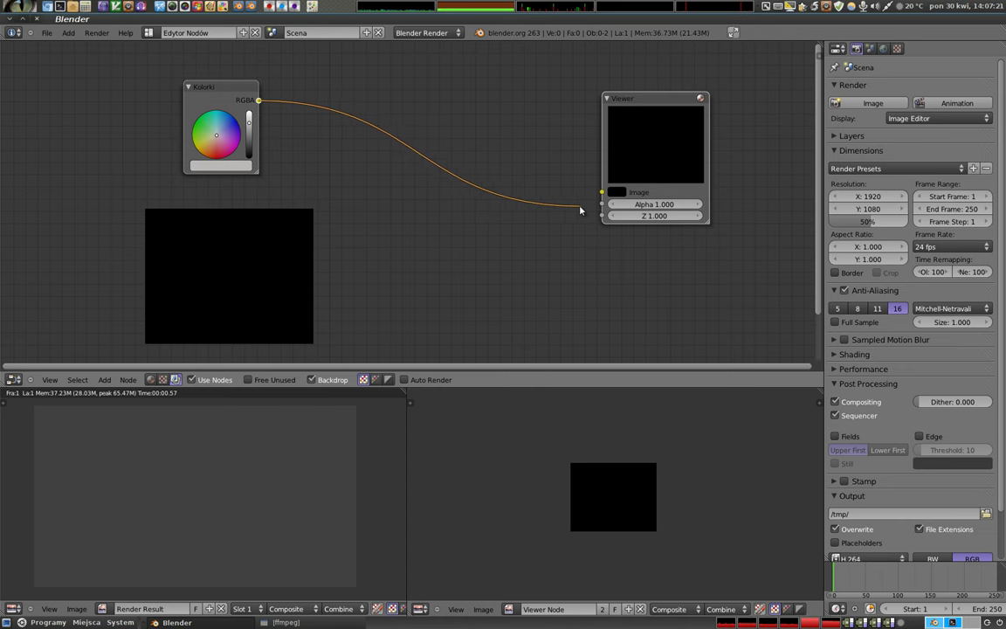
pyautogui.moveTo(580, 210); pyautogui.dragTo(573, 209)
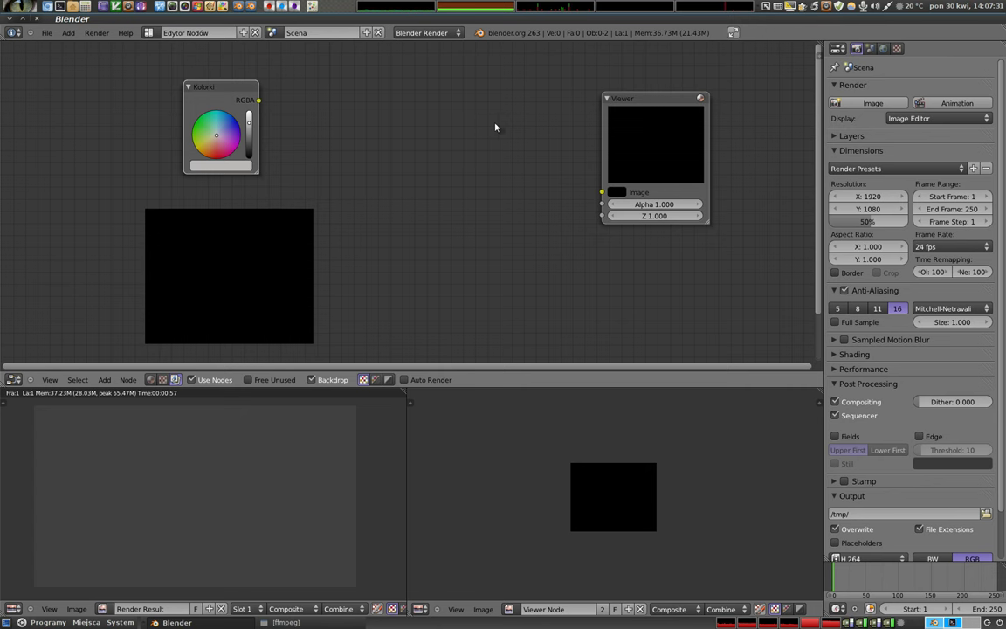
pyautogui.press('f')
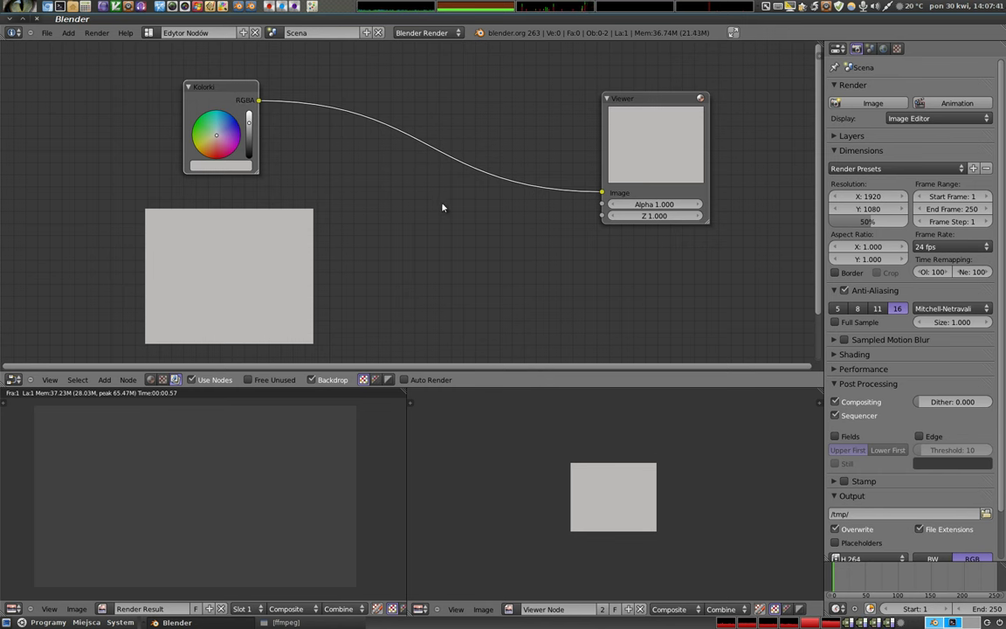
pyautogui.rightClick(246, 109)
# Delete the Kolorki and Viewer nodes and turn off the Backdrop.
pyautogui.press('x')
pyautogui.rightClick(618, 102)
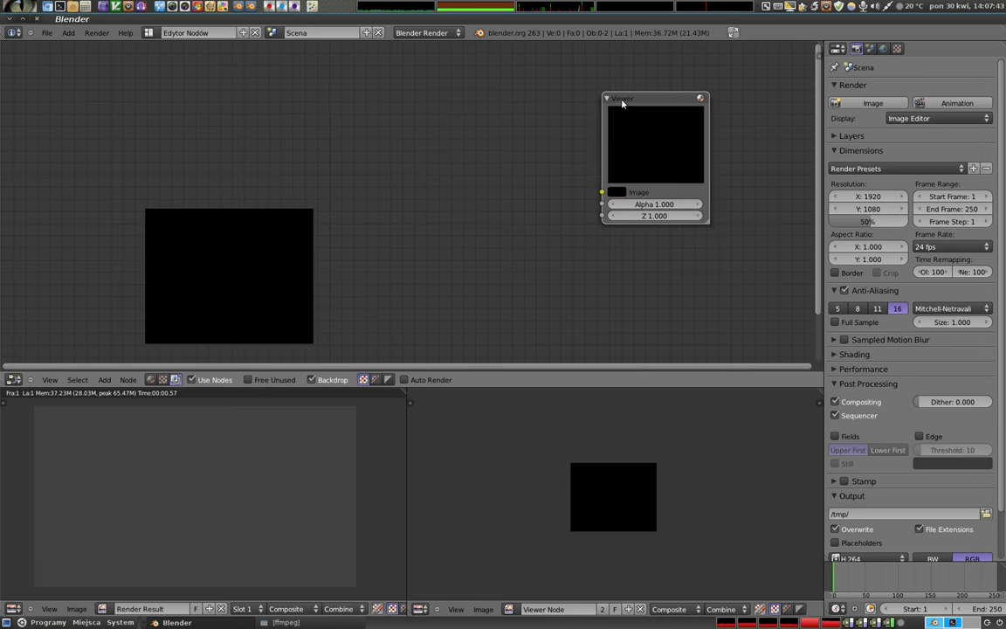
pyautogui.press('x')
pyautogui.click(316, 379)
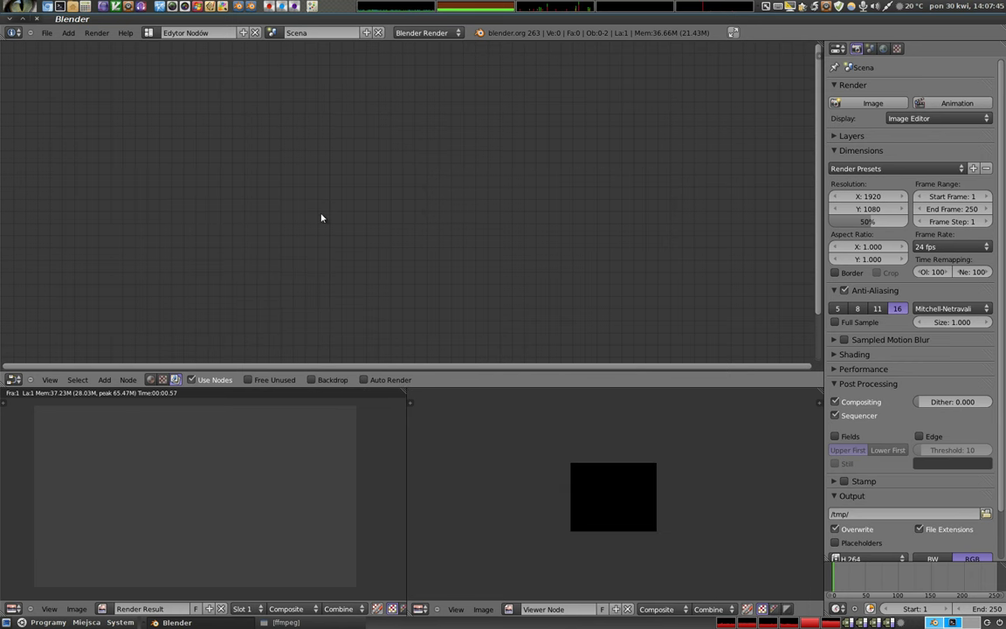
# Add a Separate RGBA node at the upper left and widen it.
pyautogui.hotkey('shift', 'a')
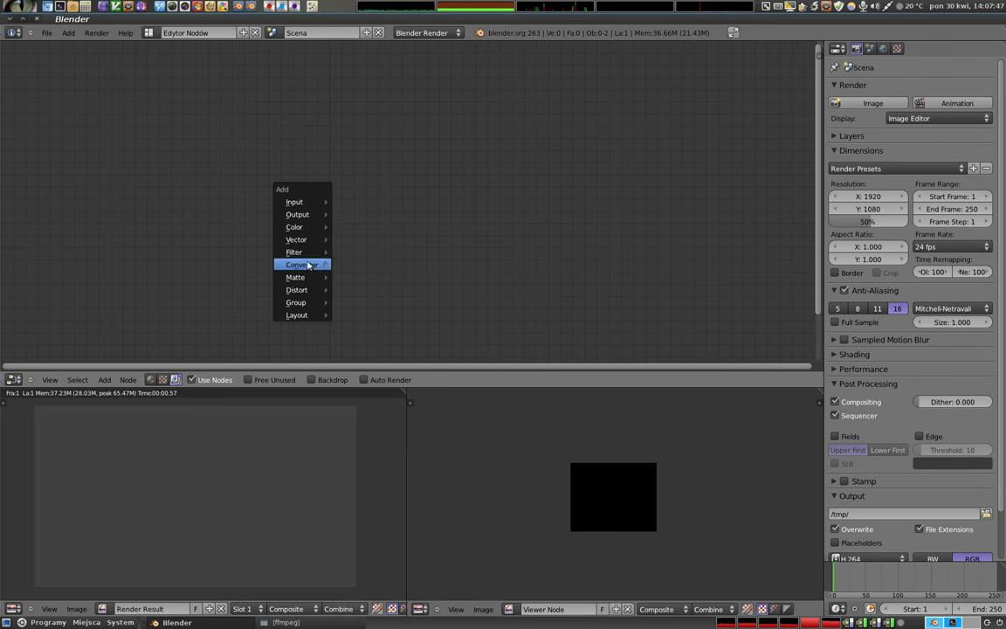
pyautogui.moveTo(299, 265)
pyautogui.click(368, 327)
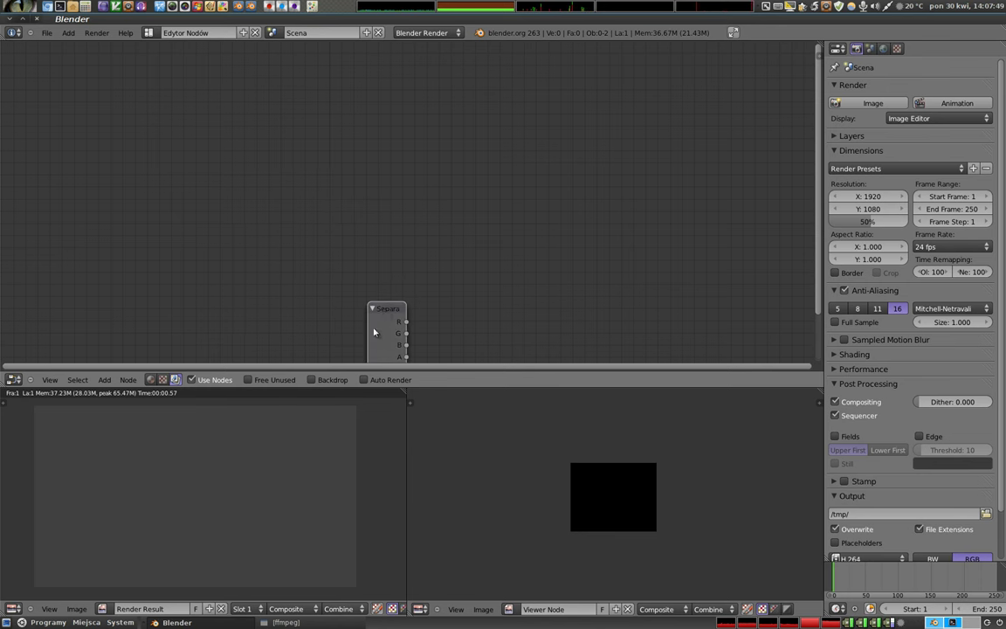
pyautogui.moveTo(291, 201); pyautogui.dragTo(326, 201)
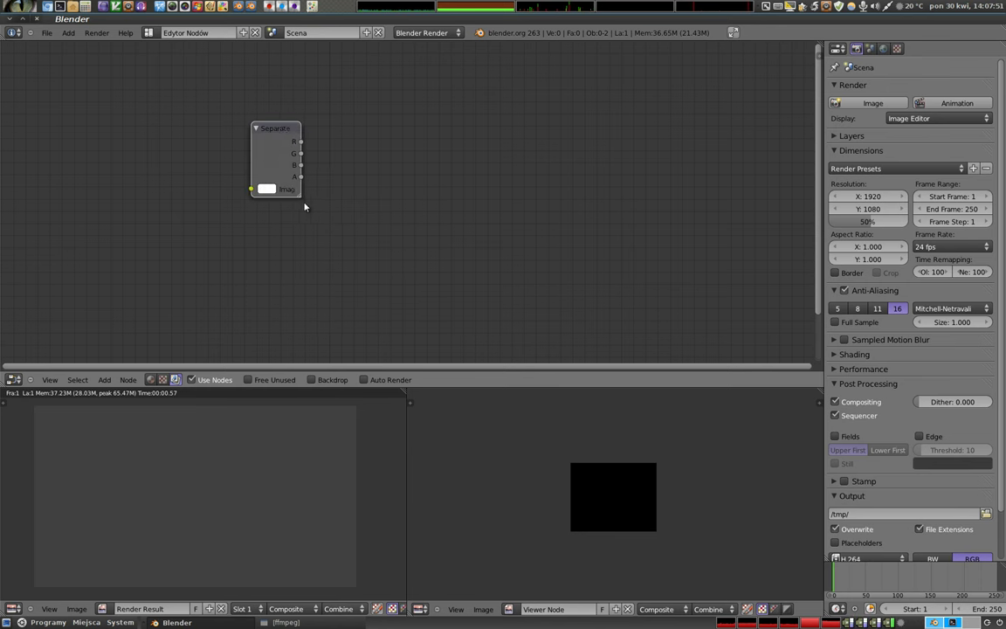
pyautogui.moveTo(260, 127); pyautogui.dragTo(237, 119)
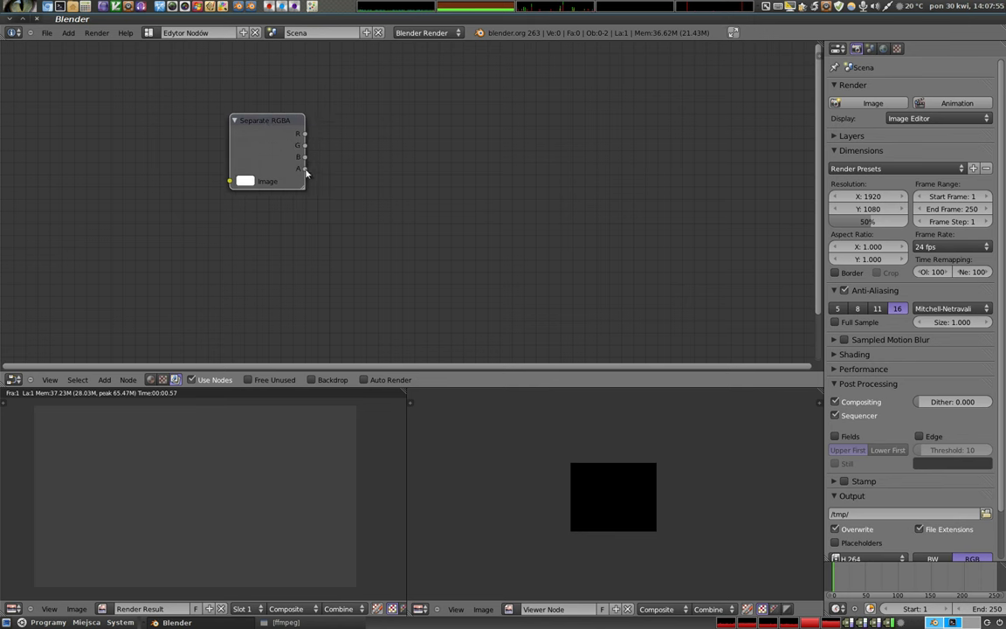
# Add a Combine RGBA node to its right and link Separate's R into Combine's R.
pyautogui.hotkey('shift', 'a')
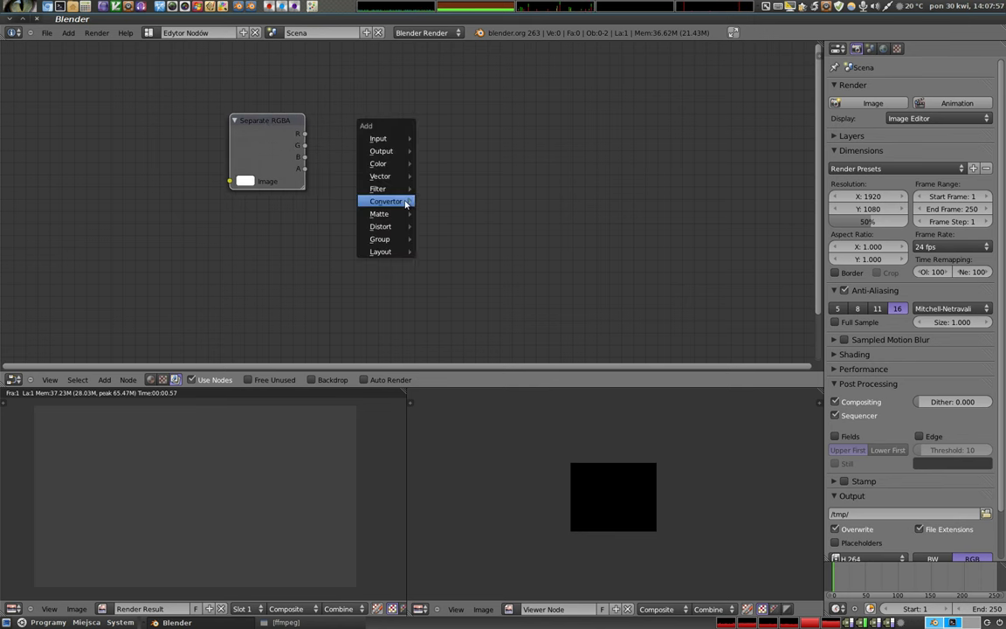
pyautogui.click(452, 277)
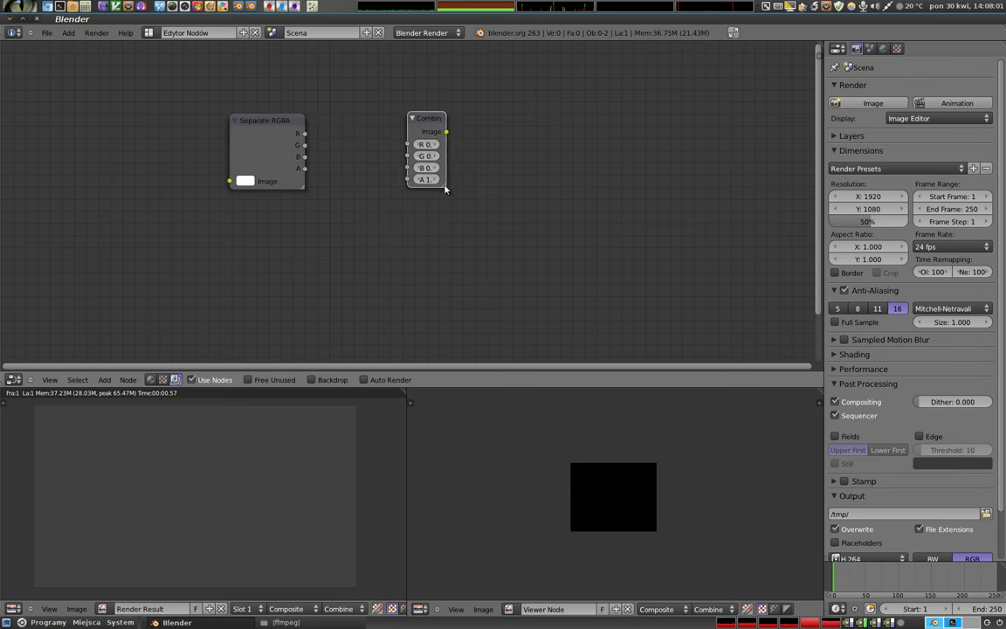
pyautogui.click(445, 188)
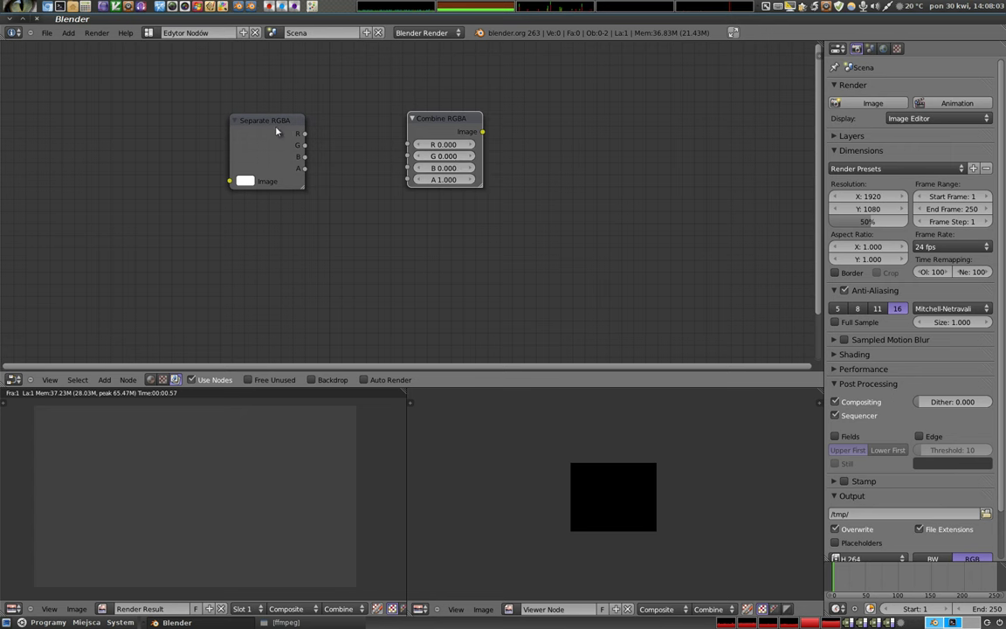
pyautogui.moveTo(277, 131); pyautogui.dragTo(407, 144)
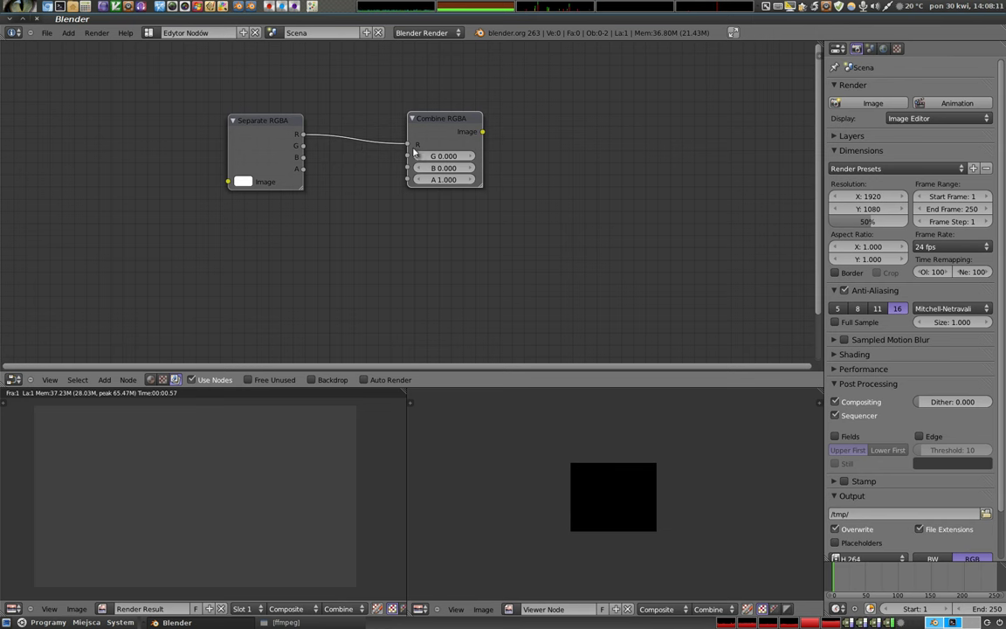
# Connect Separate RGBA's G, B and A channels into Combine RGBA as well.
pyautogui.moveTo(303, 145); pyautogui.dragTo(407, 155)
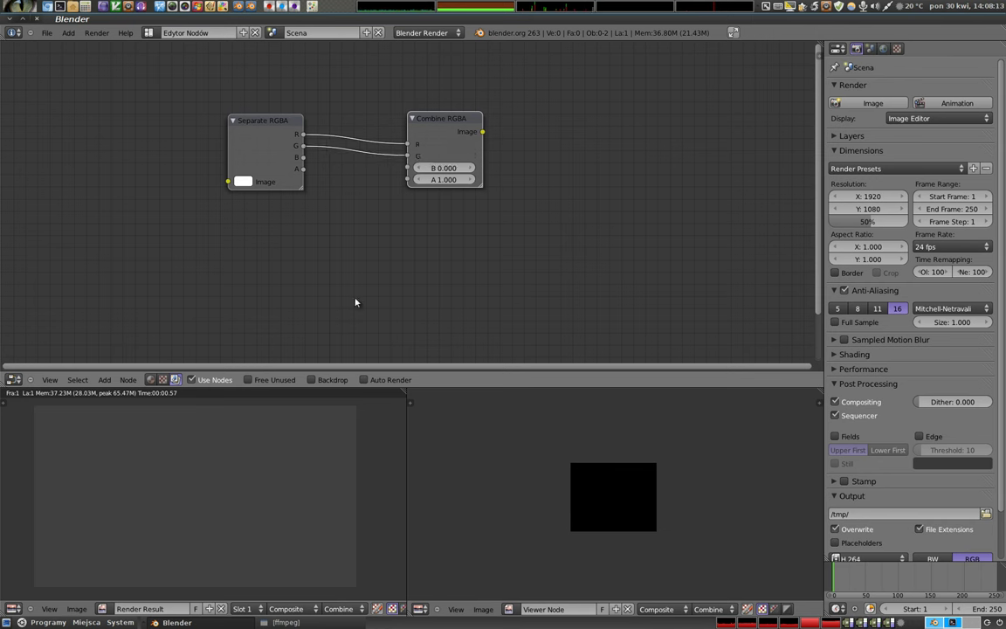
pyautogui.press('f')
pyautogui.press('f')
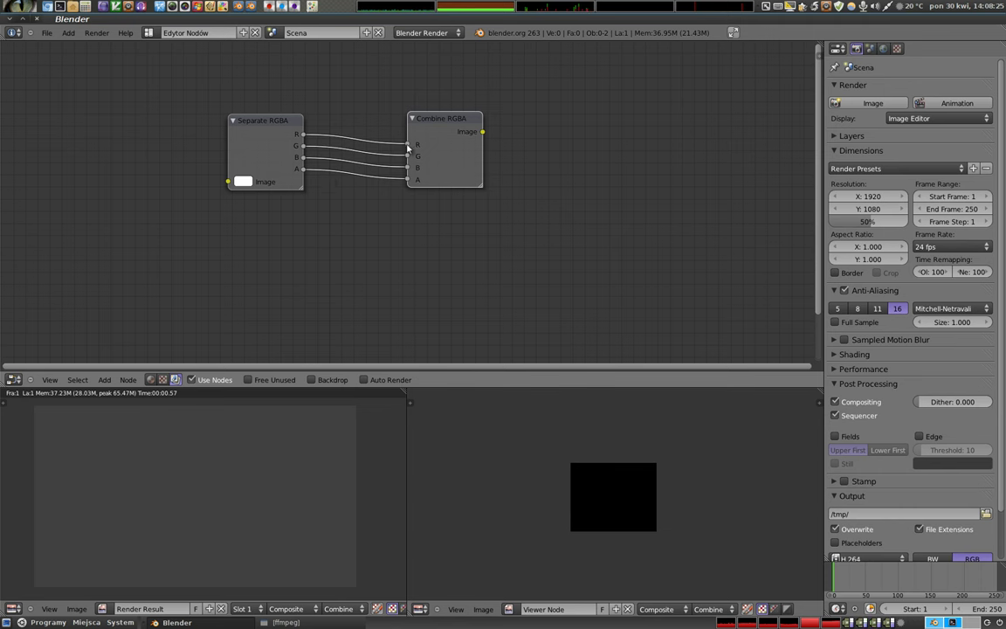
pyautogui.moveTo(406, 145); pyautogui.dragTo(345, 138)
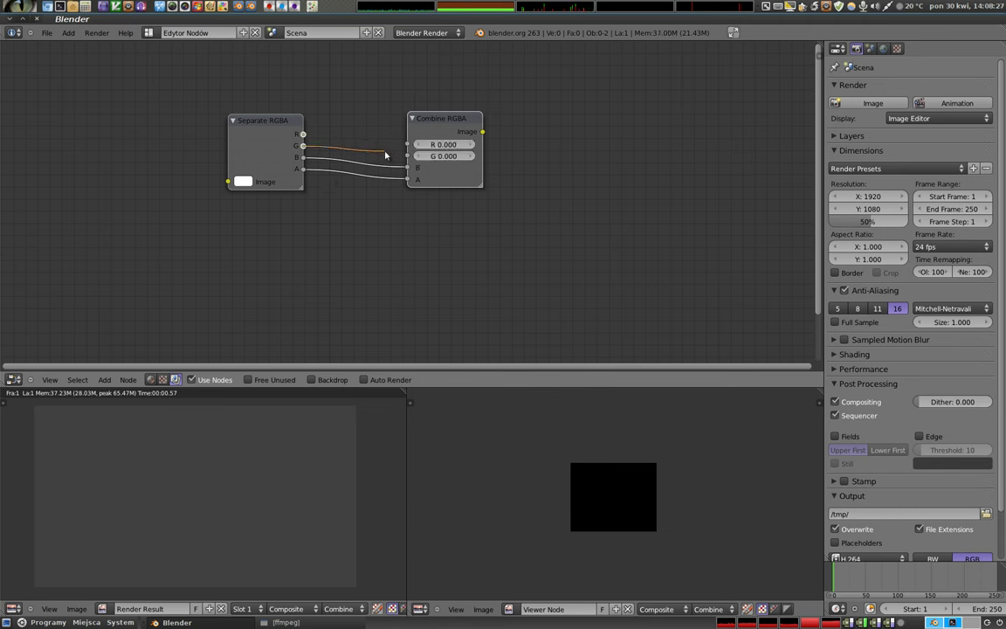
pyautogui.hotkey('ctrl', 'z')
pyautogui.hotkey('ctrl', 'z')
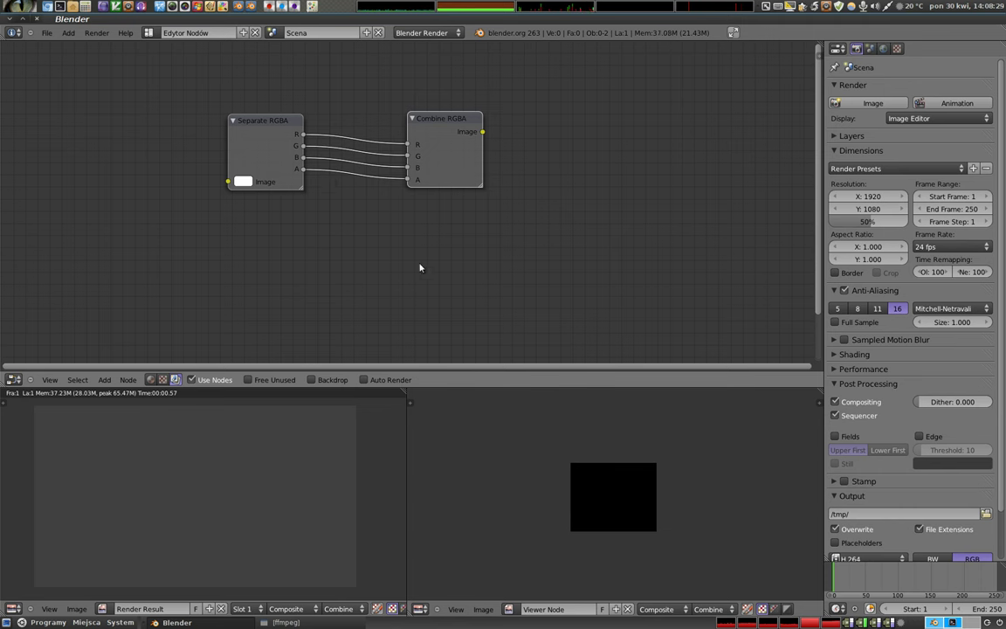
pyautogui.scroll(-4, 389, 190)
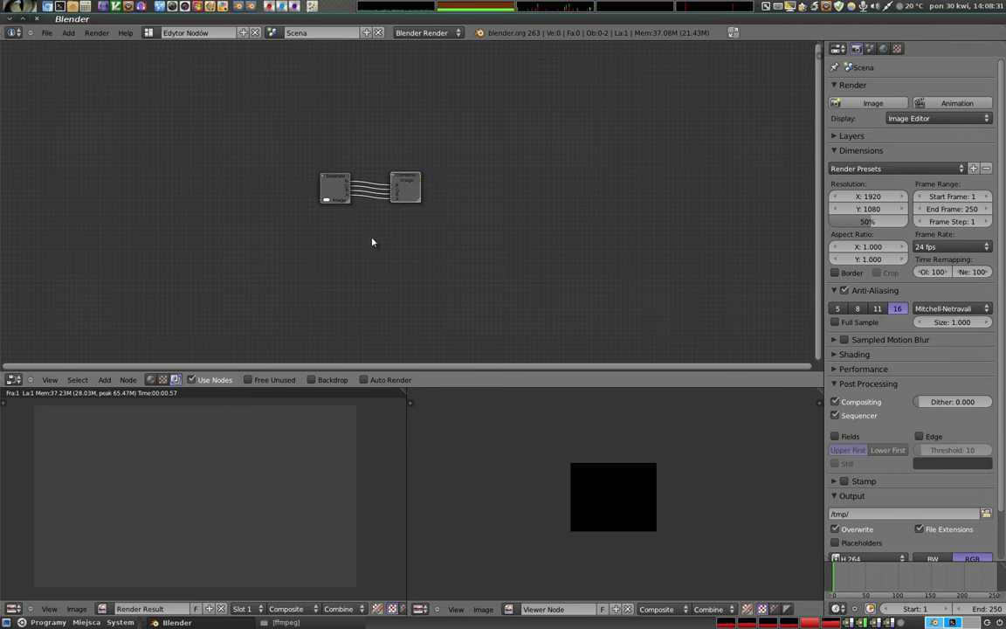
pyautogui.scroll(-1, 376, 201)
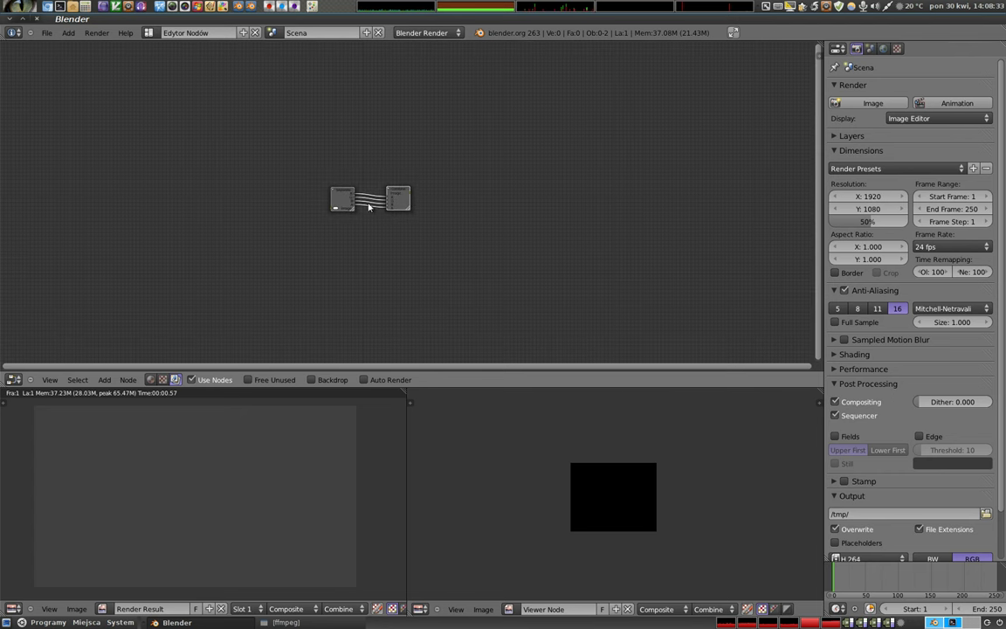
pyautogui.scroll(3, 376, 209)
pyautogui.scroll(2, 371, 196)
pyautogui.scroll(1, 365, 205)
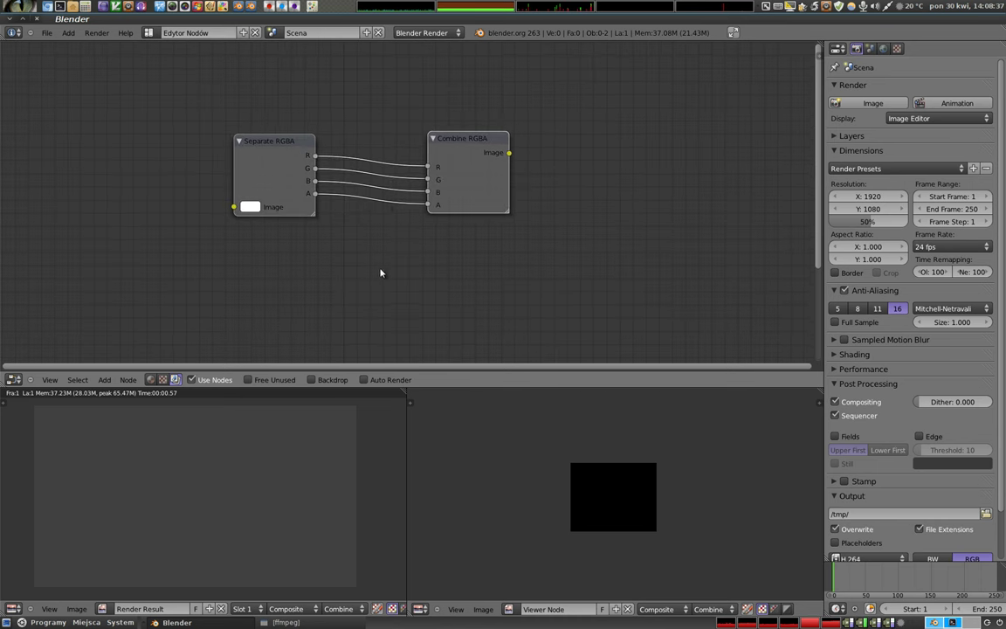
# Cut all four links, move Separate RGBA top-left, and duplicate it below.
pyautogui.keyDown('ctrl'); pyautogui.moveTo(411, 101); pyautogui.dragTo(366, 291, button='right'); pyautogui.keyUp('ctrl')
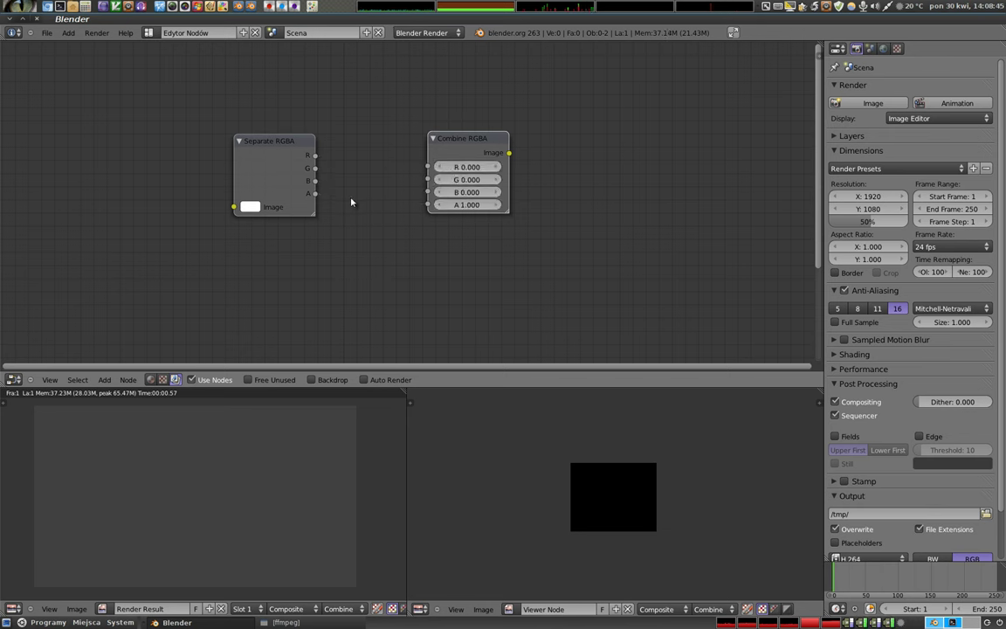
pyautogui.moveTo(277, 142); pyautogui.dragTo(188, 70)
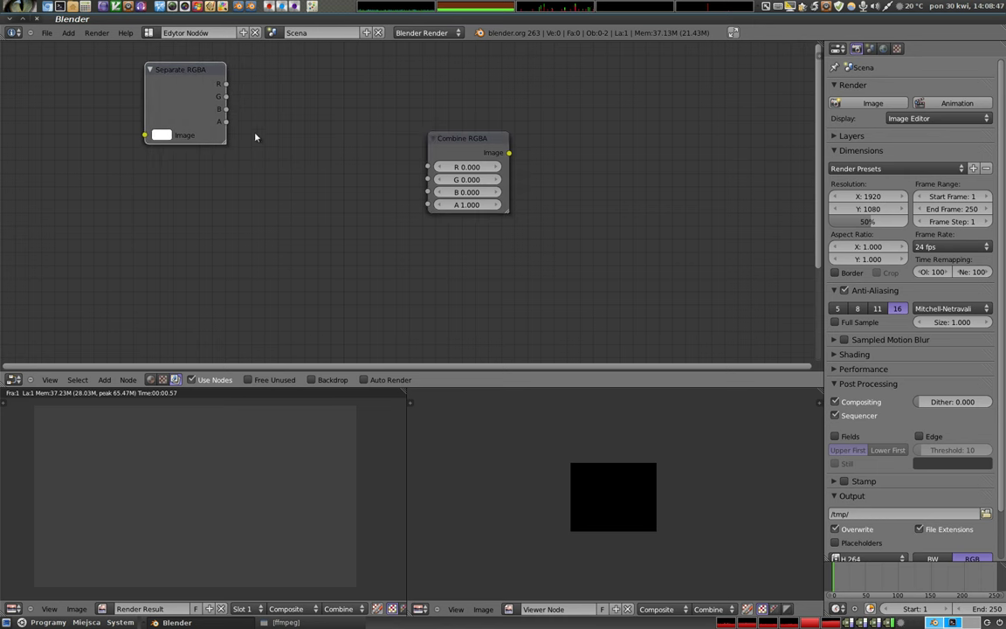
pyautogui.hotkey('shift', 'd')
pyautogui.click(175, 177)
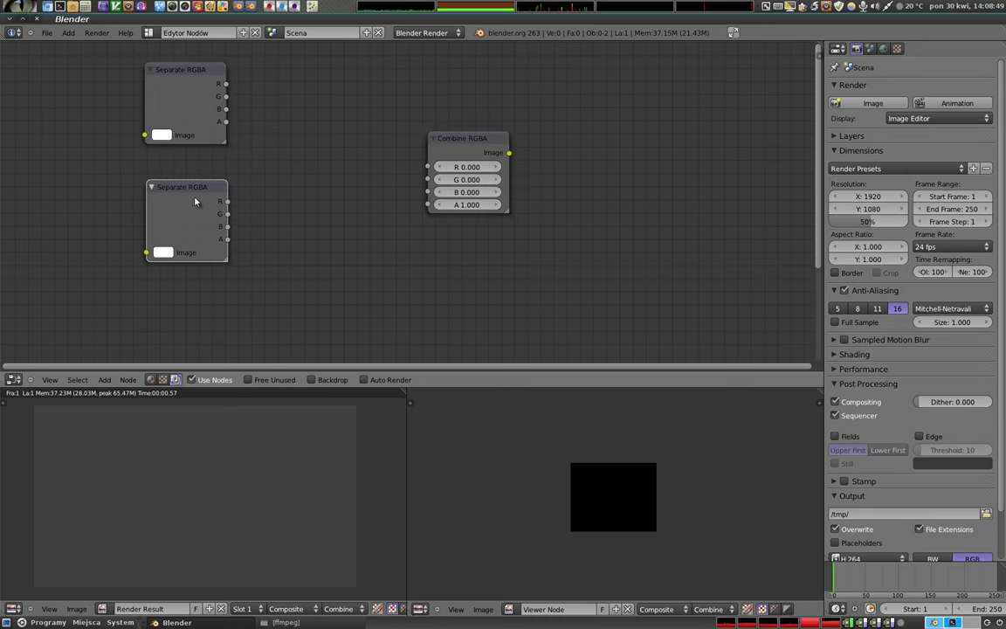
pyautogui.keyDown('shift'); pyautogui.click(454, 135); pyautogui.keyUp('shift')
# Link the Separate RGBA nodes to Combine RGBA, feeding R and G from the lower node.
pyautogui.press('f')
pyautogui.press('f')
pyautogui.press('f')
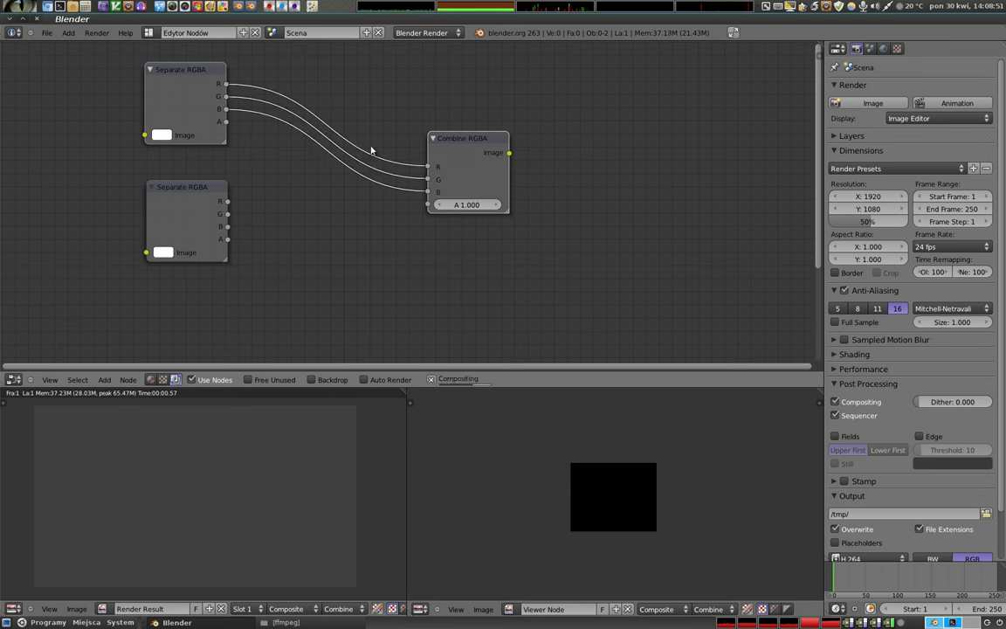
pyautogui.press('f')
pyautogui.click(214, 197)
pyautogui.keyDown('shift'); pyautogui.click(428, 137); pyautogui.keyUp('shift')
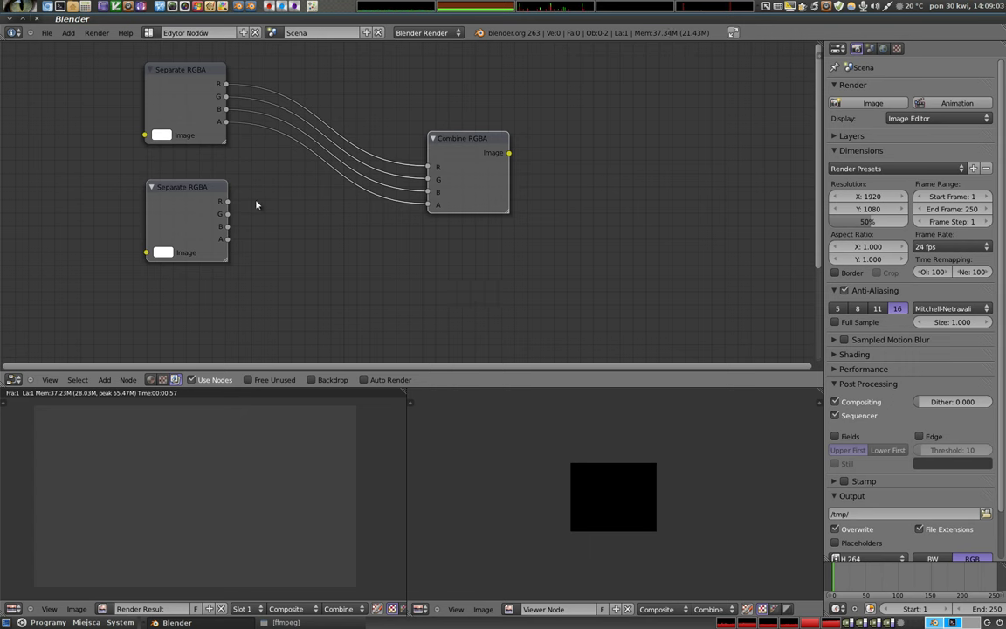
pyautogui.moveTo(227, 201); pyautogui.dragTo(428, 166)
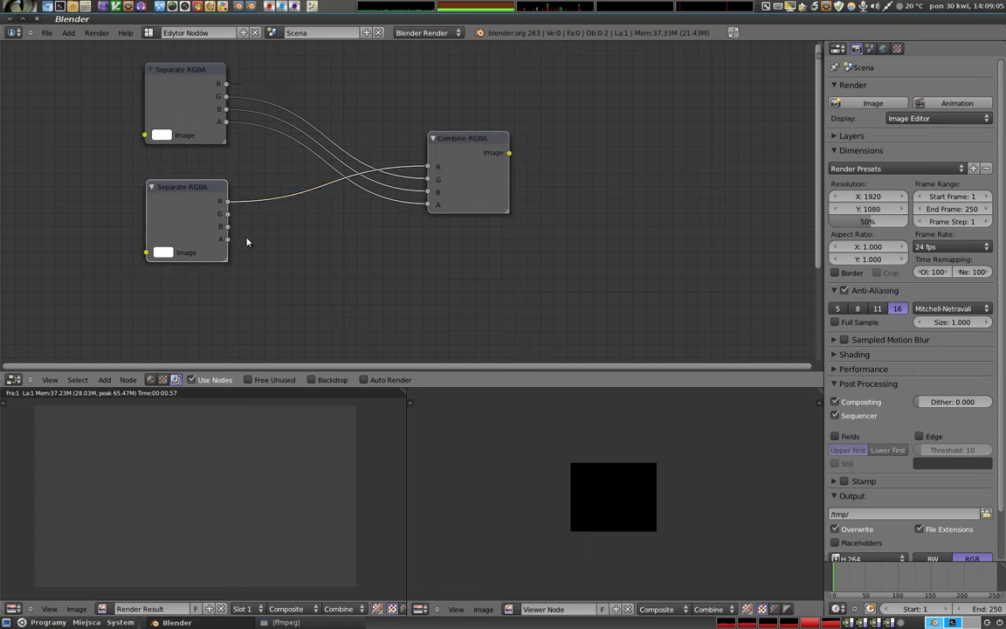
pyautogui.moveTo(227, 213); pyautogui.dragTo(428, 179)
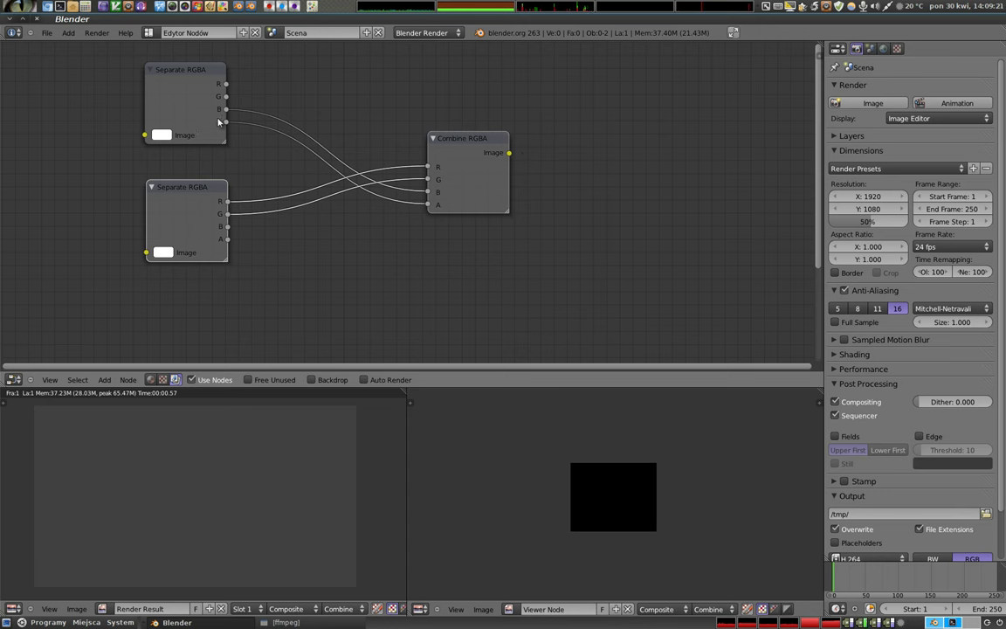
# Wire the upper Separate RGBA's R output into Combine's R, G, B and A inputs.
pyautogui.moveTo(227, 84)
pyautogui.mouseDown()
pyautogui.moveTo(402, 176)
pyautogui.moveTo(427, 167)
pyautogui.mouseUp()
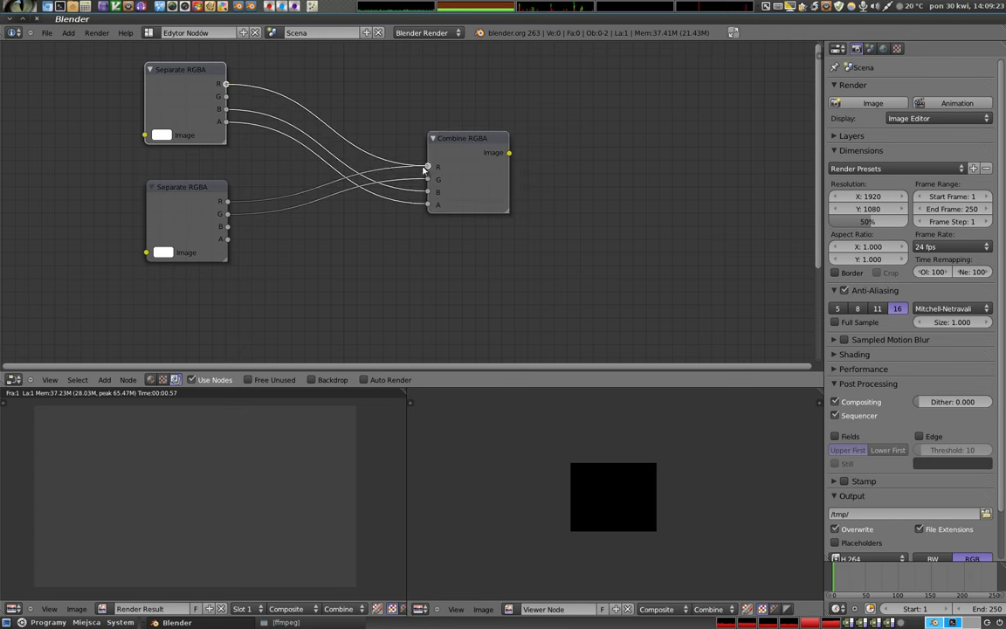
pyautogui.moveTo(226, 96)
pyautogui.mouseDown()
pyautogui.moveTo(265, 128)
pyautogui.moveTo(427, 179)
pyautogui.mouseUp()
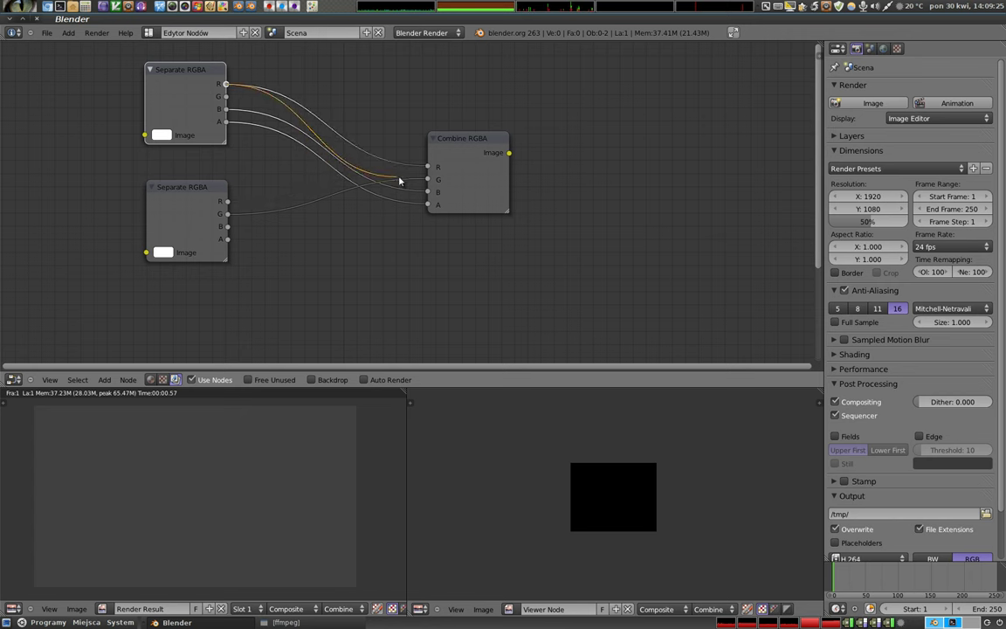
pyautogui.moveTo(227, 84)
pyautogui.mouseDown()
pyautogui.moveTo(427, 179)
pyautogui.moveTo(427, 191)
pyautogui.mouseUp()
pyautogui.moveTo(226, 84); pyautogui.dragTo(428, 205)
pyautogui.click(192, 216)
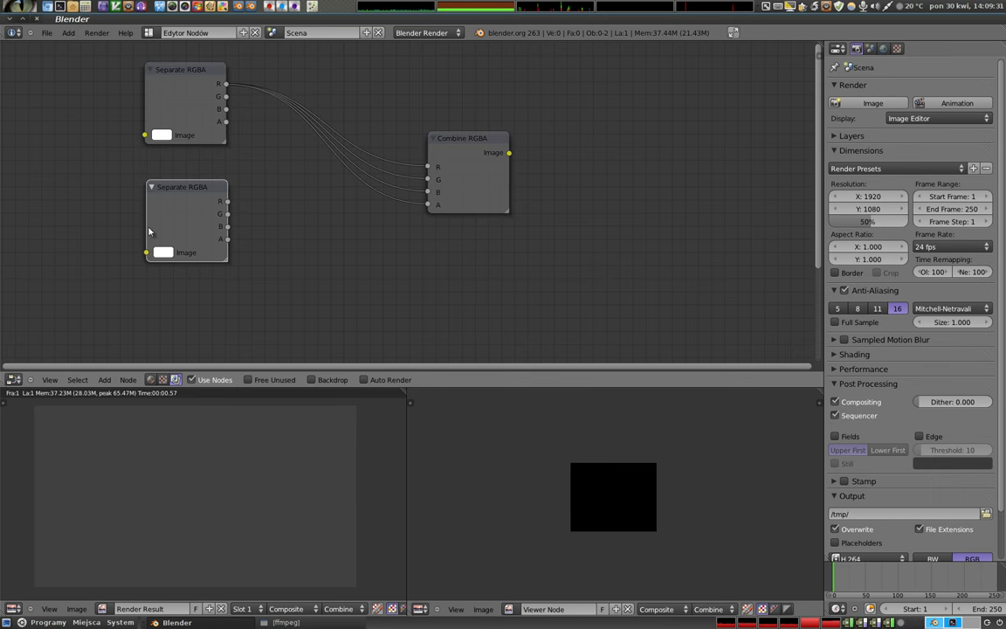
# Delete both Separate RGBA nodes and the Combine RGBA node, then render with F12 to see the missing-output error.
pyautogui.press('x')
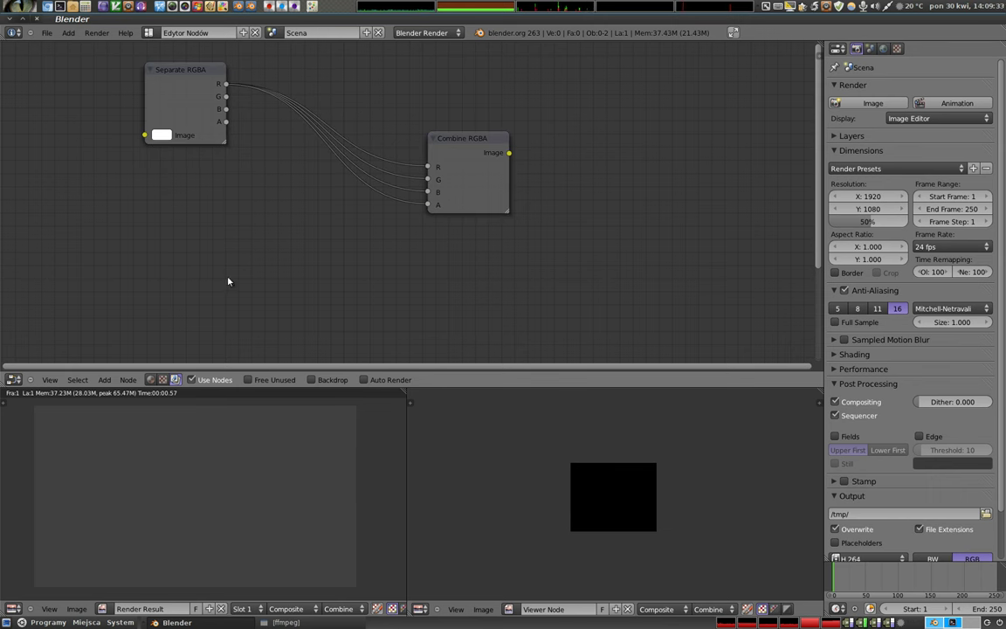
pyautogui.moveTo(448, 138); pyautogui.dragTo(518, 133)
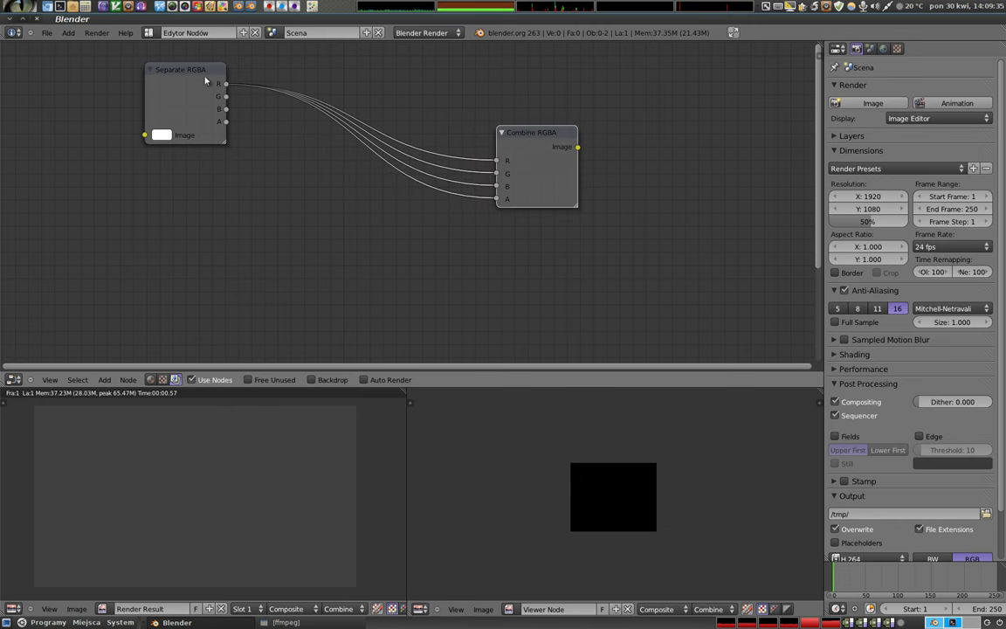
pyautogui.moveTo(209, 79); pyautogui.dragTo(248, 110)
pyautogui.press('x')
pyautogui.rightClick(526, 131)
pyautogui.press('x')
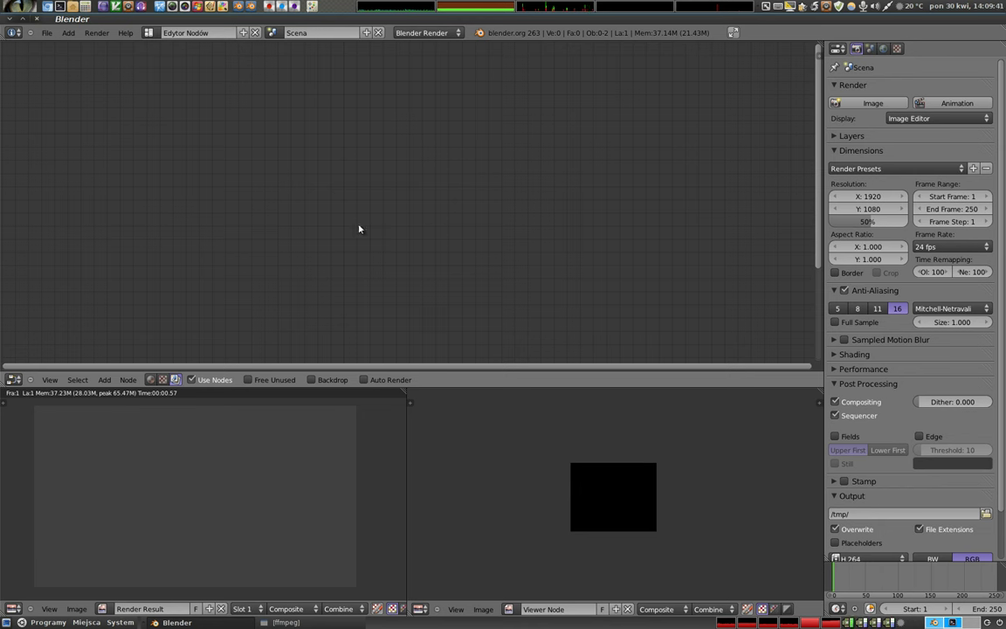
pyautogui.press('F12')
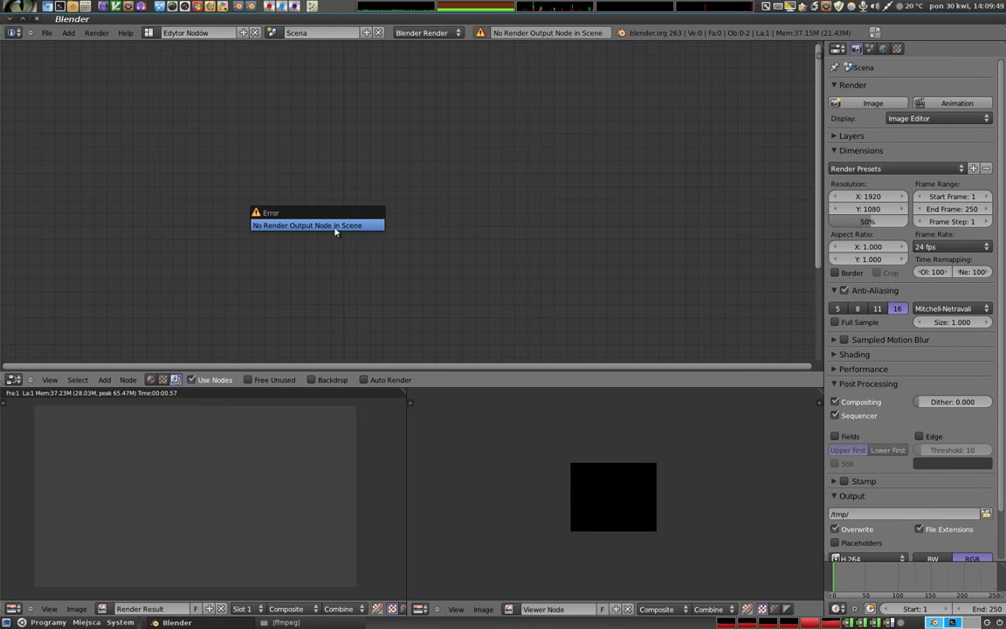
pyautogui.hotkey('shift', 'a')
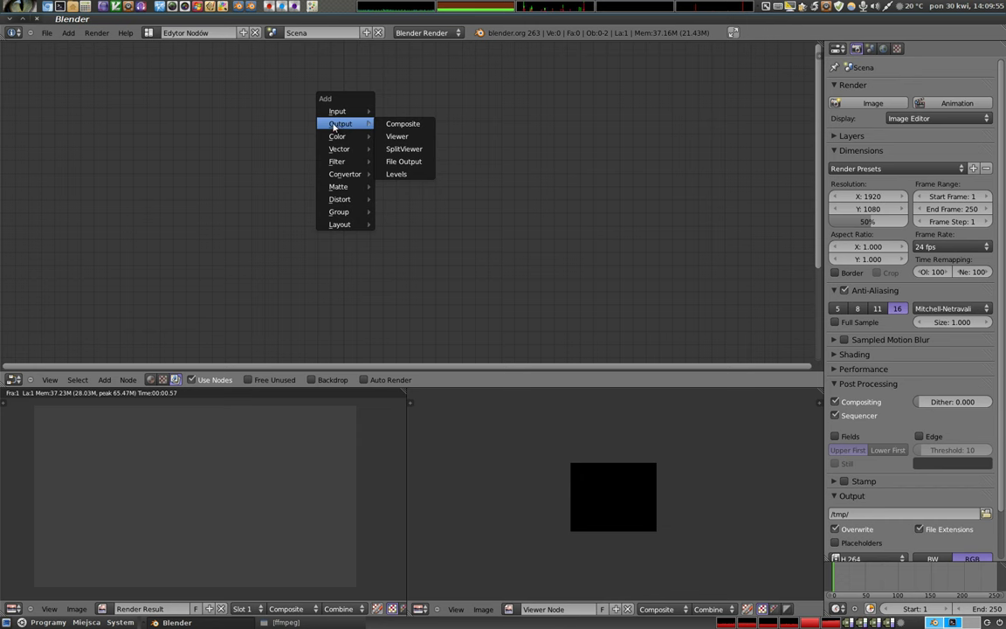
# Add a Composite output node and move it right and down on the canvas.
pyautogui.click(426, 128)
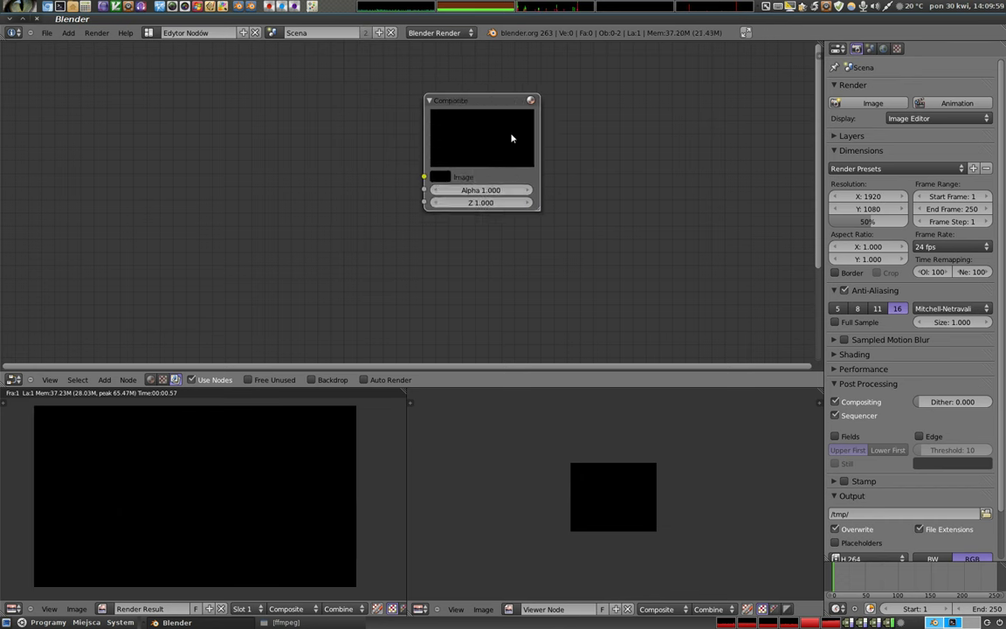
pyautogui.moveTo(491, 106); pyautogui.dragTo(541, 131)
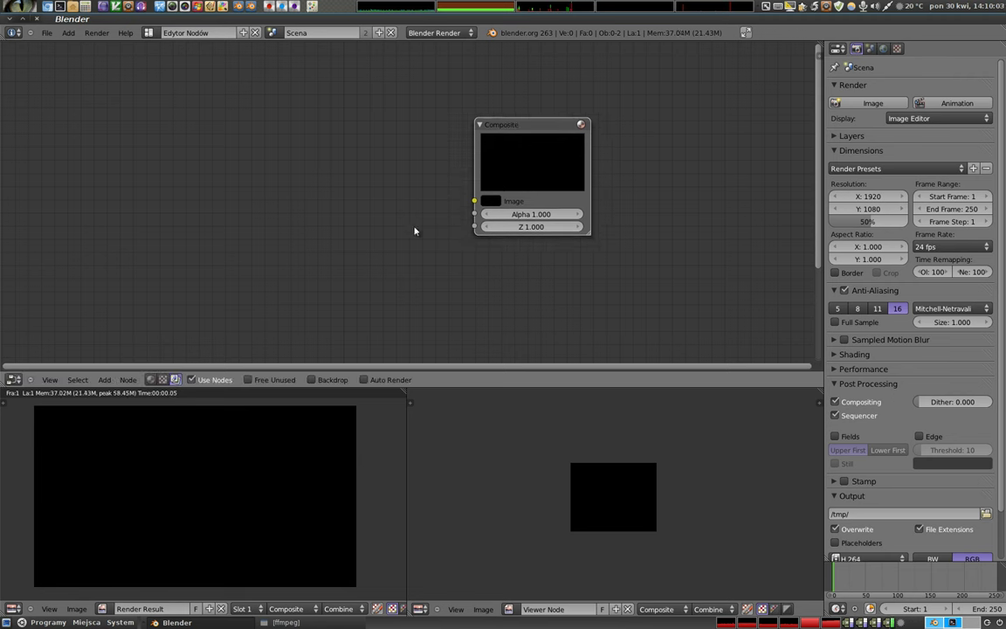
pyautogui.moveTo(197, 481); pyautogui.dragTo(184, 479, button='middle')
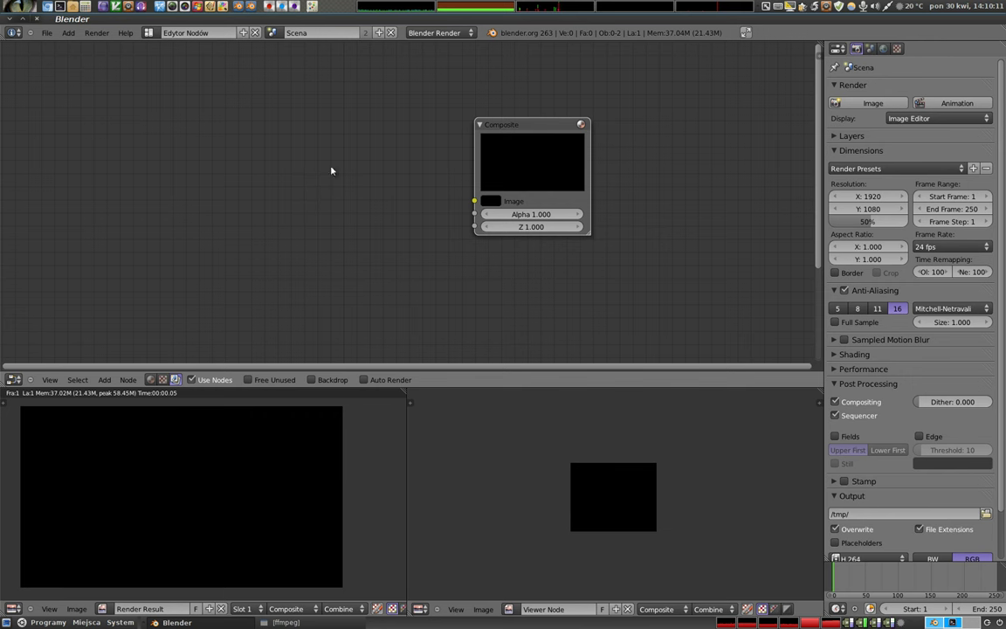
# Set the Composite node's Image colour to a saturated green.
pyautogui.click(494, 203)
pyautogui.click(494, 202)
pyautogui.click(491, 203)
pyautogui.click(564, 123)
pyautogui.click(530, 91)
pyautogui.moveTo(530, 90); pyautogui.dragTo(524, 74)
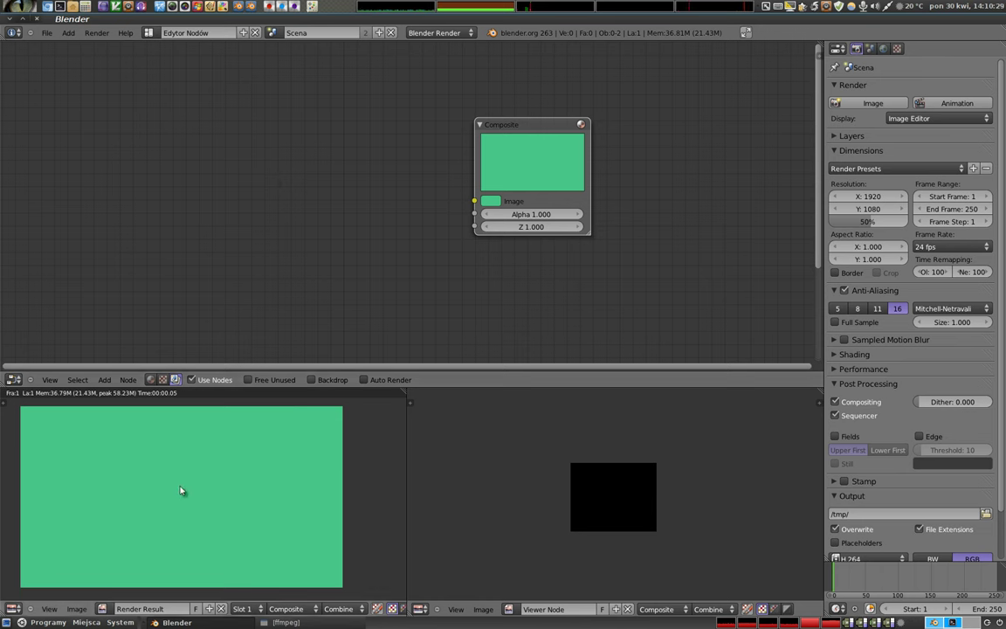
# Lower the Composite node's Alpha to 0.000 and view the render result with alpha.
pyautogui.moveTo(505, 214); pyautogui.dragTo(472, 214)
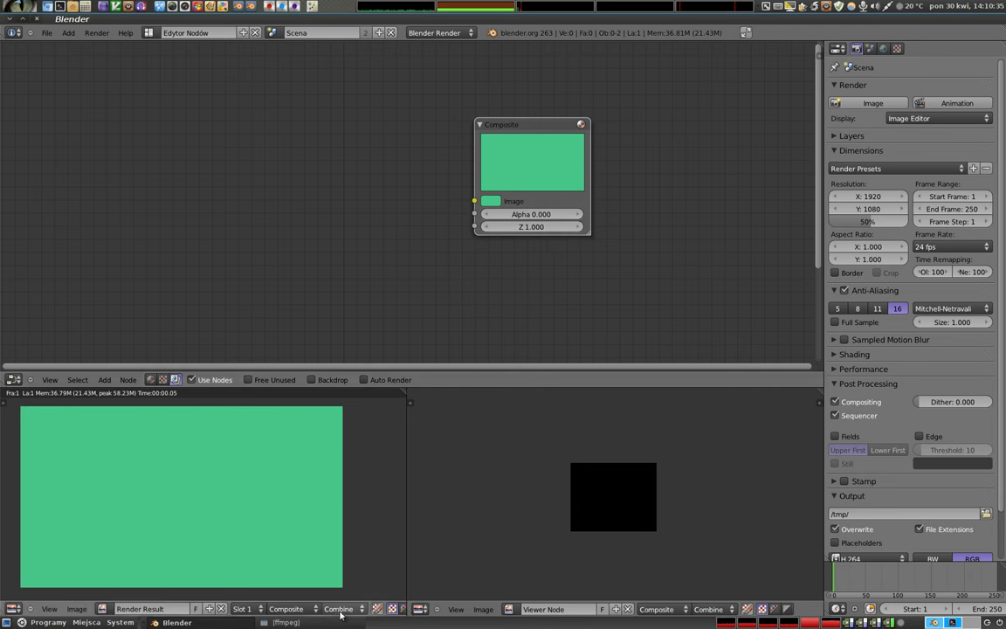
pyautogui.scroll(-3, 381, 609)
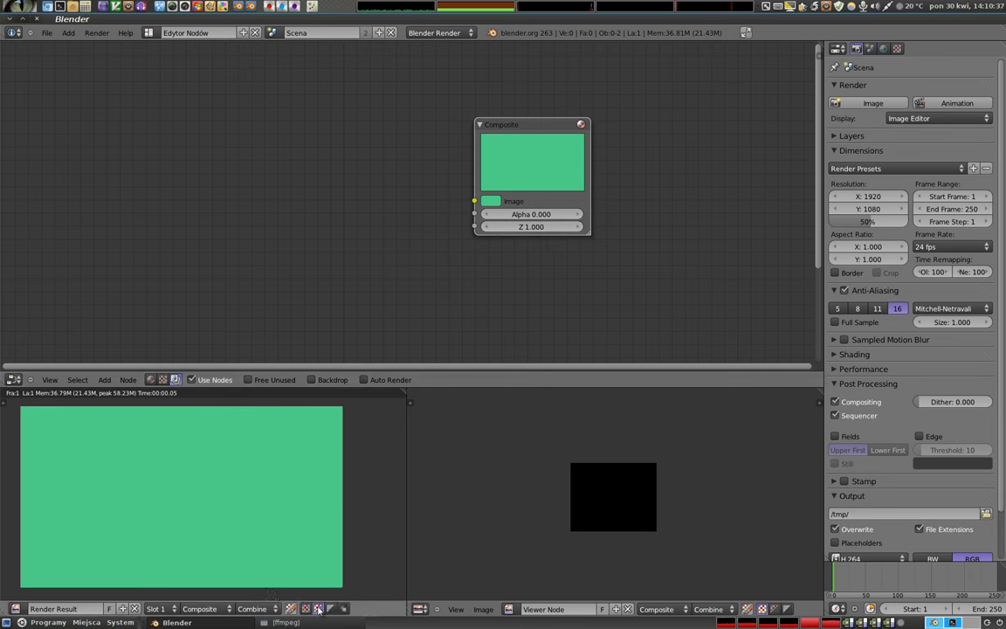
pyautogui.click(333, 613)
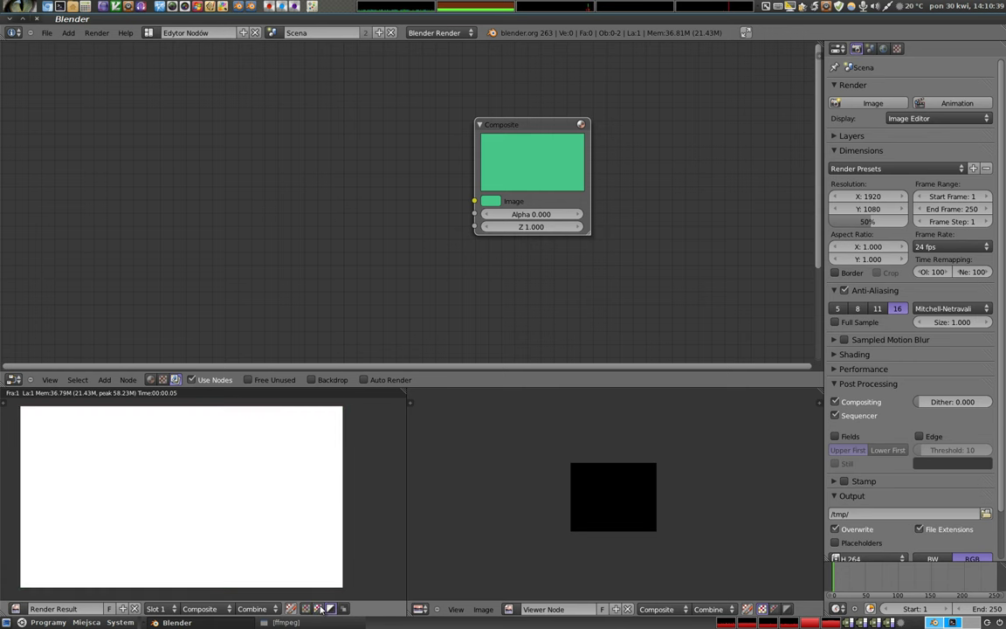
# Compare the render result's alpha-only and Z-depth channels, then return to normal colour view.
pyautogui.click(305, 609)
pyautogui.click(343, 609)
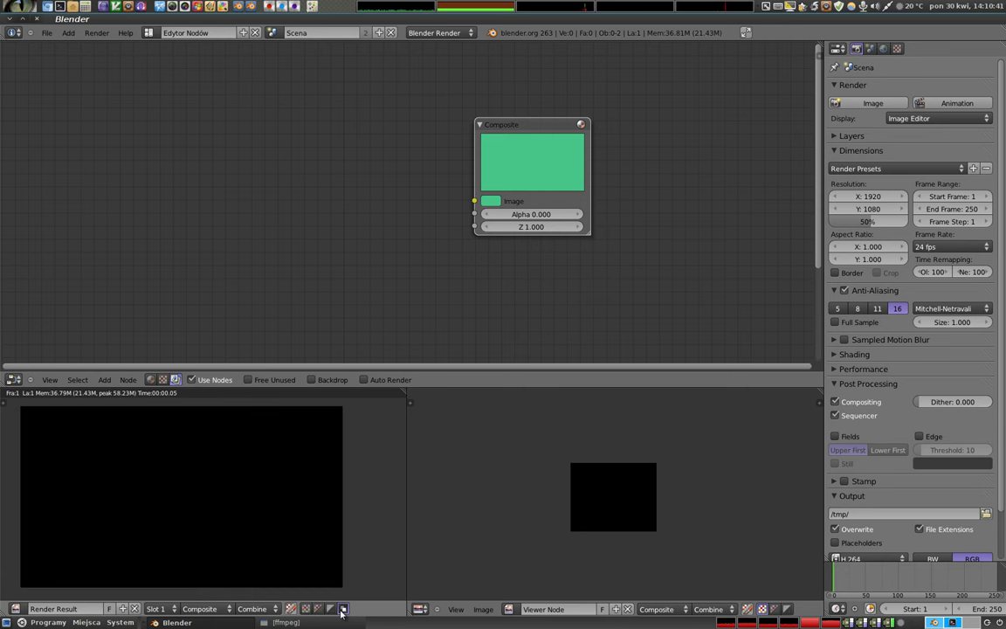
pyautogui.click(332, 609)
pyautogui.click(305, 609)
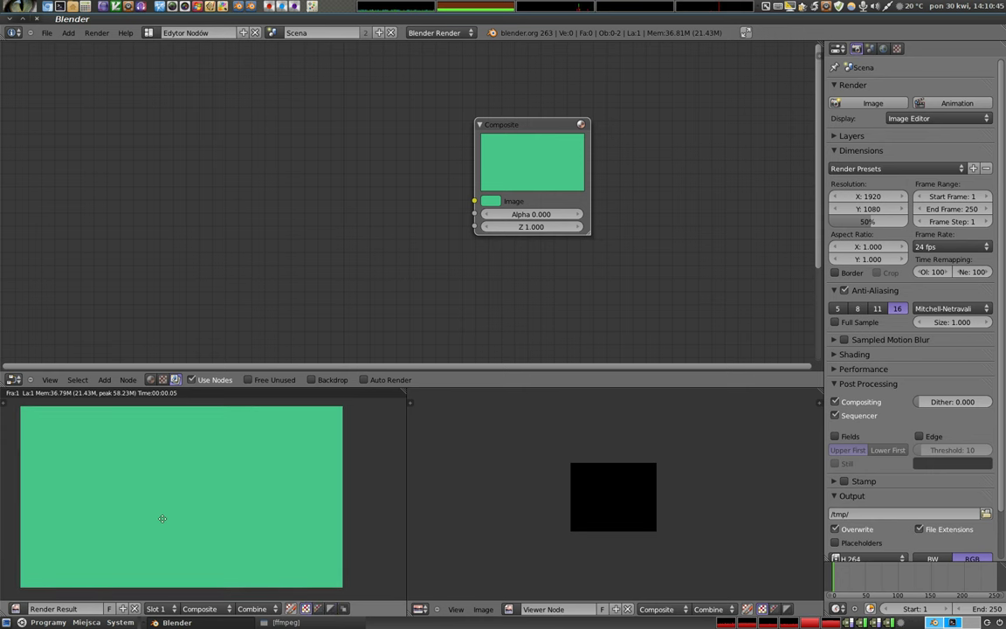
pyautogui.moveTo(532, 126); pyautogui.dragTo(544, 125)
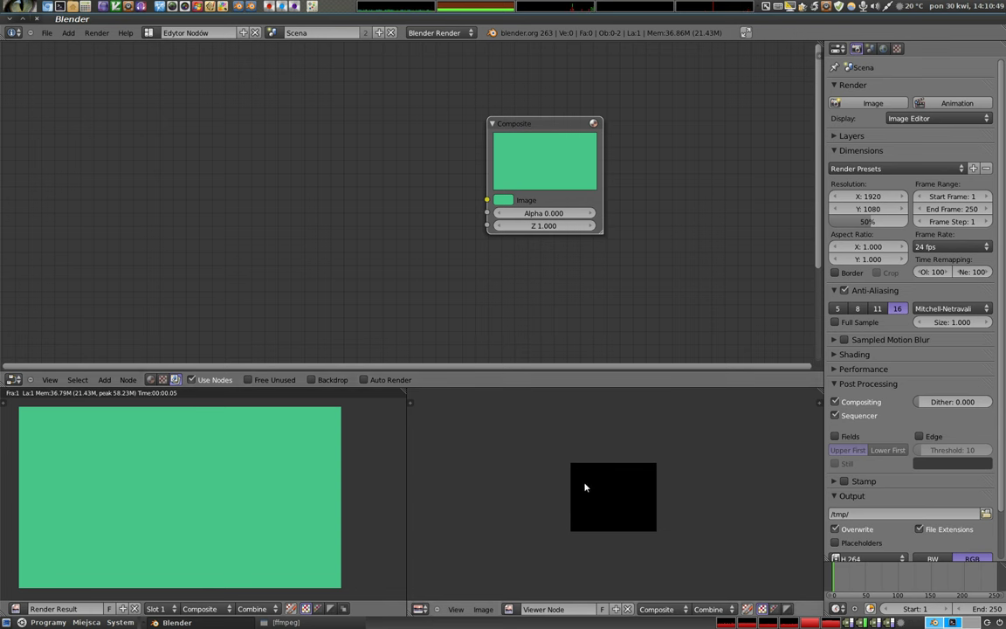
# Turn the viewer image area into a 3D view and add a cube to the scene.
pyautogui.hotkey('shift', 'F5')
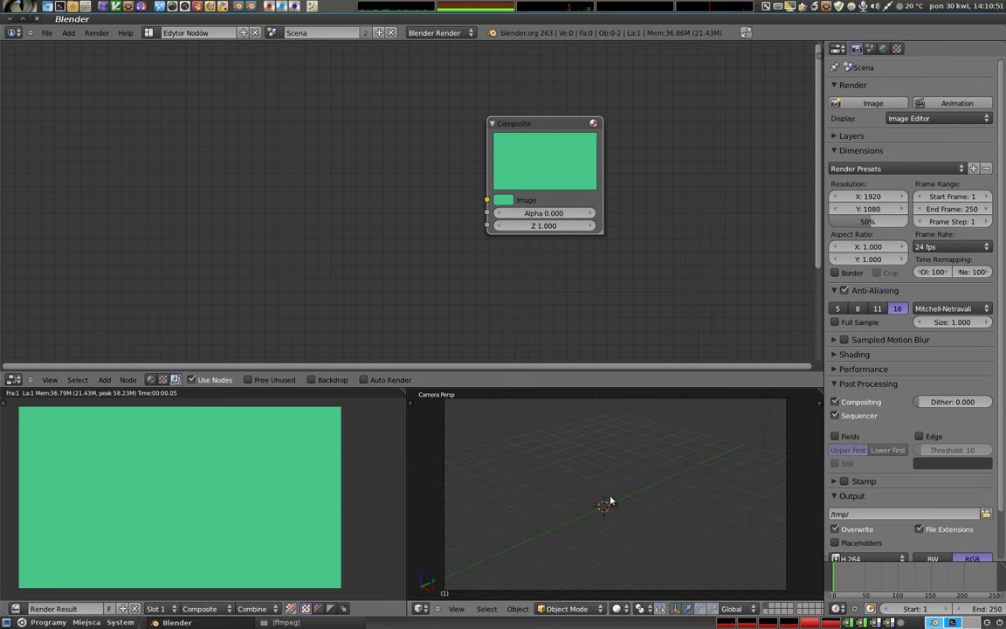
pyautogui.hotkey('shift', 'a')
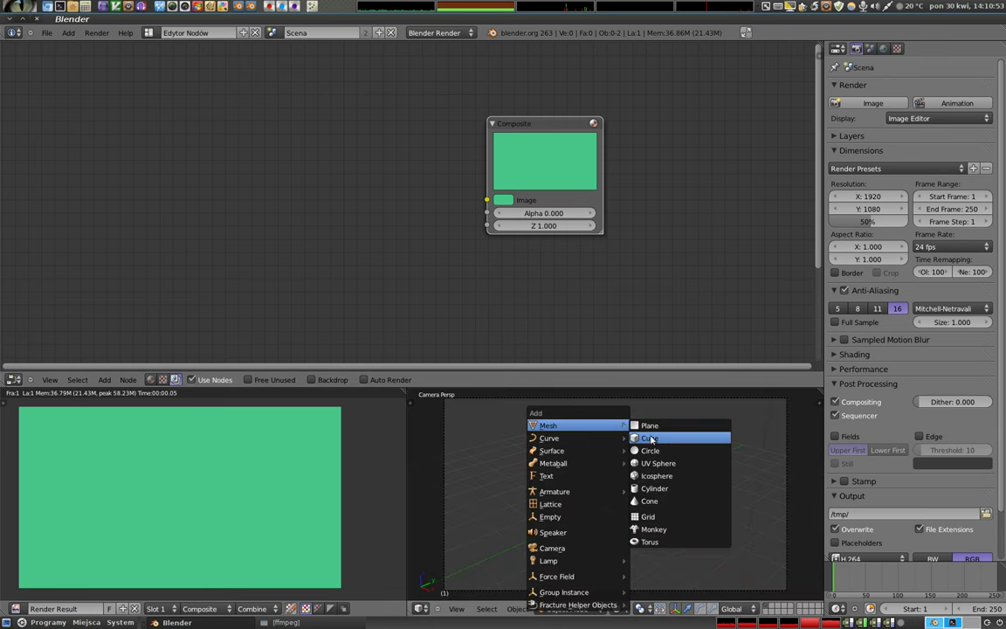
pyautogui.click(652, 440)
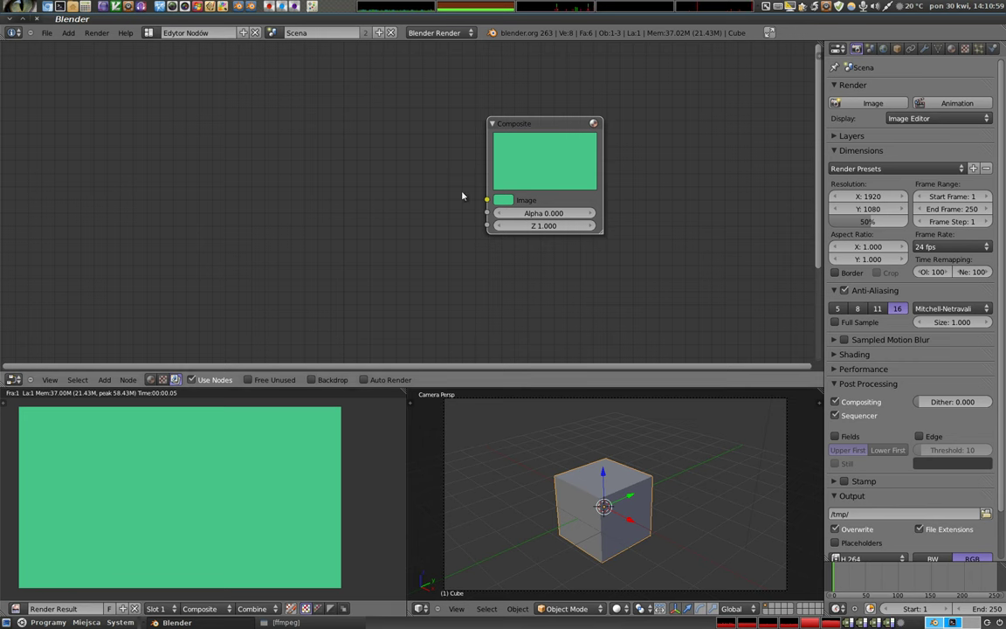
# Raise the Composite node's Alpha back to 1.000.
pyautogui.moveTo(541, 123); pyautogui.dragTo(549, 121)
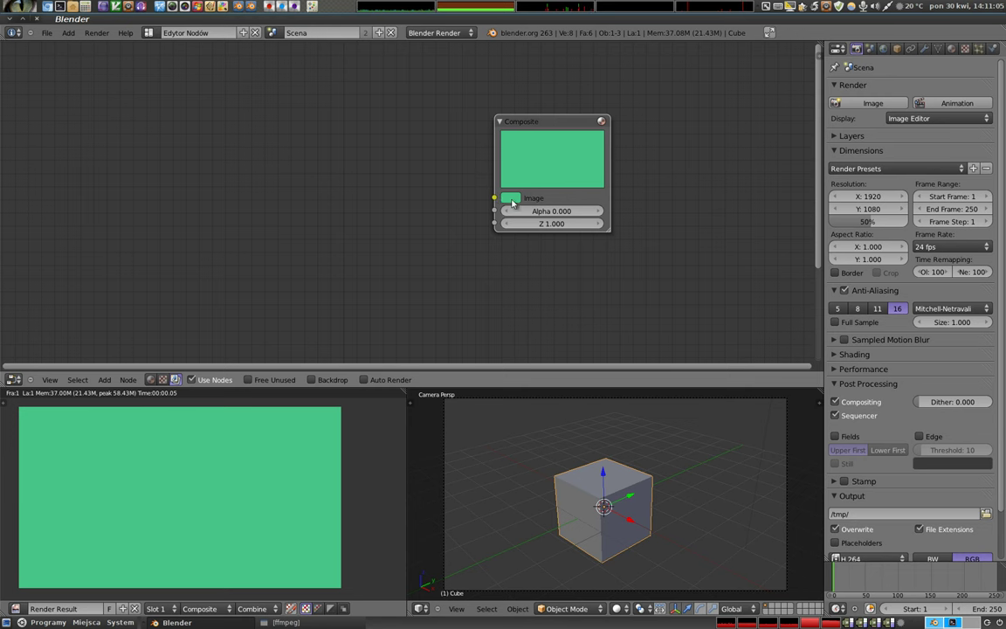
pyautogui.moveTo(517, 211); pyautogui.dragTo(526, 251)
pyautogui.hotkey('shift', 'a')
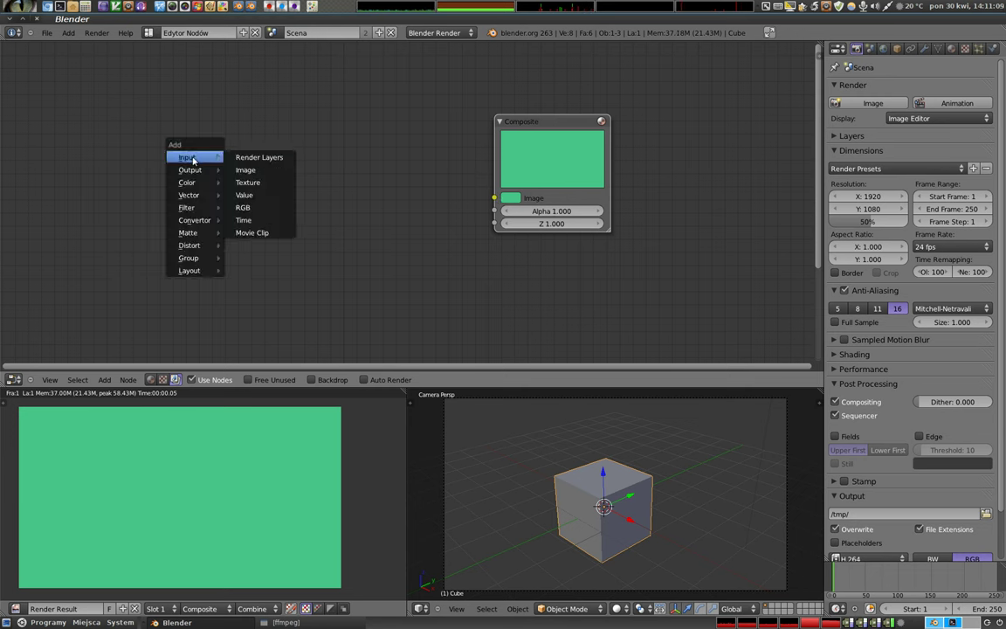
# Add a Render Layers node and inspect the scene's render layer settings.
pyautogui.click(285, 160)
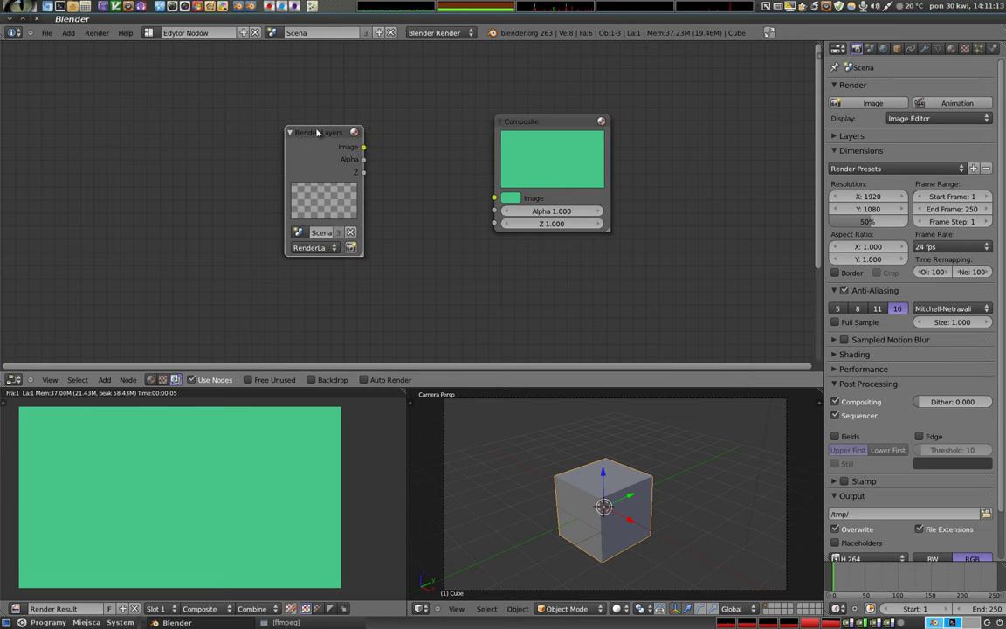
pyautogui.click(251, 116)
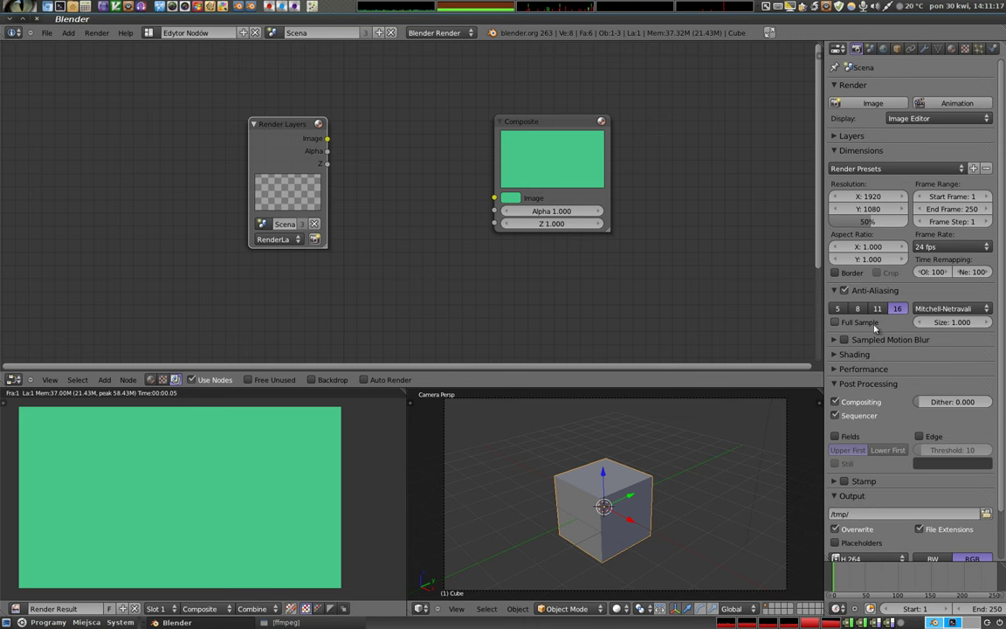
pyautogui.scroll(-2, 878, 336)
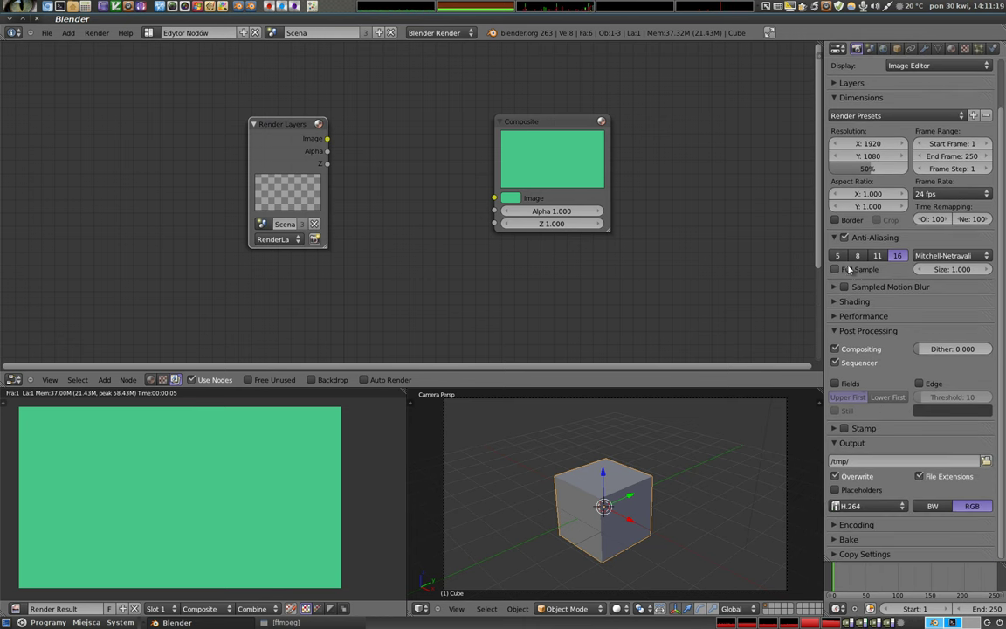
pyautogui.click(851, 83)
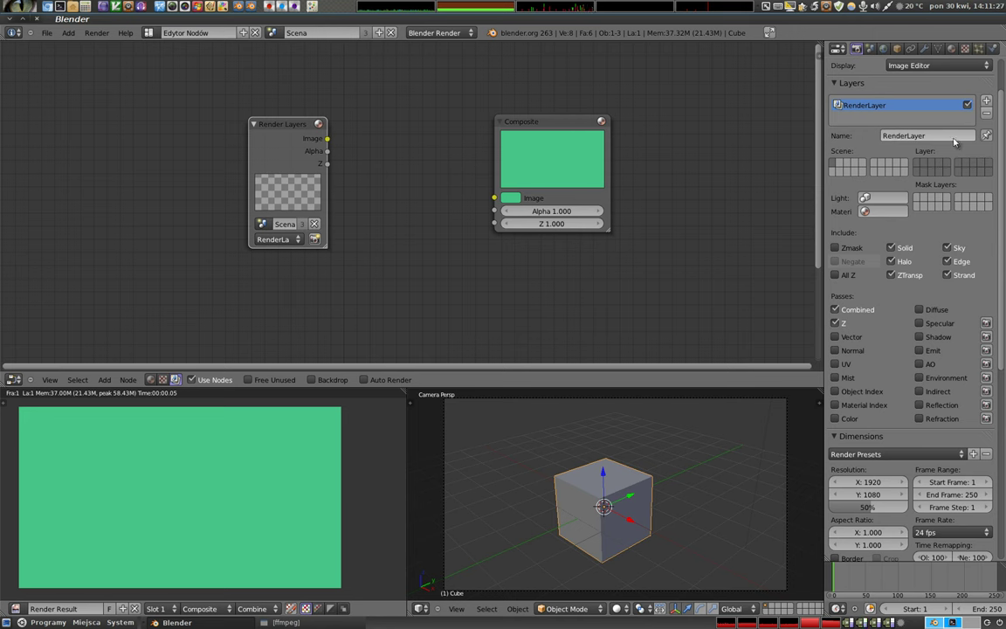
pyautogui.click(835, 84)
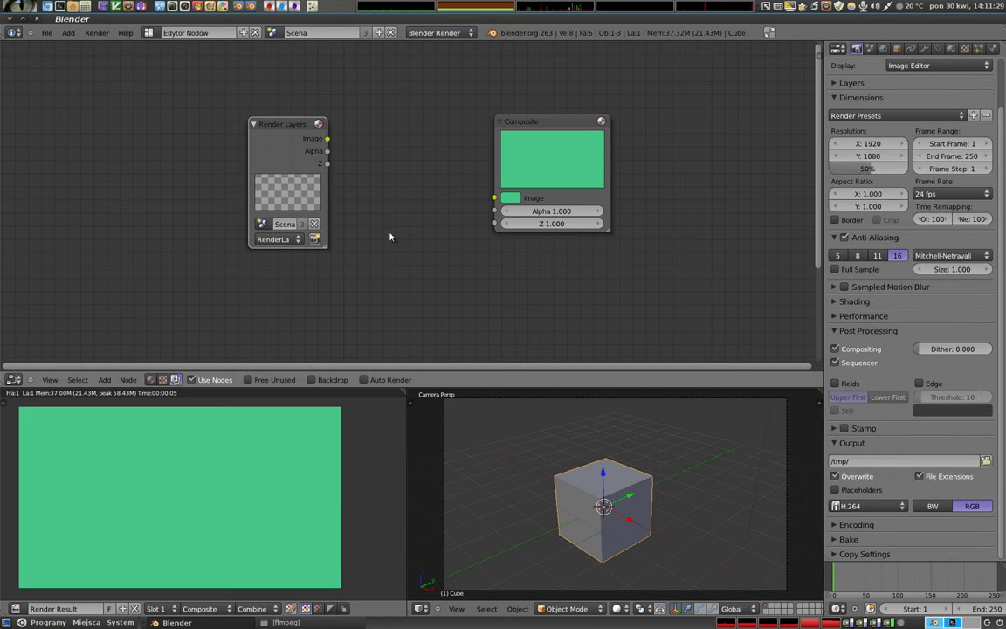
# Keep RenderLayer as the node's layer, link its Image to Composite Image, and render with F12.
pyautogui.moveTo(326, 252); pyautogui.dragTo(374, 255)
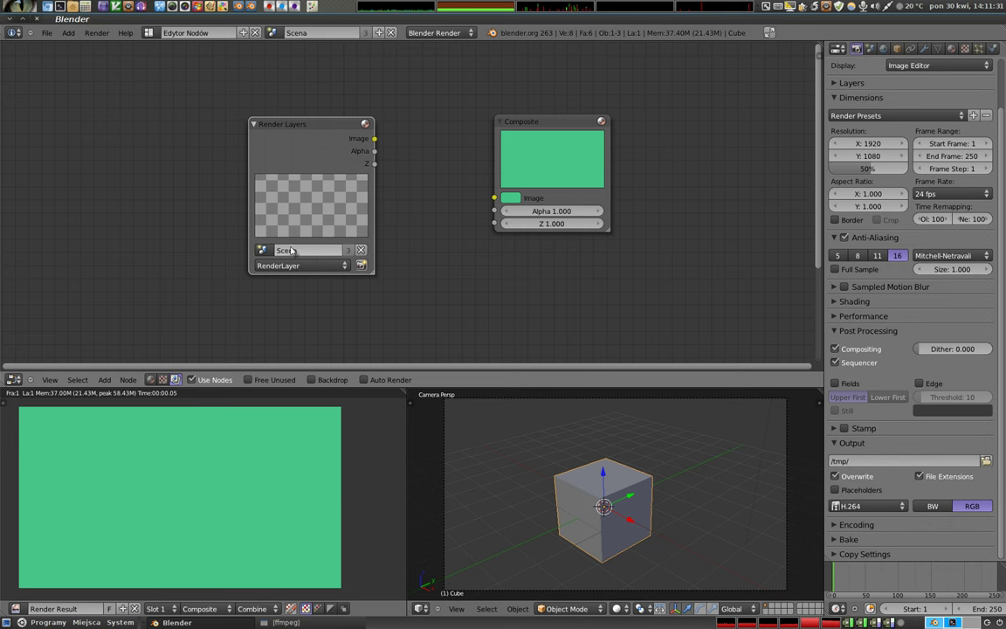
pyautogui.click(294, 266)
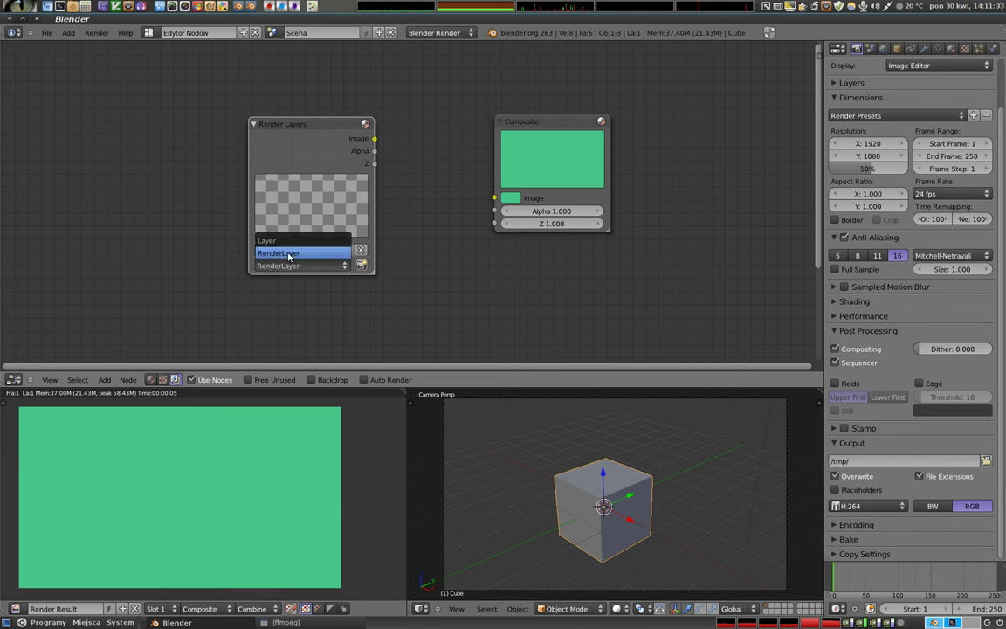
pyautogui.click(278, 253)
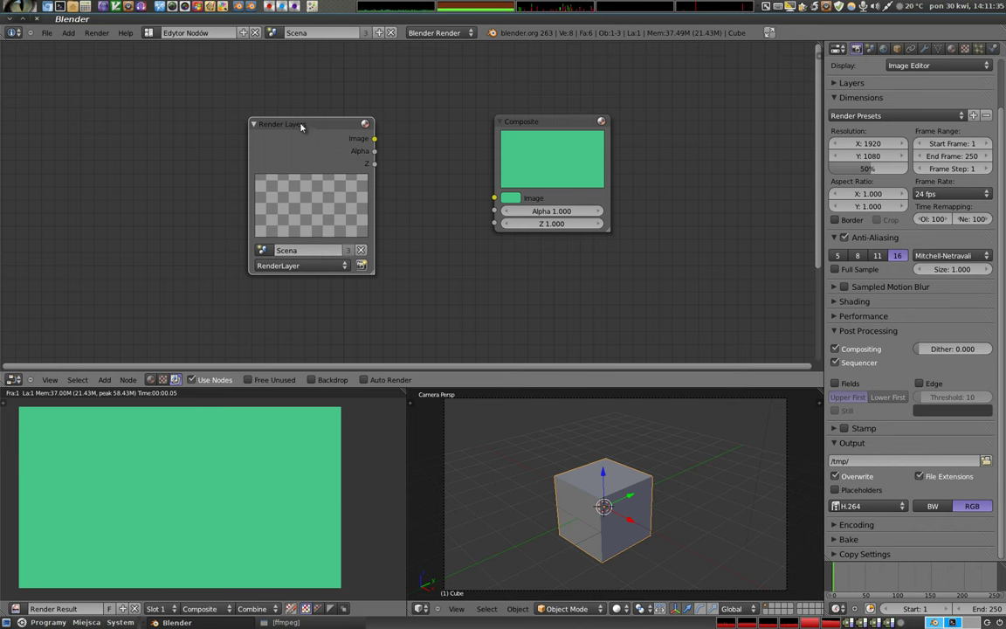
pyautogui.moveTo(301, 127); pyautogui.dragTo(275, 123)
pyautogui.moveTo(349, 135); pyautogui.dragTo(494, 199)
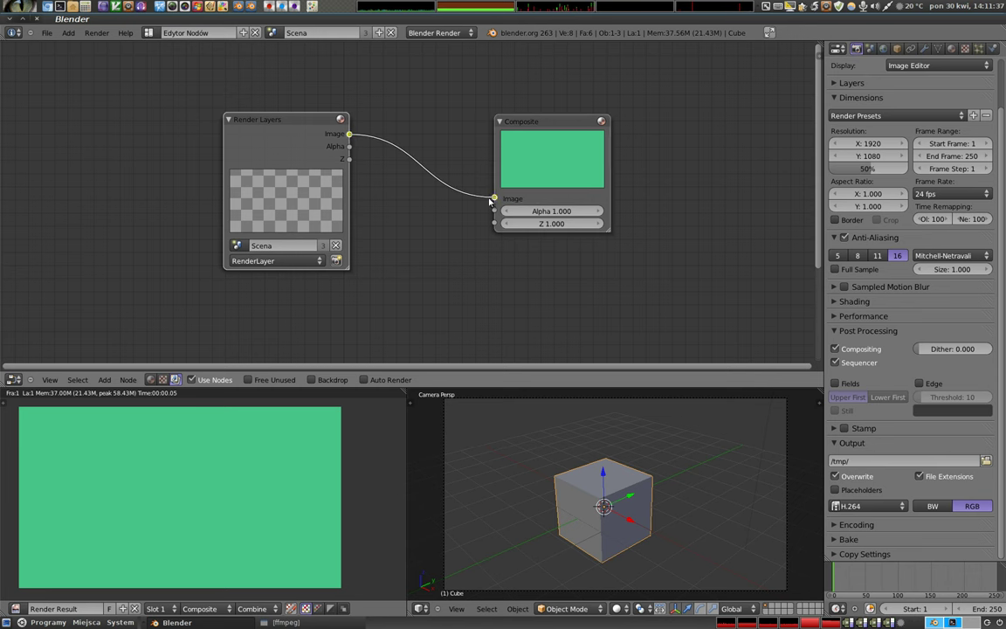
pyautogui.press('F12')
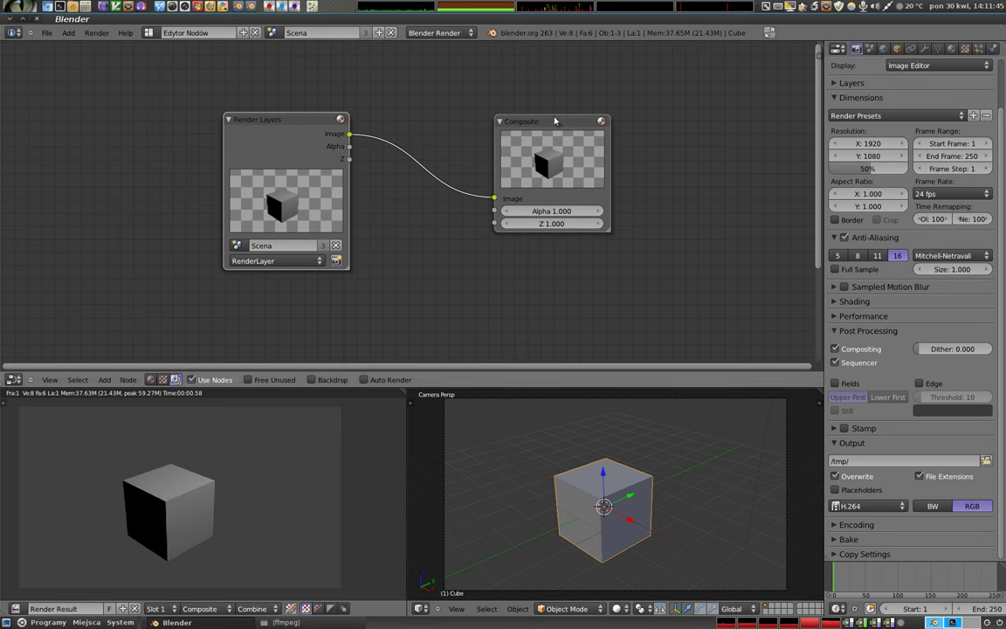
# Rewire the Composite Image input from Render Layers Image to Alpha, then to Z.
pyautogui.moveTo(554, 120); pyautogui.dragTo(569, 115)
pyautogui.moveTo(285, 122); pyautogui.dragTo(279, 122)
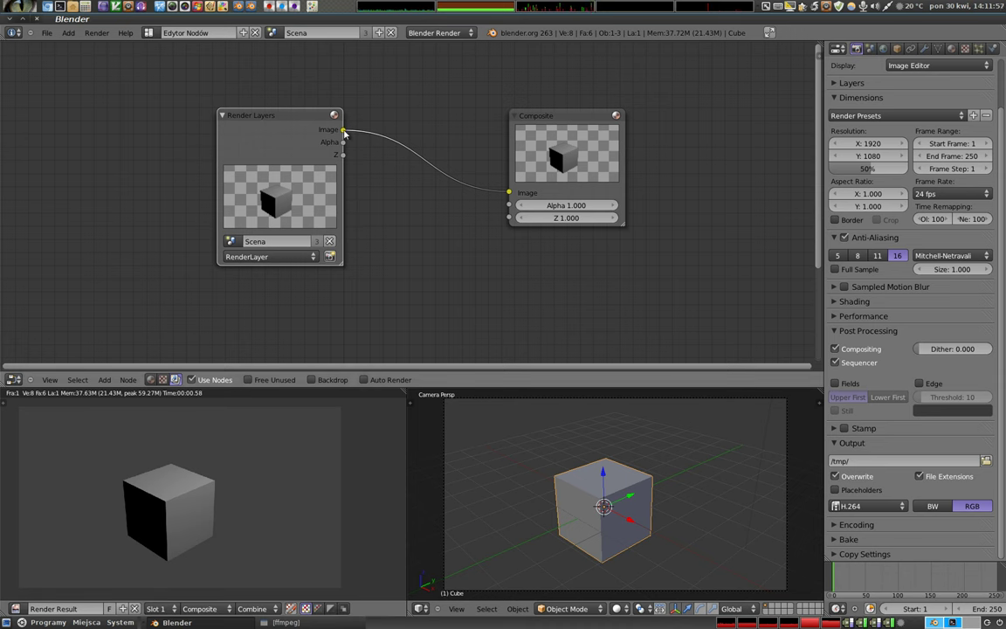
pyautogui.moveTo(509, 192); pyautogui.dragTo(476, 196)
pyautogui.moveTo(343, 142); pyautogui.dragTo(509, 192)
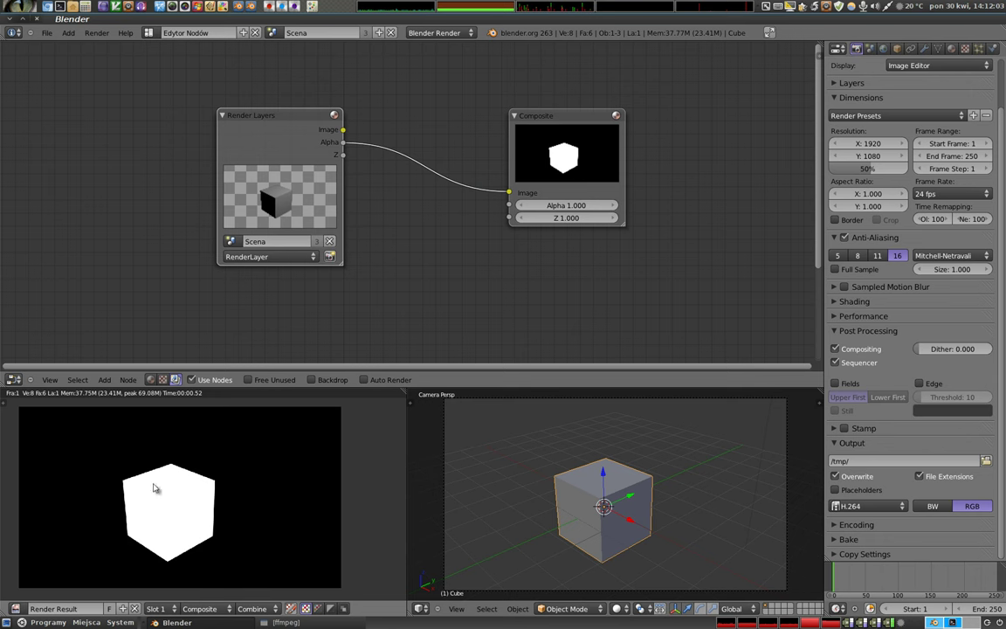
pyautogui.moveTo(342, 155); pyautogui.dragTo(509, 193)
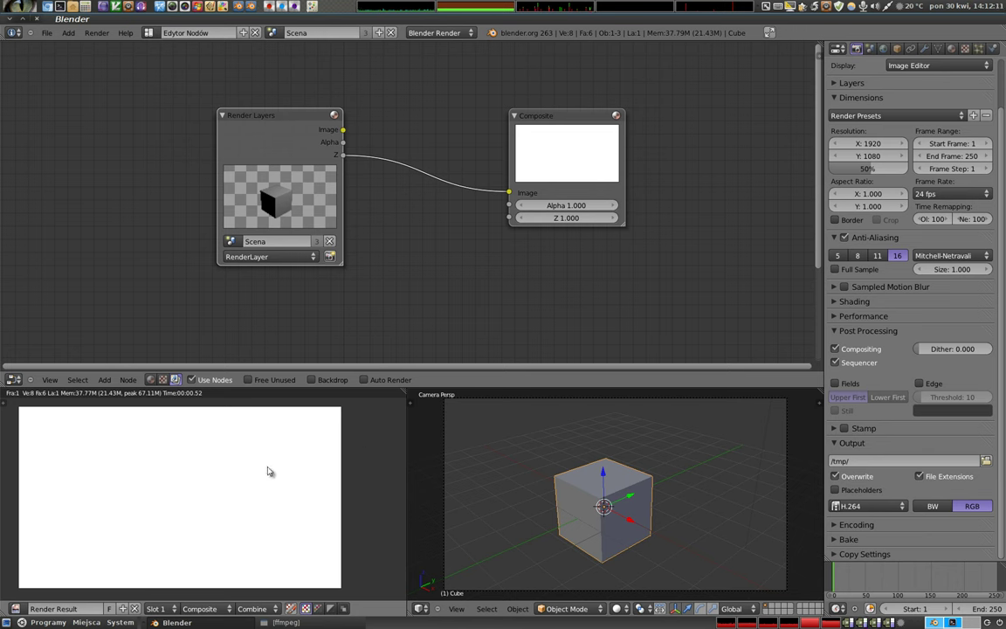
# Sample pixel values across the white Render Result to read the Z values.
pyautogui.moveTo(66, 443); pyautogui.dragTo(145, 494)
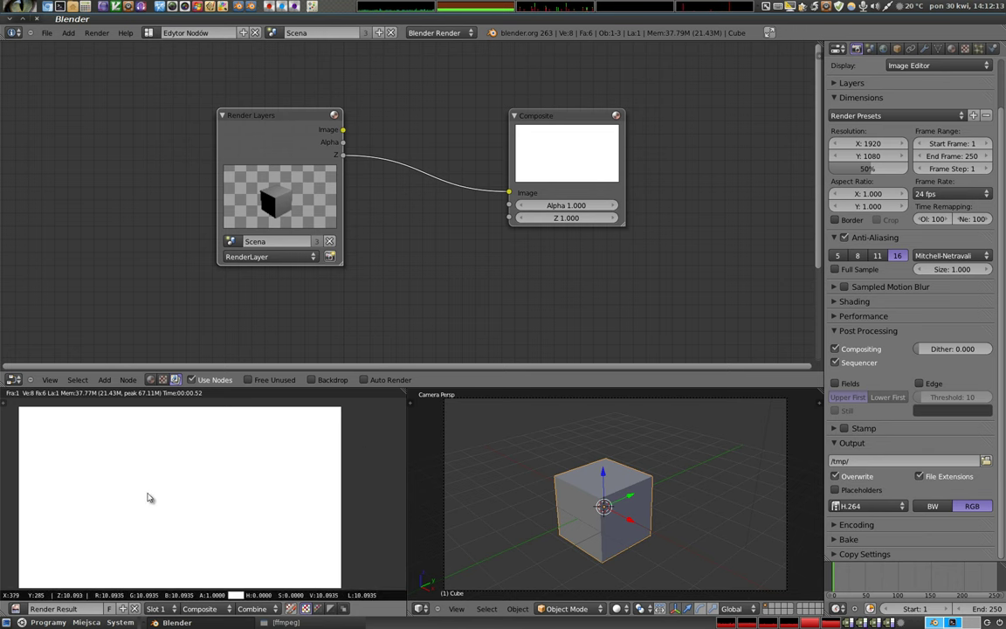
pyautogui.moveTo(145, 494); pyautogui.dragTo(211, 545)
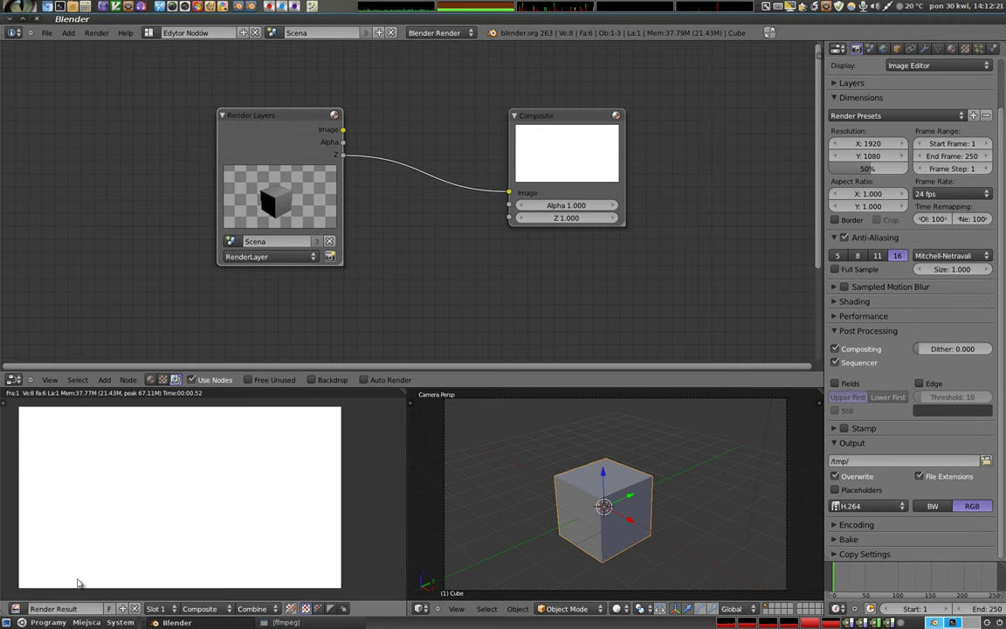
pyautogui.moveTo(315, 428)
pyautogui.mouseDown()
pyautogui.moveTo(330, 427)
pyautogui.moveTo(325, 439)
pyautogui.mouseUp()
pyautogui.moveTo(262, 428)
pyautogui.mouseDown()
pyautogui.moveTo(307, 445)
pyautogui.moveTo(172, 523)
pyautogui.moveTo(164, 485)
pyautogui.moveTo(197, 483)
pyautogui.moveTo(170, 520)
pyautogui.moveTo(144, 481)
pyautogui.moveTo(180, 499)
pyautogui.moveTo(169, 492)
pyautogui.moveTo(242, 491)
pyautogui.mouseUp()
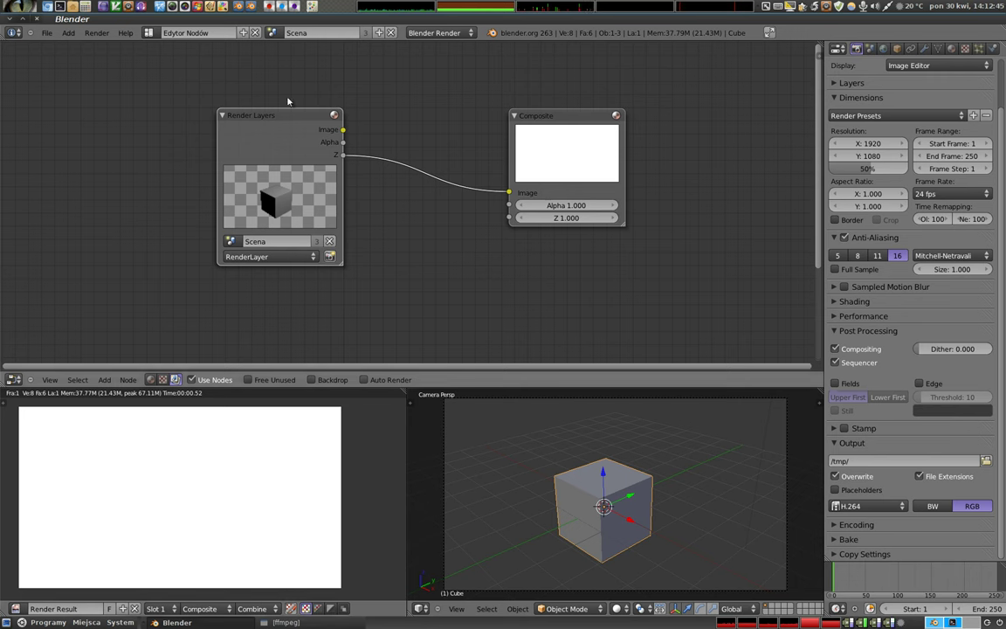
# Move Render Layers left and Composite right to make room for a new node.
pyautogui.moveTo(283, 117); pyautogui.dragTo(158, 97)
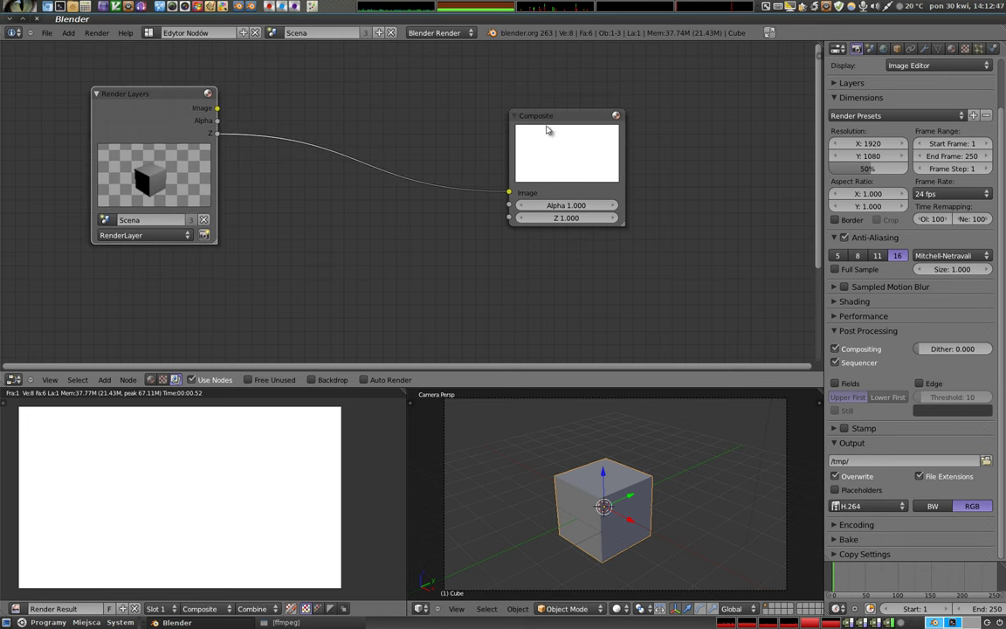
pyautogui.moveTo(580, 116); pyautogui.dragTo(682, 97)
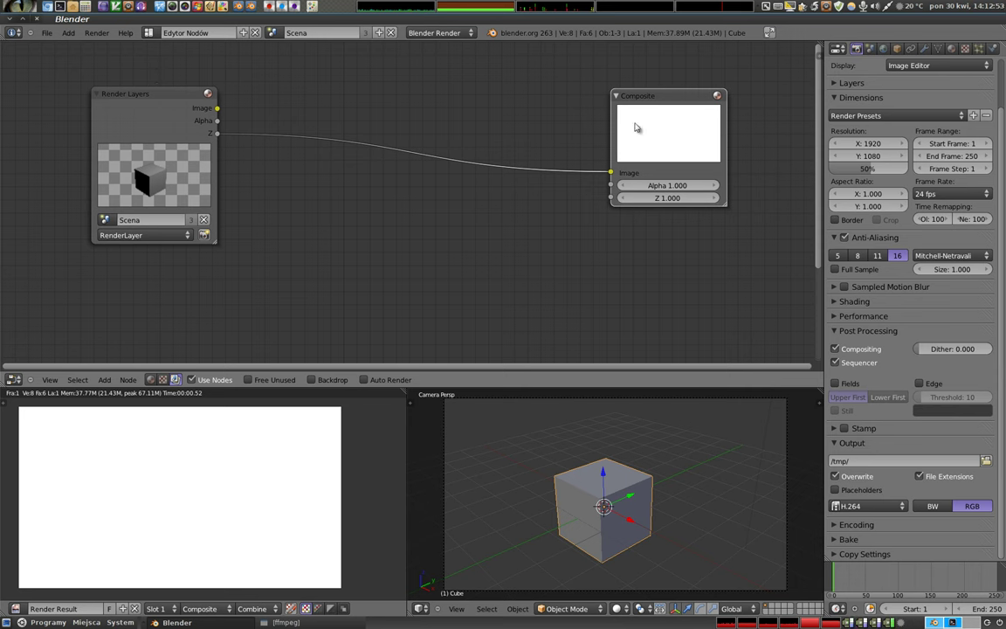
pyautogui.hotkey('shift', 'a')
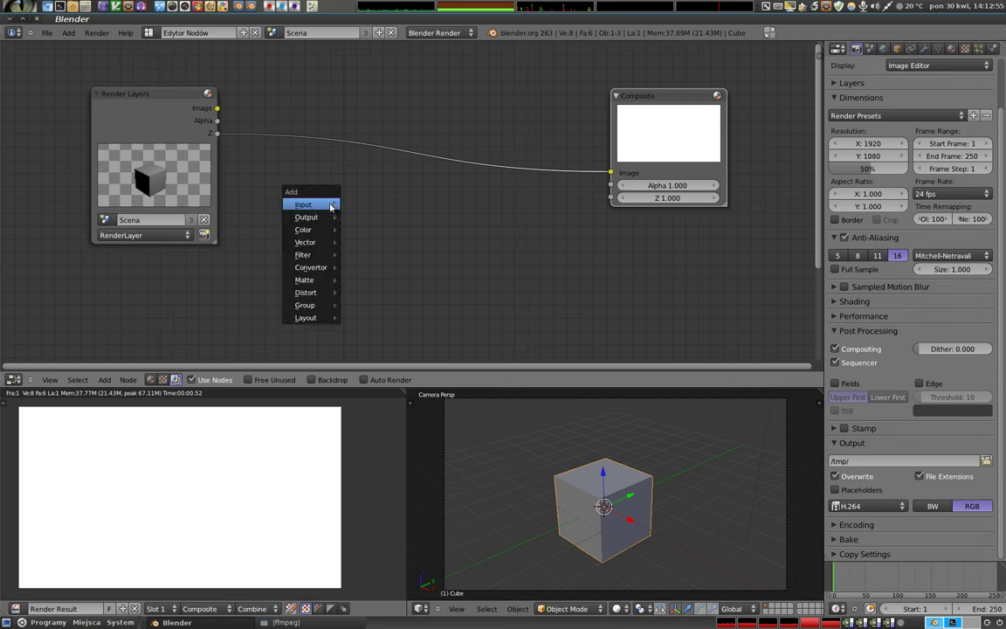
pyautogui.moveTo(305, 229)
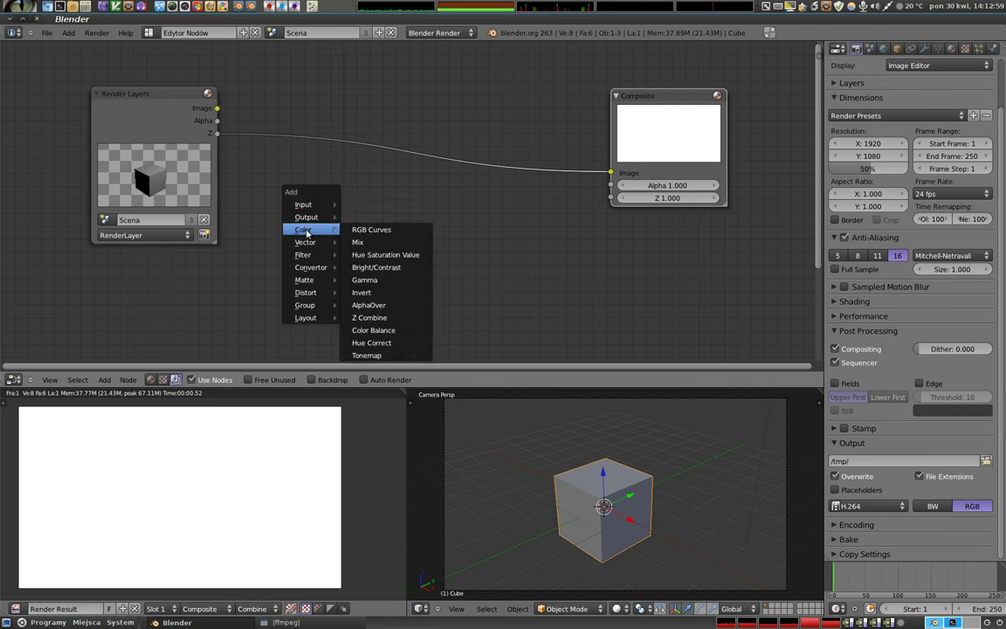
# Add a Bright/Contrast node and route Render Layers Image through it into Composite Image.
pyautogui.click(379, 267)
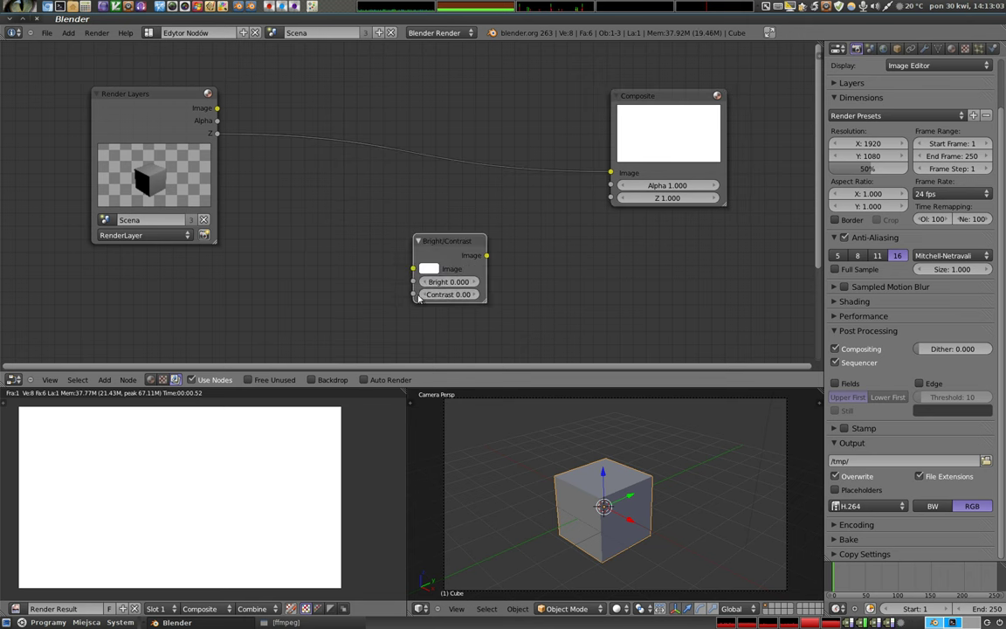
pyautogui.moveTo(456, 240); pyautogui.dragTo(371, 229)
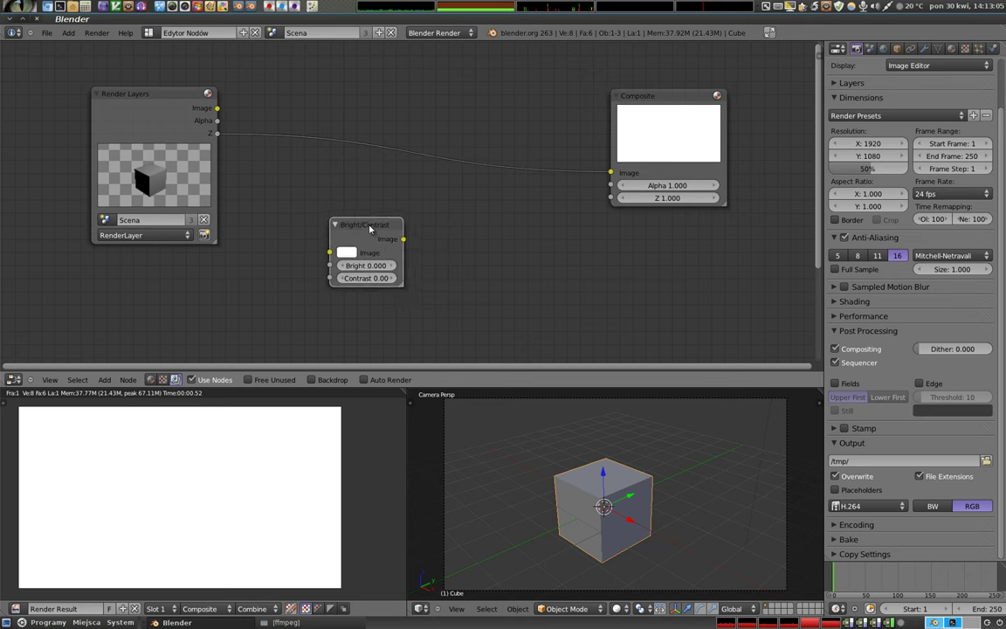
pyautogui.moveTo(216, 108); pyautogui.dragTo(610, 172)
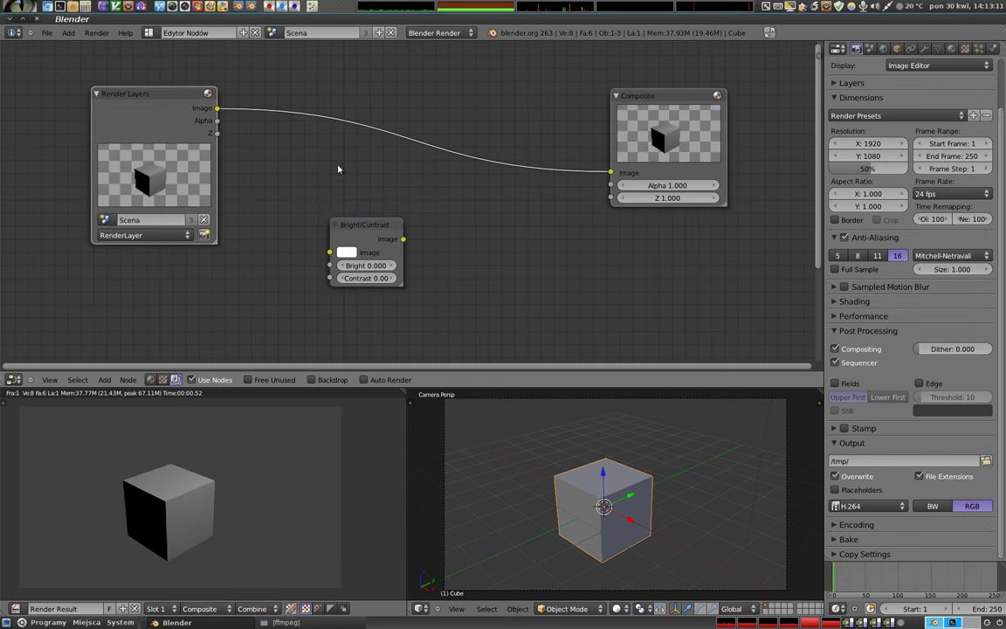
pyautogui.moveTo(216, 109); pyautogui.dragTo(330, 252)
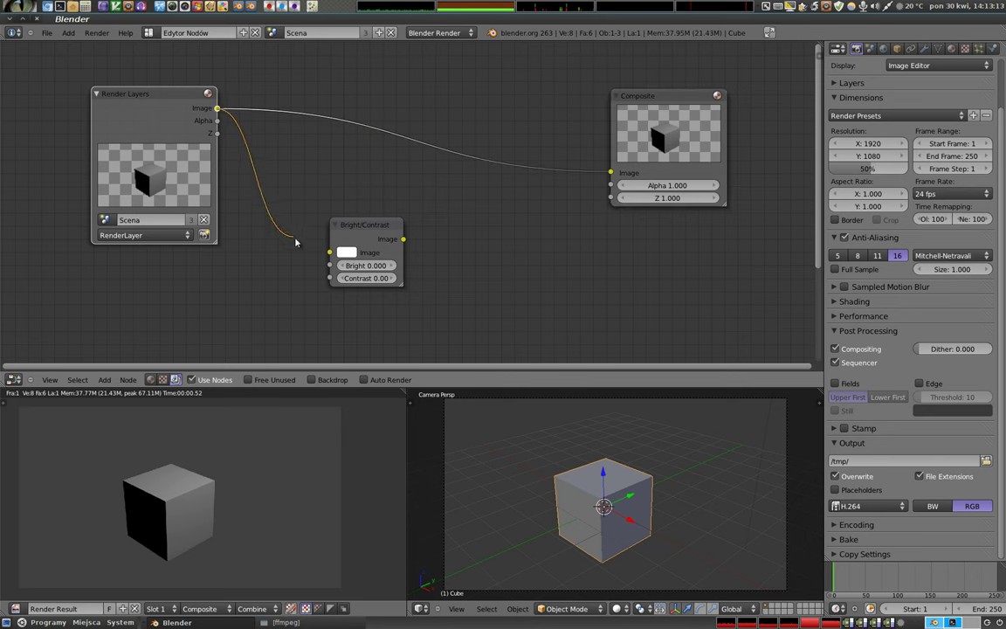
pyautogui.moveTo(403, 238); pyautogui.dragTo(611, 174)
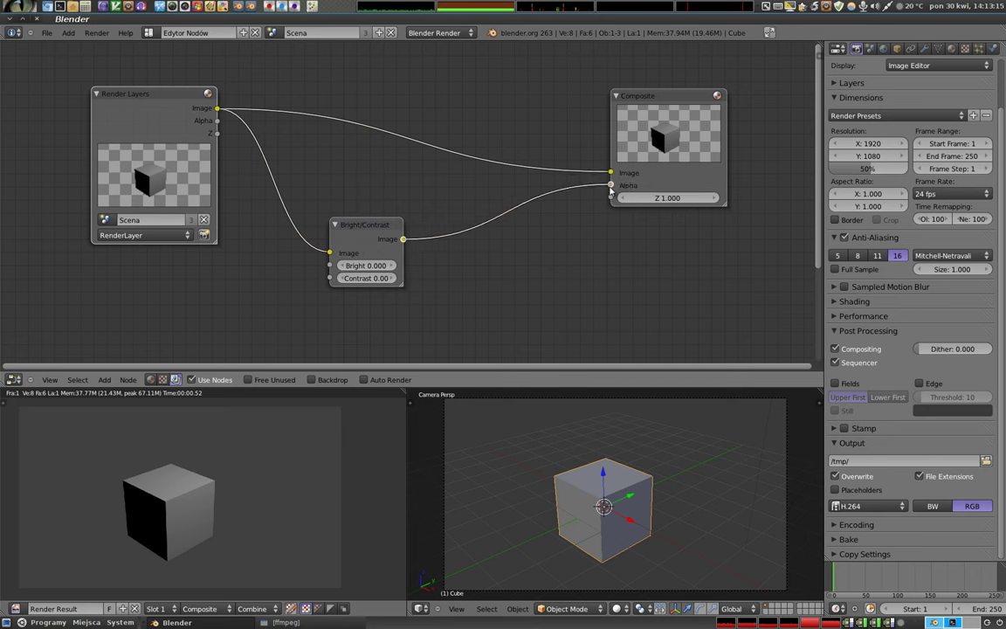
pyautogui.moveTo(355, 232)
pyautogui.mouseDown()
pyautogui.moveTo(403, 159)
pyautogui.moveTo(387, 234)
pyautogui.mouseUp()
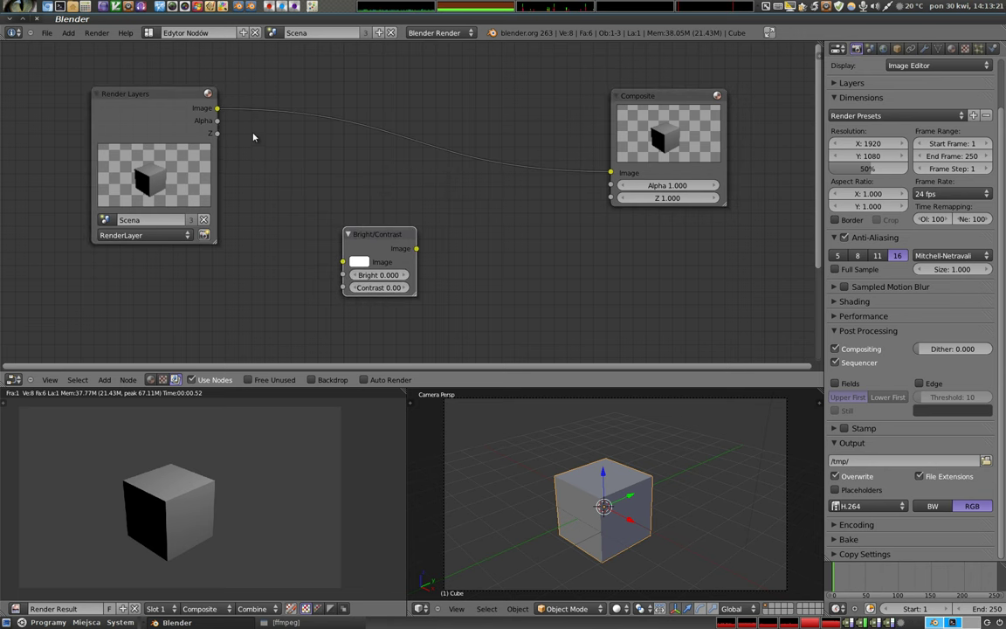
pyautogui.moveTo(387, 237)
pyautogui.mouseDown()
pyautogui.moveTo(397, 236)
pyautogui.moveTo(396, 128)
pyautogui.moveTo(414, 121)
pyautogui.mouseUp()
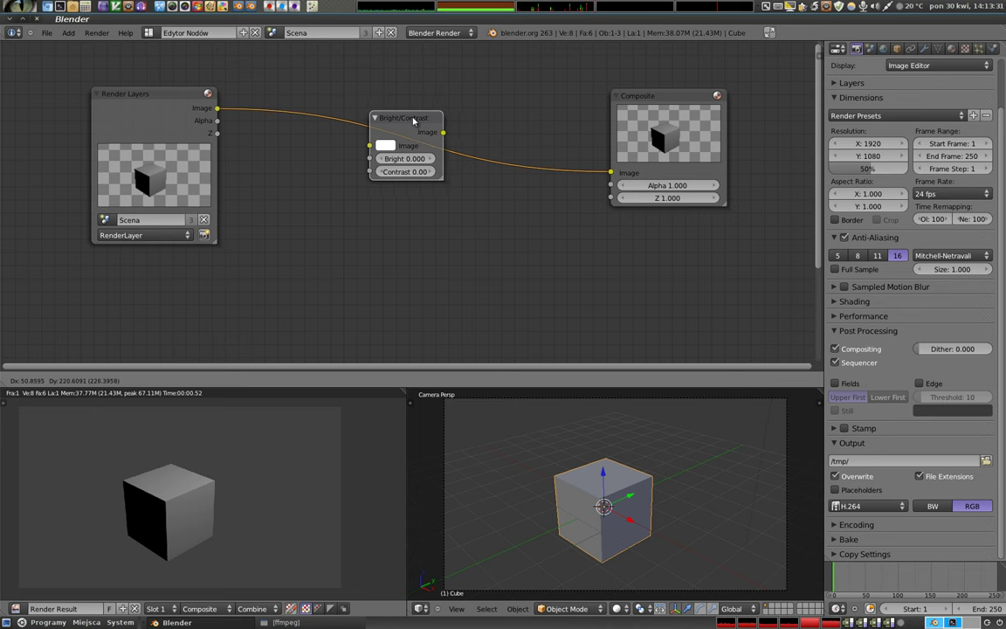
# Insert Bright/Contrast into the Composite link, test a duplicate there, delete it, and reconnect to Composite.
pyautogui.moveTo(414, 120); pyautogui.dragTo(414, 120)
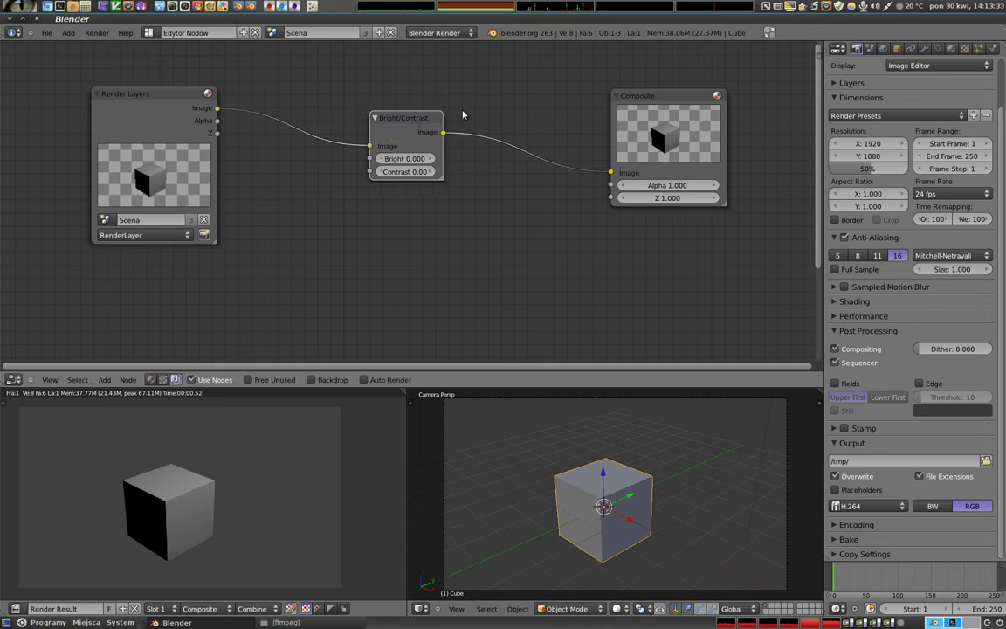
pyautogui.moveTo(407, 121)
pyautogui.mouseDown()
pyautogui.moveTo(306, 107)
pyautogui.moveTo(317, 108)
pyautogui.mouseUp()
pyautogui.hotkey('shift', 'd')
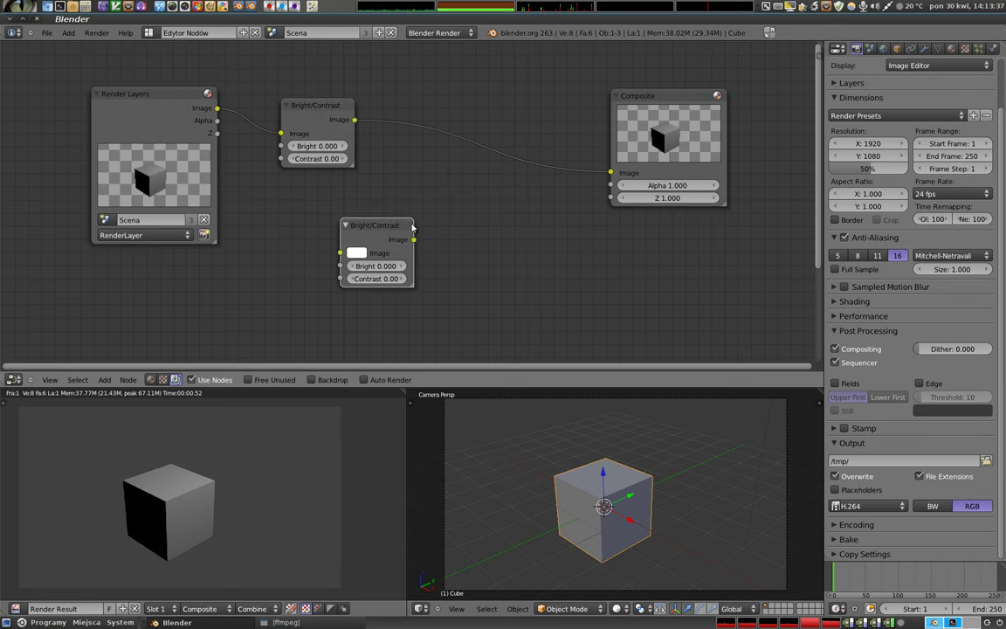
pyautogui.moveTo(373, 228); pyautogui.dragTo(476, 129)
pyautogui.click(476, 129)
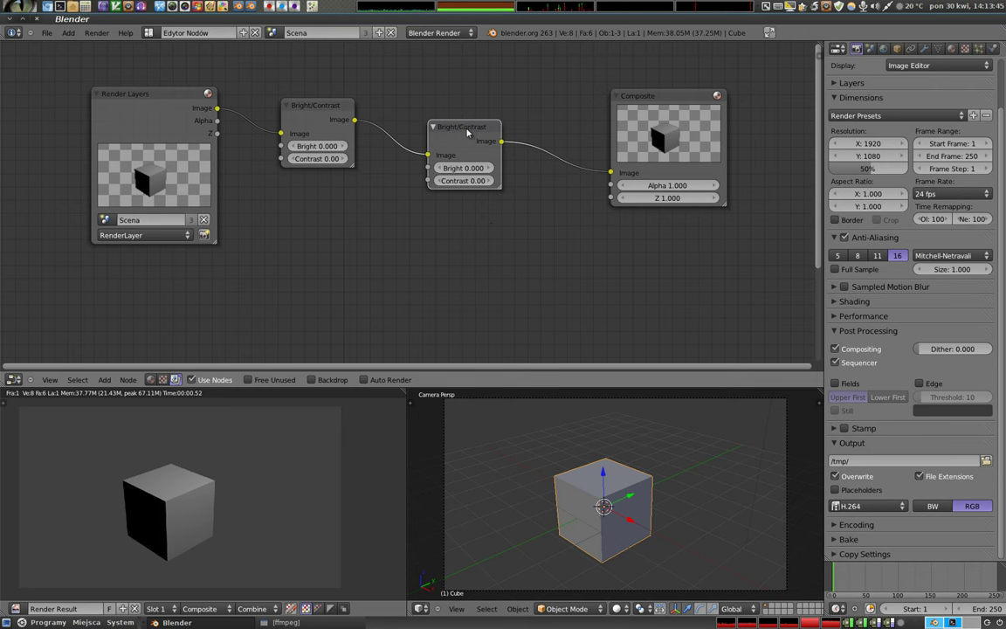
pyautogui.moveTo(465, 129); pyautogui.dragTo(478, 123)
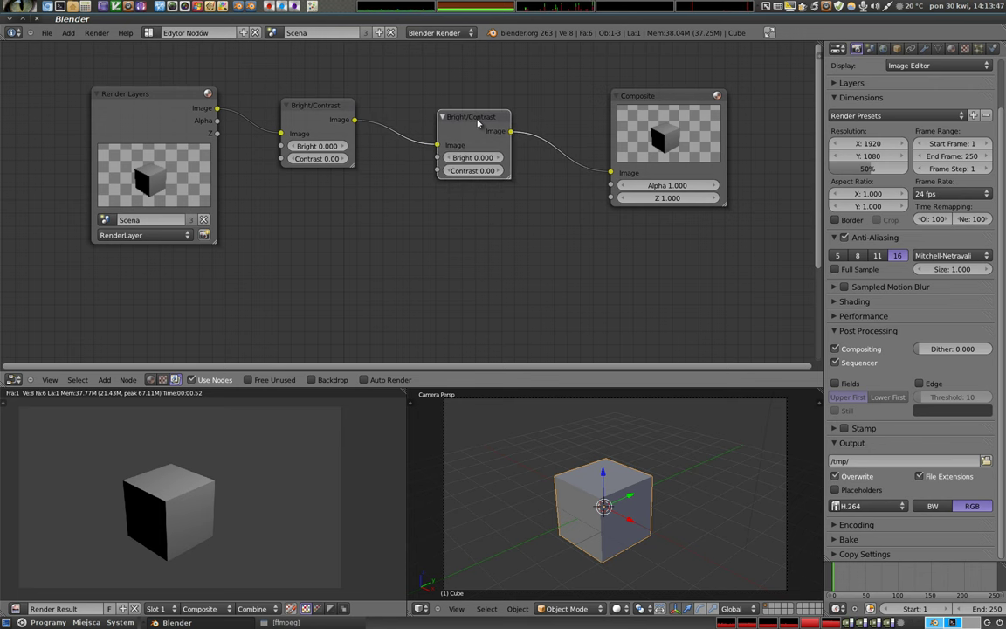
pyautogui.press('x')
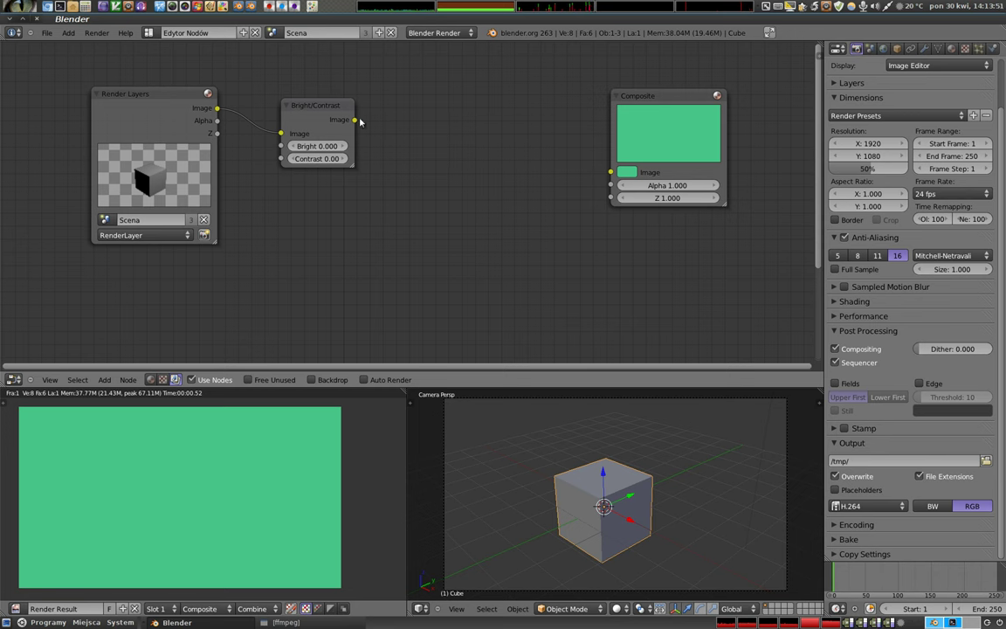
pyautogui.moveTo(354, 120); pyautogui.dragTo(610, 172)
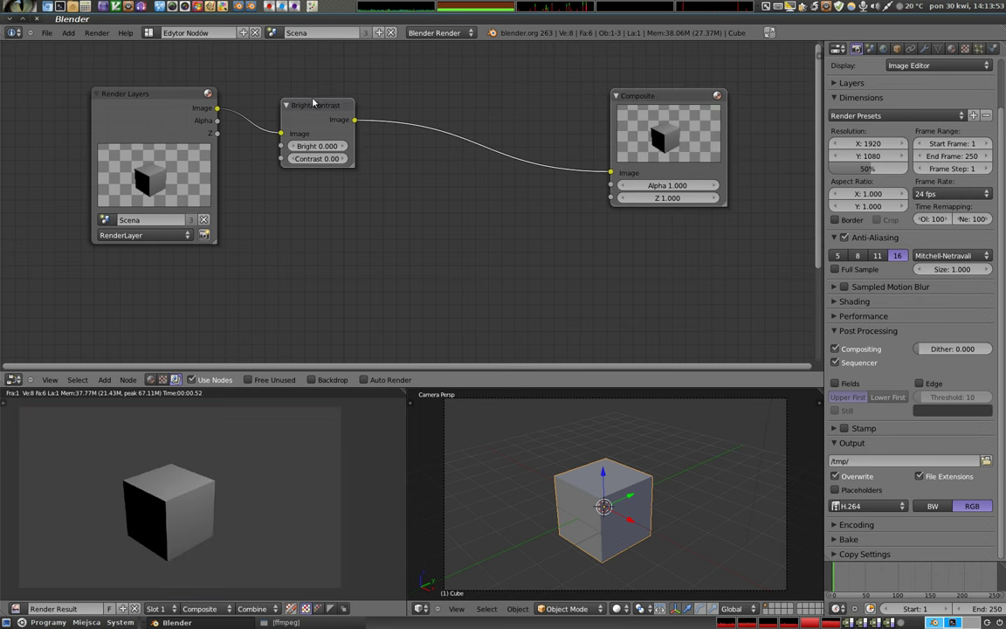
# Duplicate Bright/Contrast and Composite again, then remove the copies, leaving a single Bright/Contrast node.
pyautogui.hotkey('shift', 'd')
pyautogui.click(645, 237)
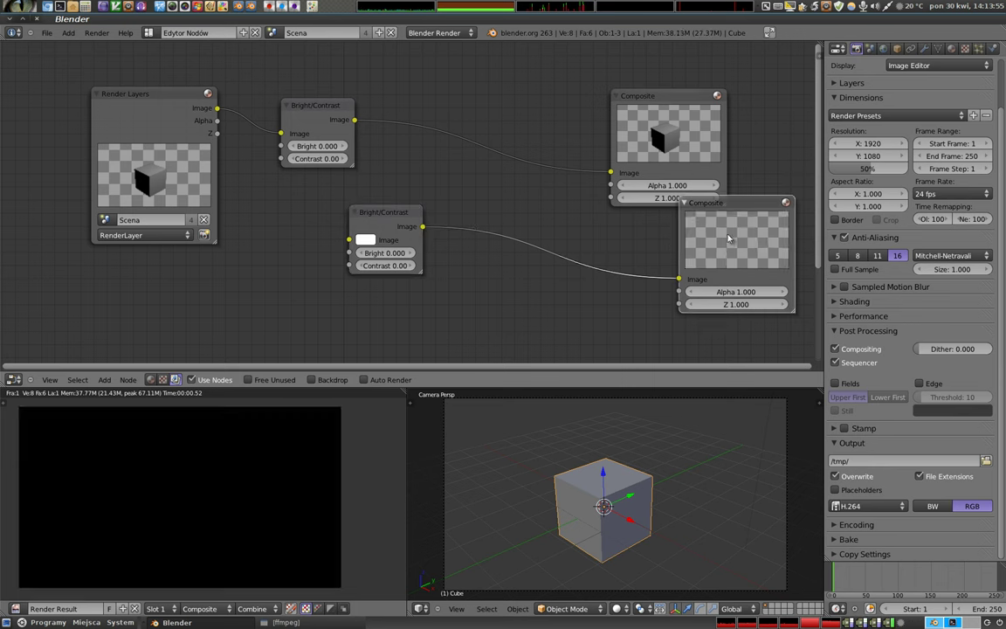
pyautogui.press('Delete')
pyautogui.moveTo(385, 212)
pyautogui.mouseDown()
pyautogui.moveTo(466, 136)
pyautogui.moveTo(434, 116)
pyautogui.mouseUp()
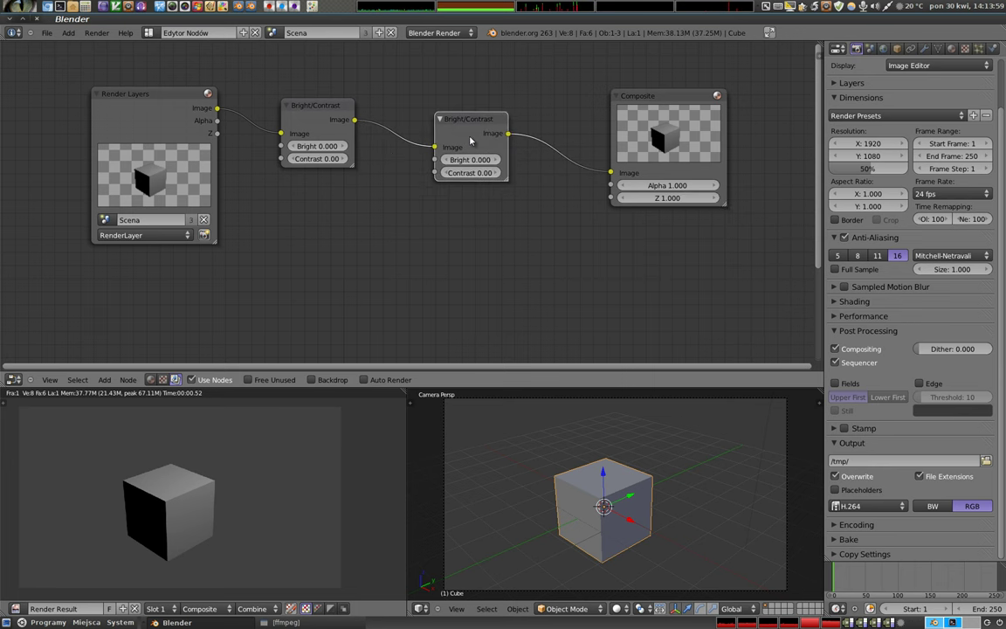
pyautogui.hotkey('ctrl', 'x')
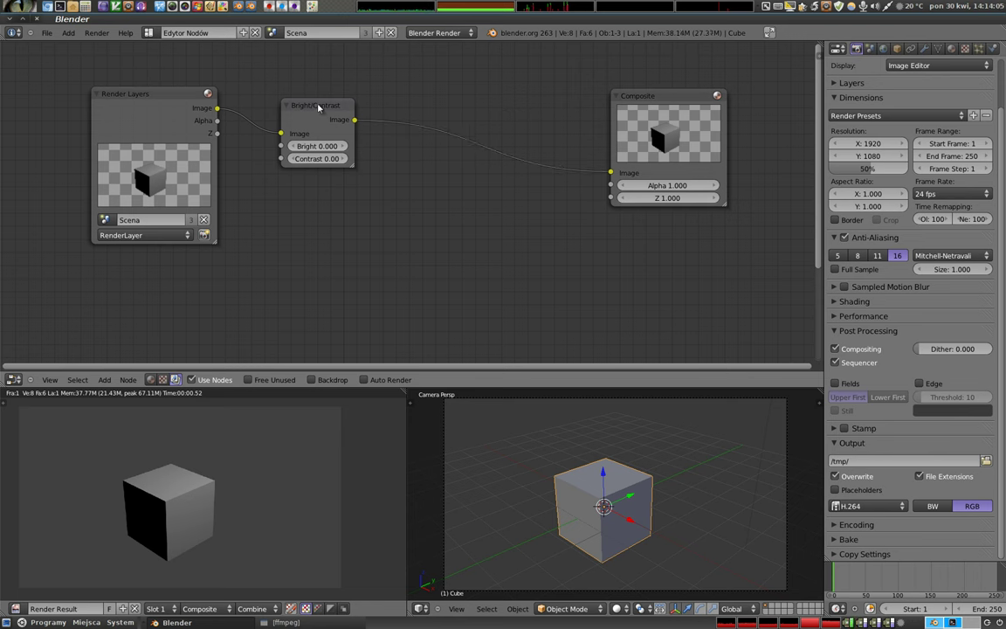
pyautogui.moveTo(320, 109); pyautogui.dragTo(354, 105)
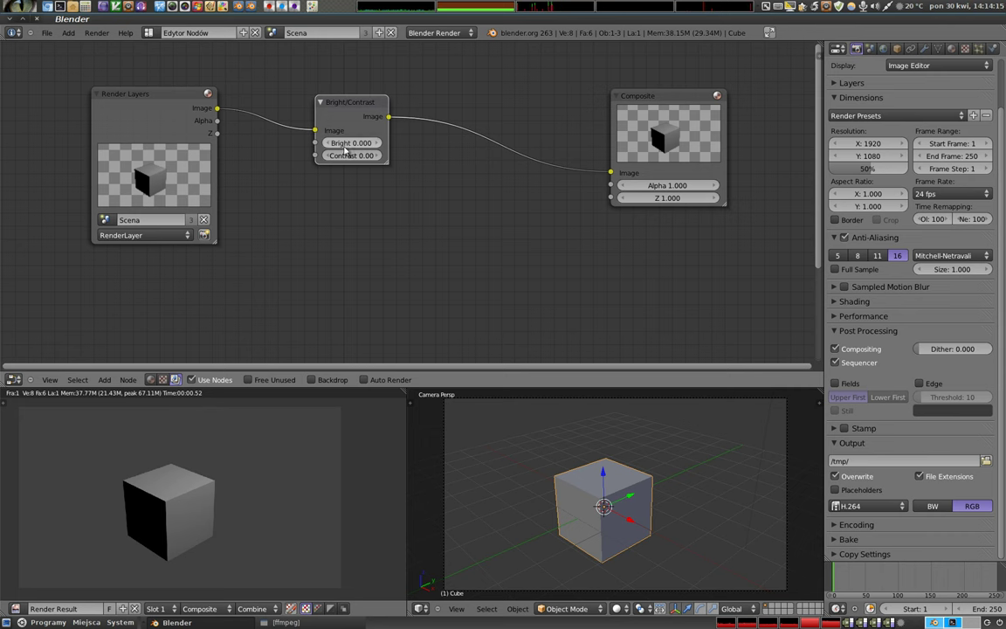
# Widen Bright/Contrast, detach it with Alt+D, and drag it back onto the Render Layers–Composite link.
pyautogui.moveTo(386, 167); pyautogui.dragTo(400, 166)
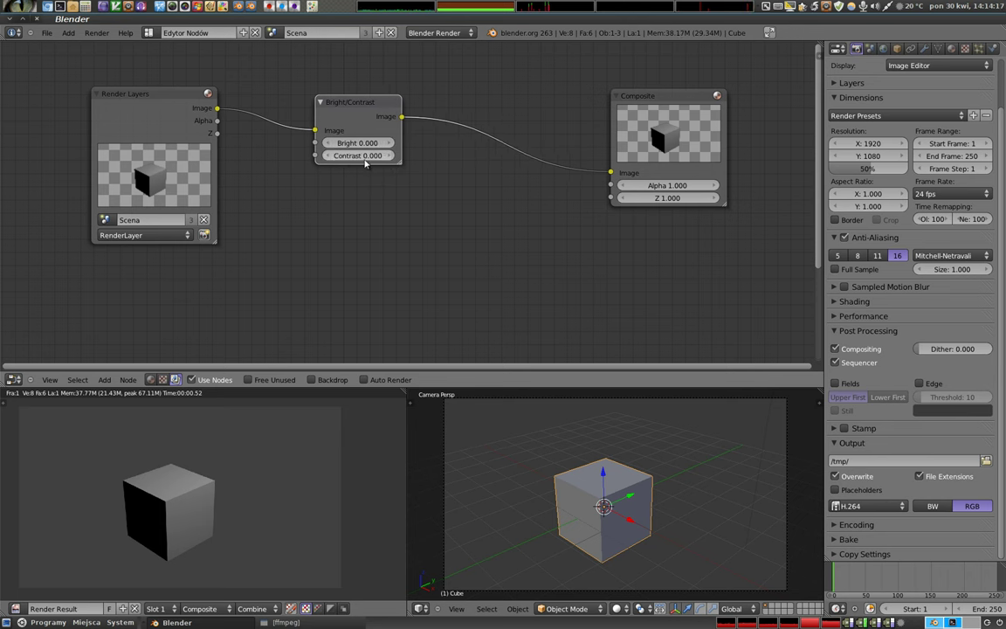
pyautogui.moveTo(357, 103); pyautogui.dragTo(344, 96)
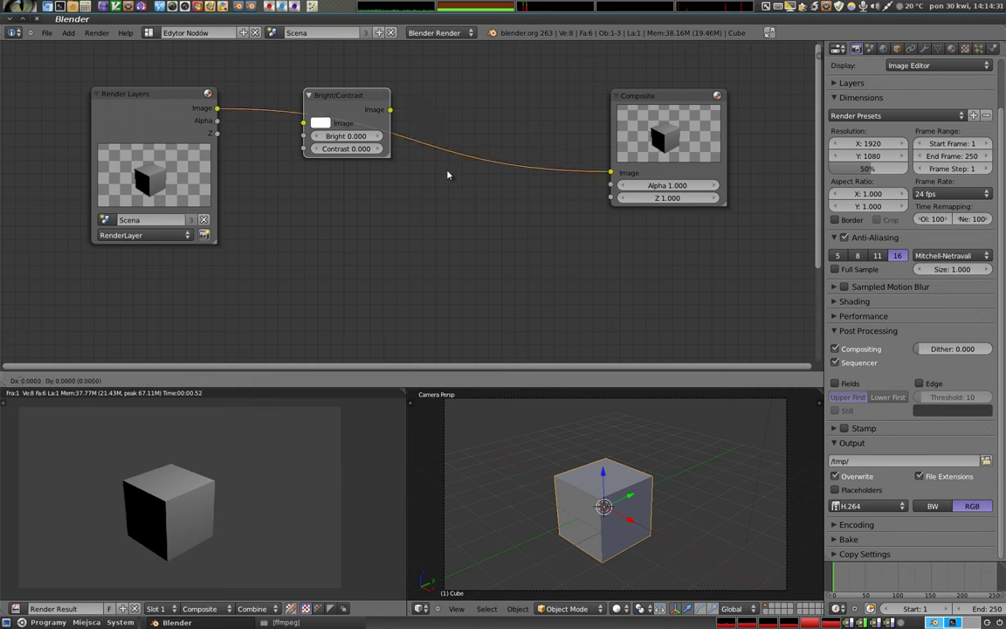
pyautogui.hotkey('alt', 'd')
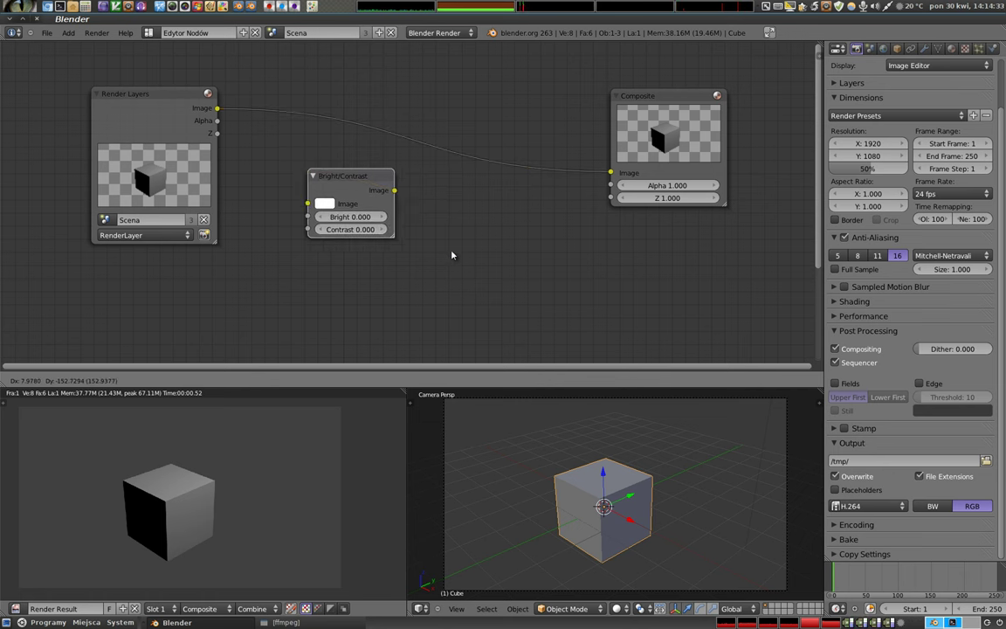
pyautogui.click(460, 253)
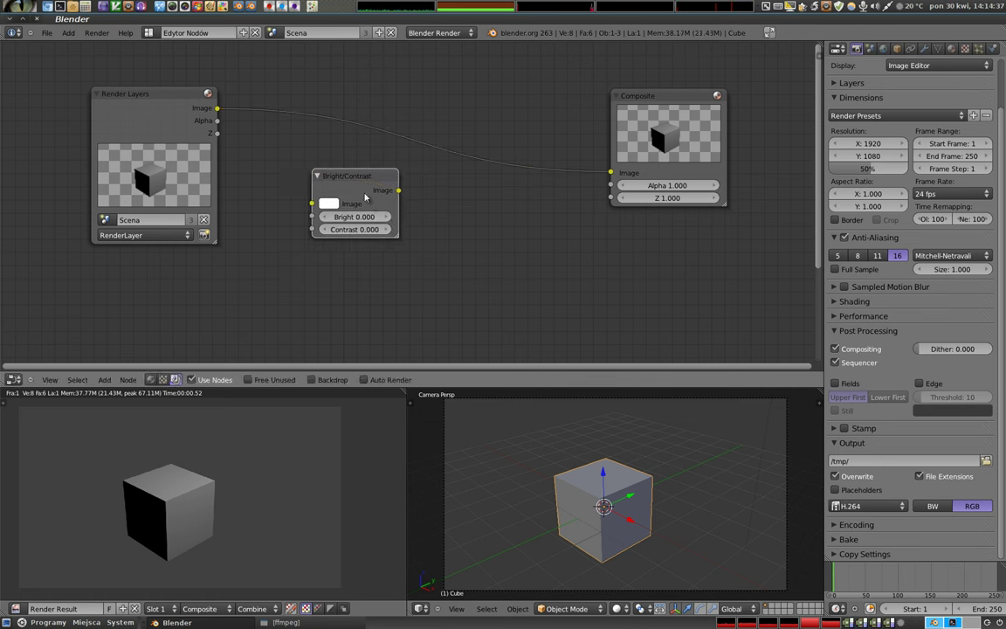
pyautogui.moveTo(358, 184); pyautogui.dragTo(405, 191)
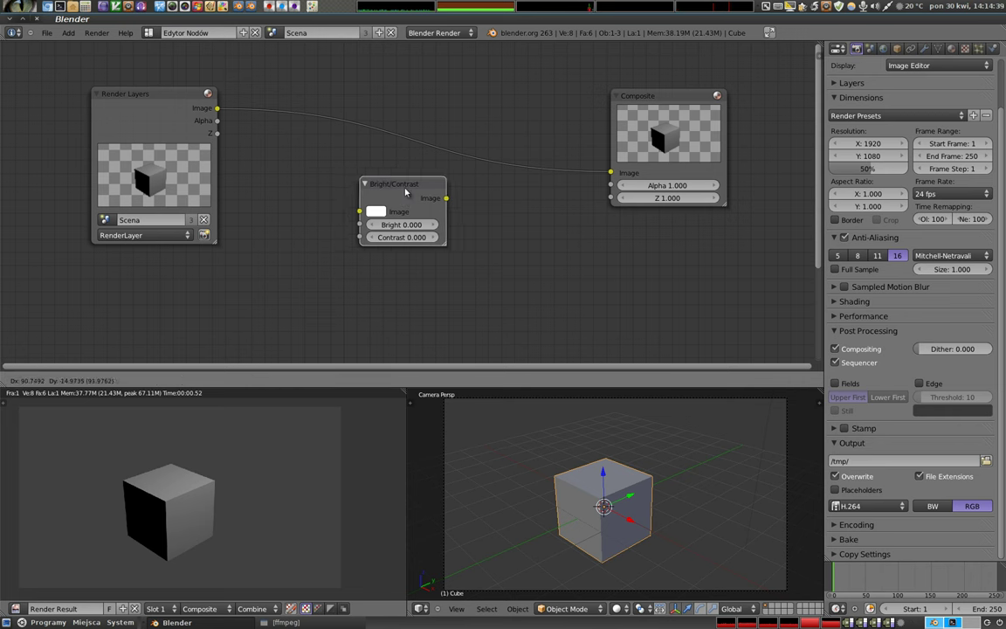
pyautogui.click(403, 193)
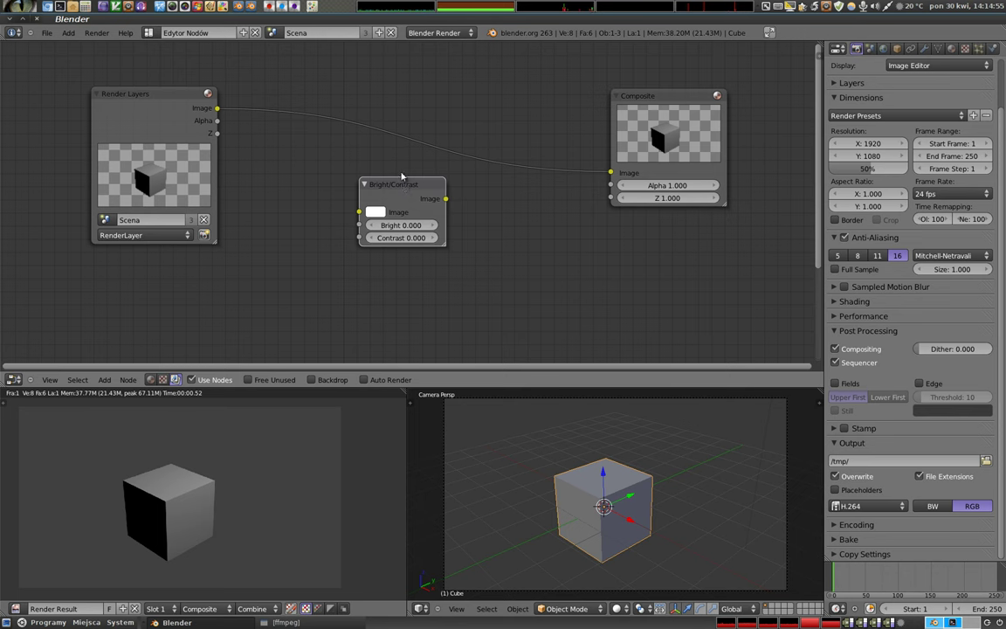
pyautogui.moveTo(403, 186); pyautogui.dragTo(397, 121)
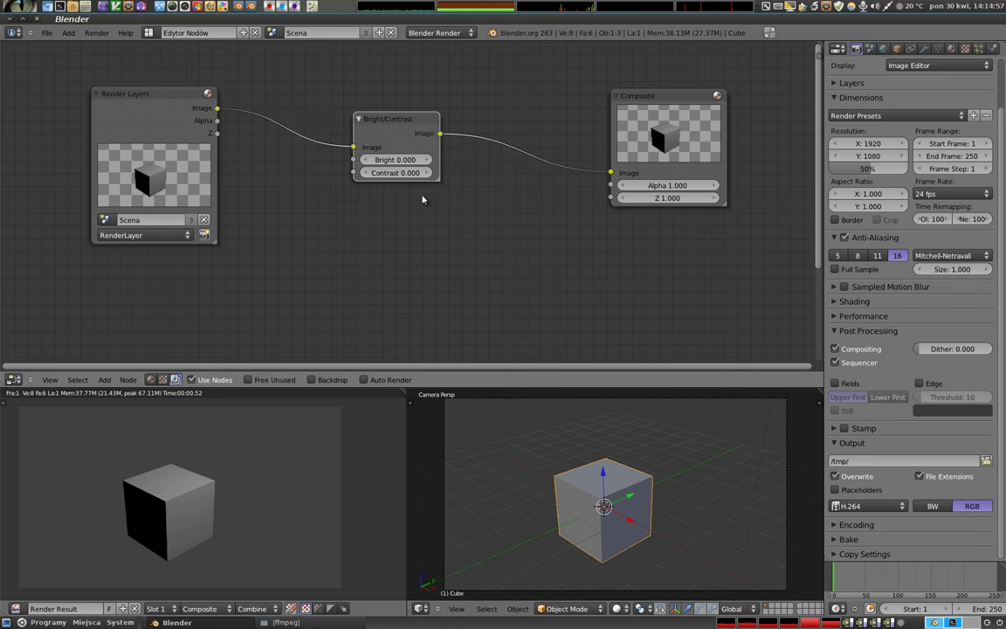
# Set the Bright/Contrast node's Bright to 0.5 and render the scene.
pyautogui.click(396, 160)
pyautogui.write('0.5')
pyautogui.press('Return')
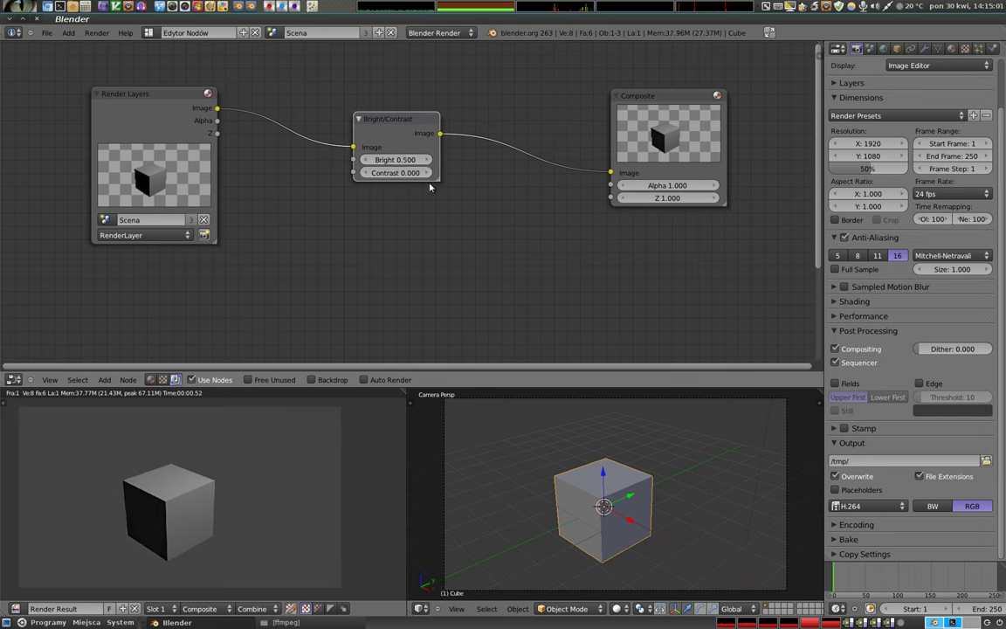
pyautogui.press('F12')
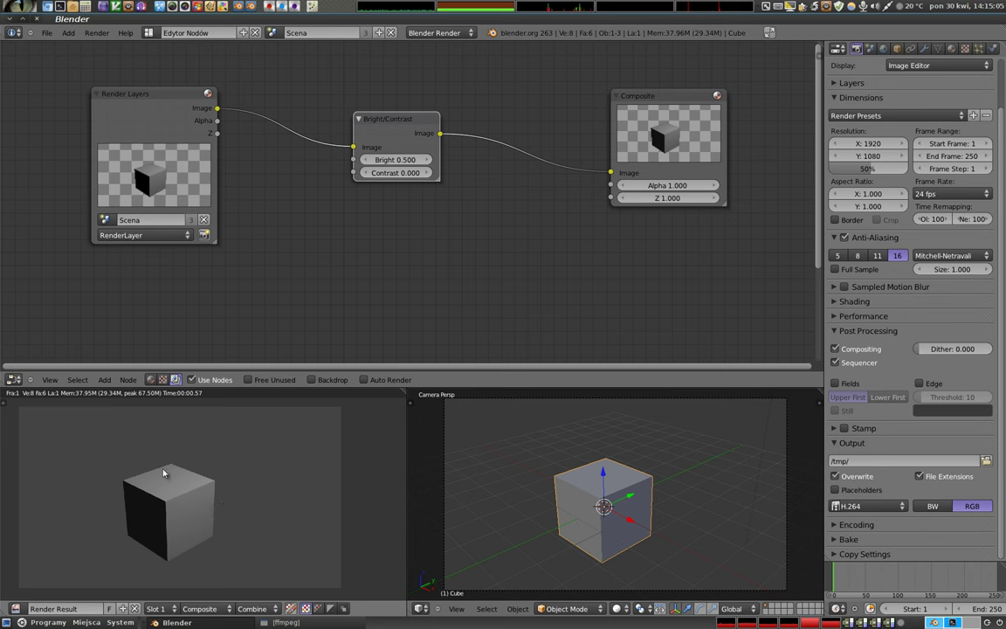
# Turn the 3D view into an image editor showing the Render Result.
pyautogui.click(420, 609)
pyautogui.click(443, 551)
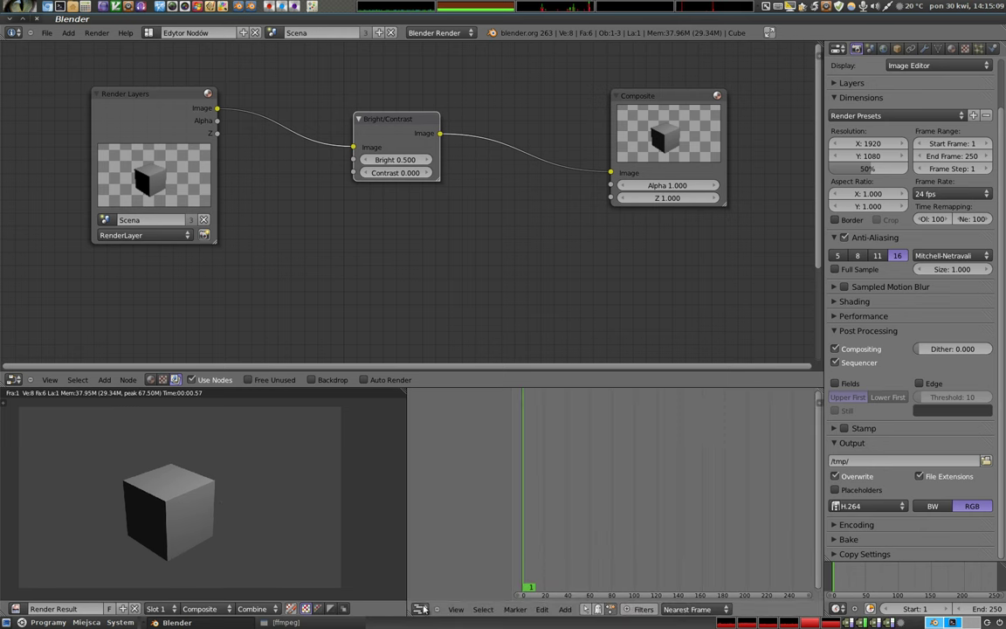
pyautogui.click(420, 609)
pyautogui.click(439, 529)
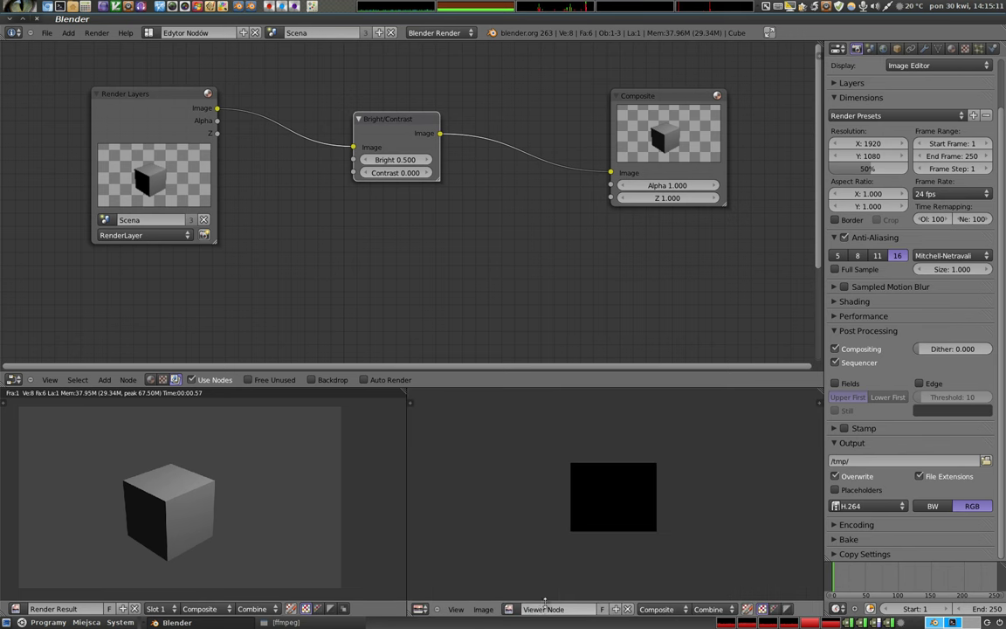
pyautogui.click(509, 609)
pyautogui.click(543, 477)
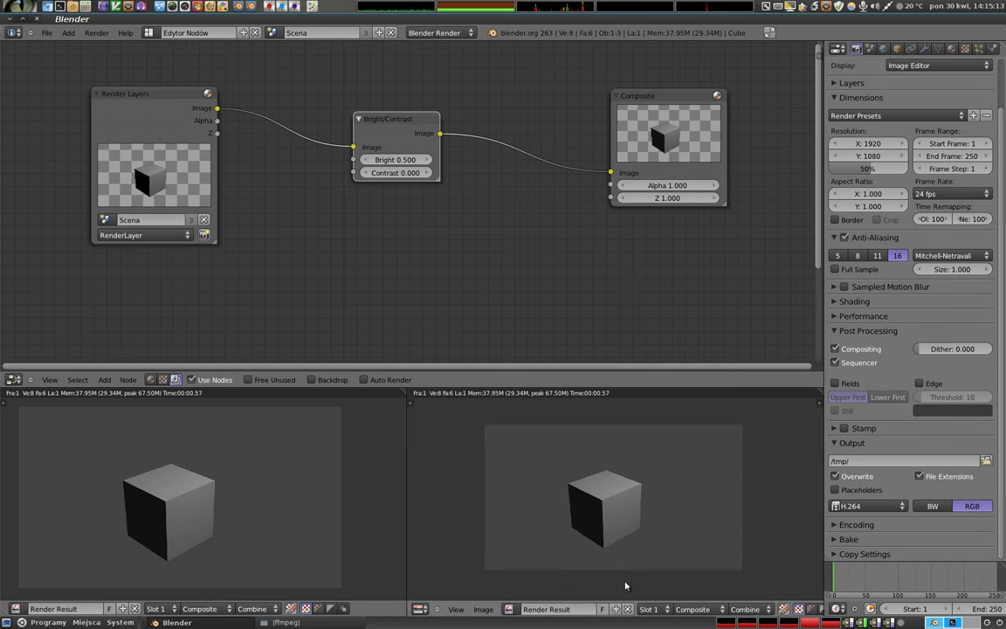
# Switch to render slot 2, reset Bright to 0, and render the cube again.
pyautogui.click(650, 609)
pyautogui.click(650, 583)
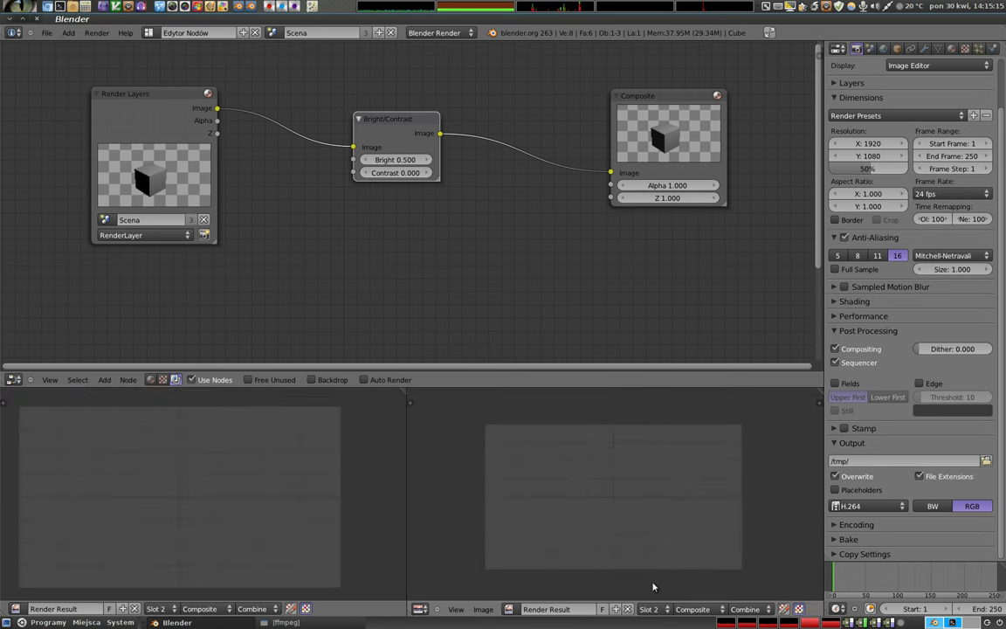
pyautogui.click(366, 160)
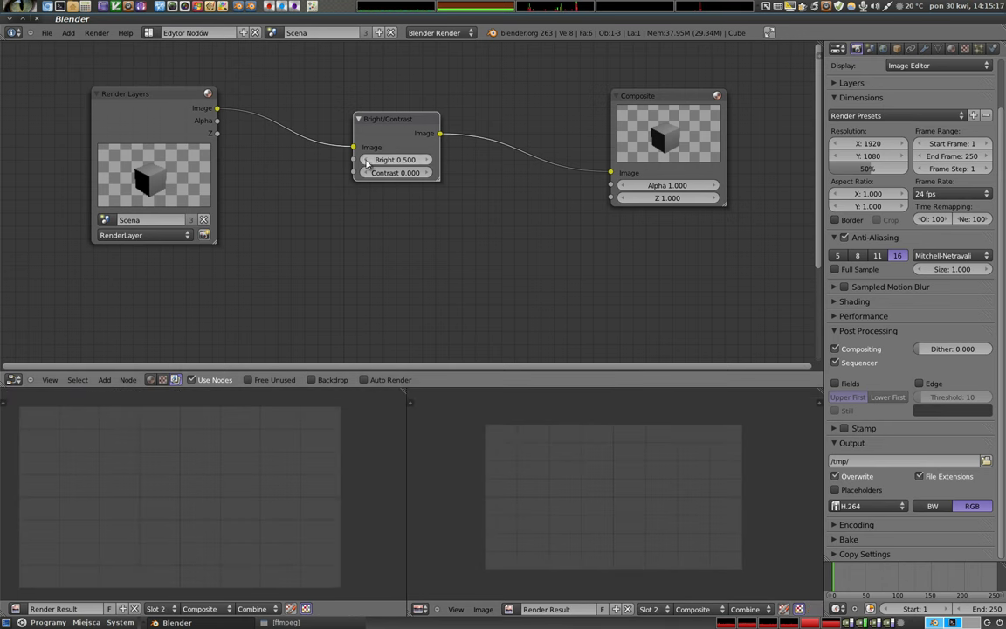
pyautogui.click(366, 160)
pyautogui.click(366, 160)
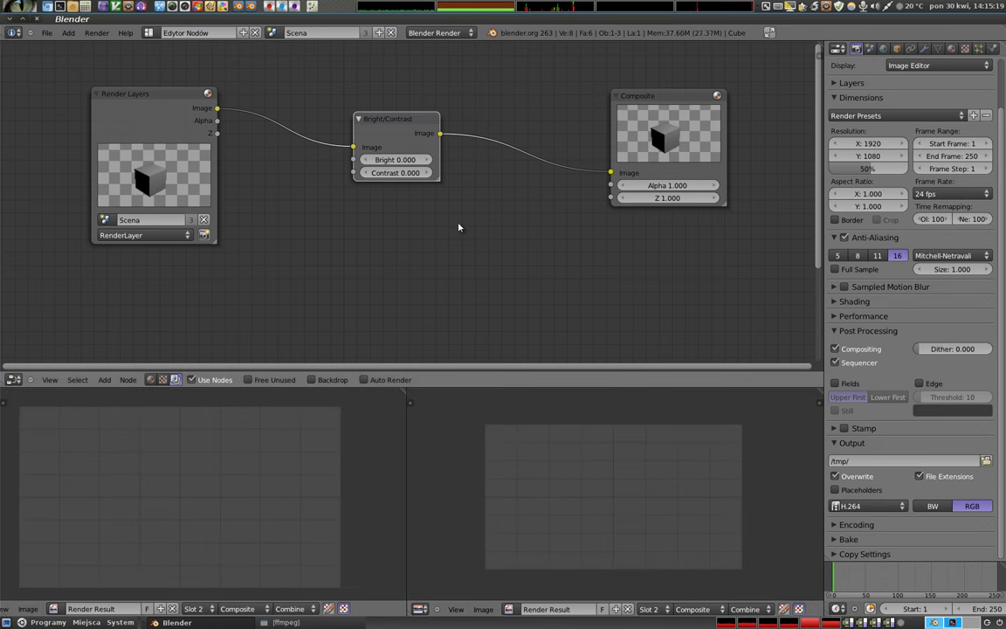
pyautogui.press('F12')
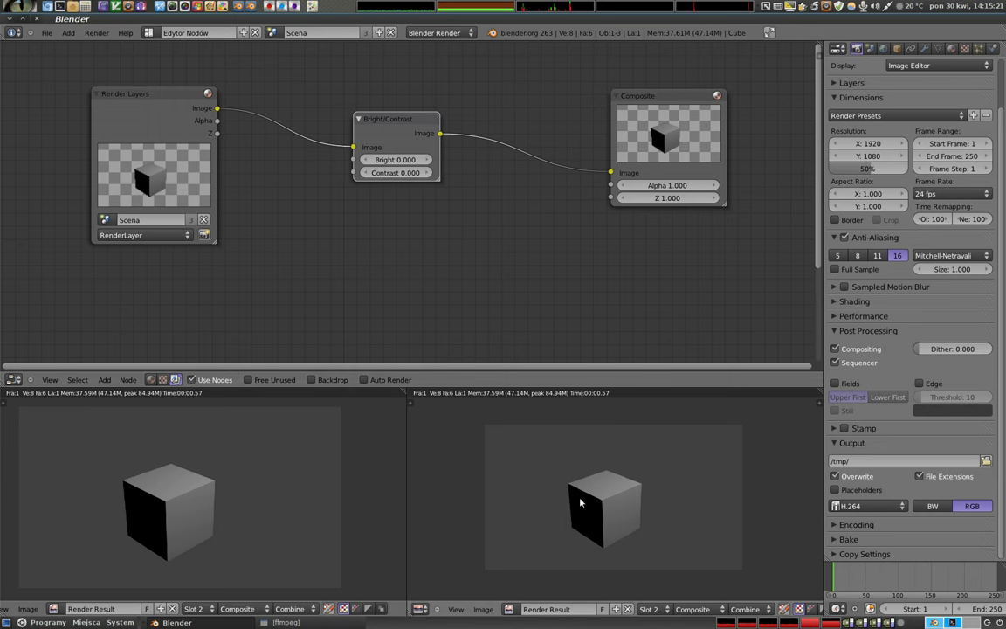
# Compare the slot 1 and slot 2 renders, ending with slot 2 on the right.
pyautogui.click(194, 609)
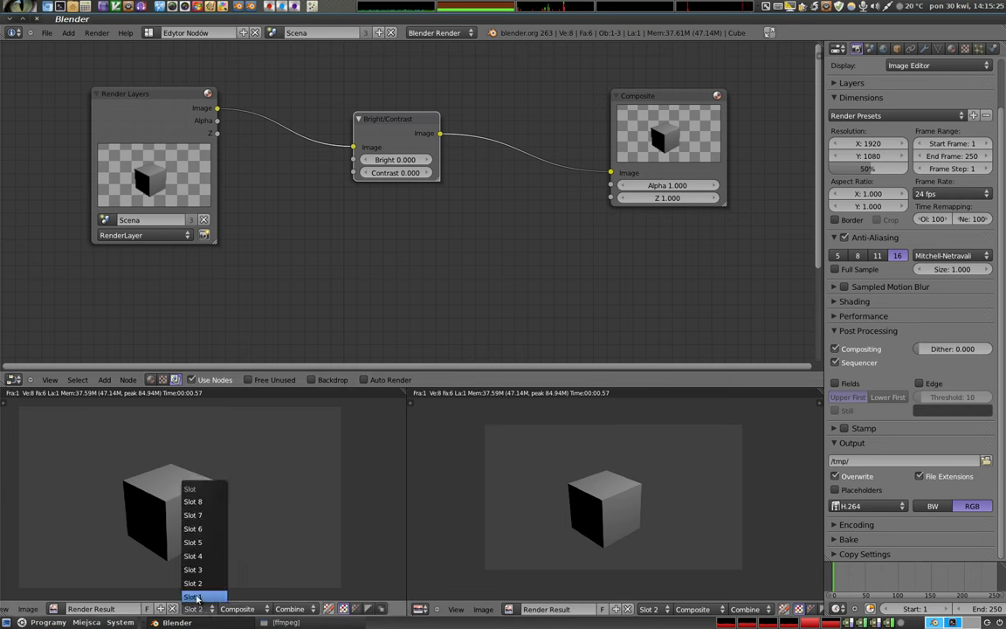
pyautogui.click(197, 598)
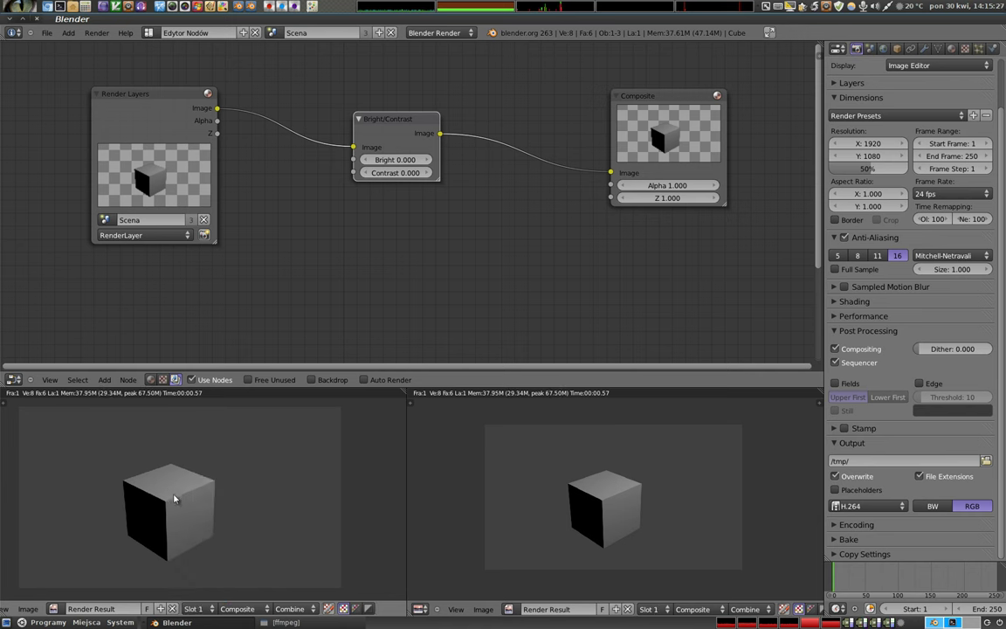
pyautogui.click(649, 609)
pyautogui.click(653, 587)
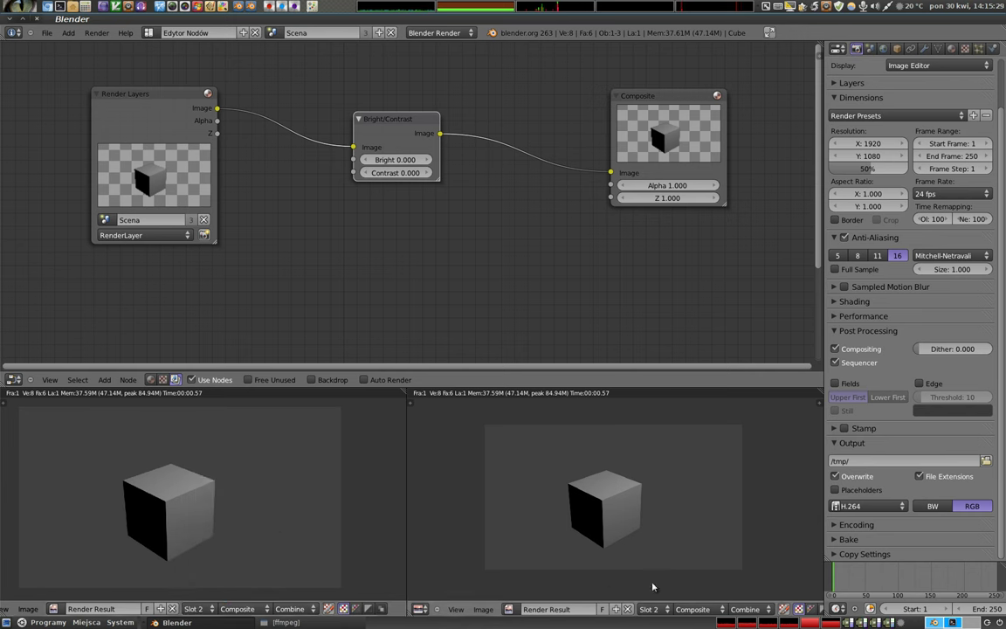
pyautogui.click(649, 609)
pyautogui.click(650, 597)
pyautogui.click(649, 609)
pyautogui.click(653, 587)
# Raise the Bright value to 8.7.
pyautogui.click(395, 159)
pyautogui.write('8.7')
pyautogui.press('Return')
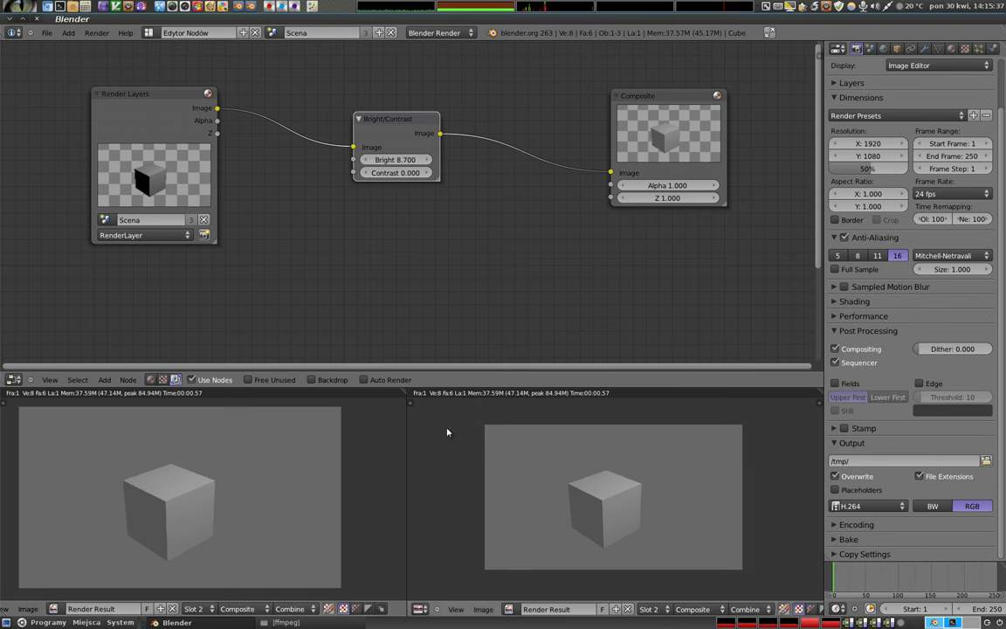
# Rearrange the Render Layers, Bright/Contrast and Composite nodes, then bring up the ffmpeg terminal.
pyautogui.moveTo(364, 116); pyautogui.dragTo(369, 118)
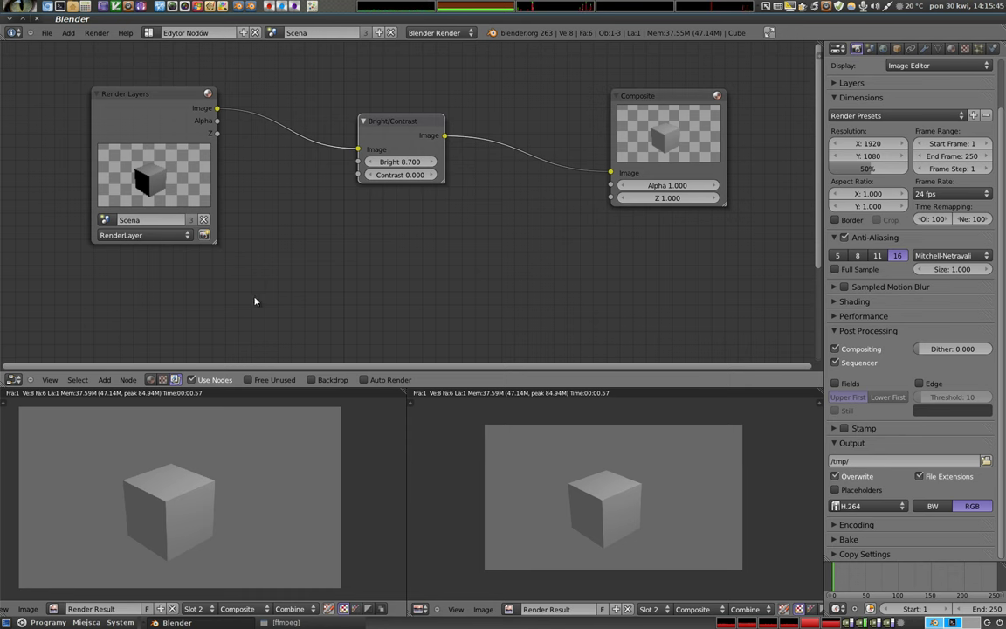
pyautogui.hotkey('shift', 'a')
pyautogui.moveTo(402, 114); pyautogui.dragTo(417, 104)
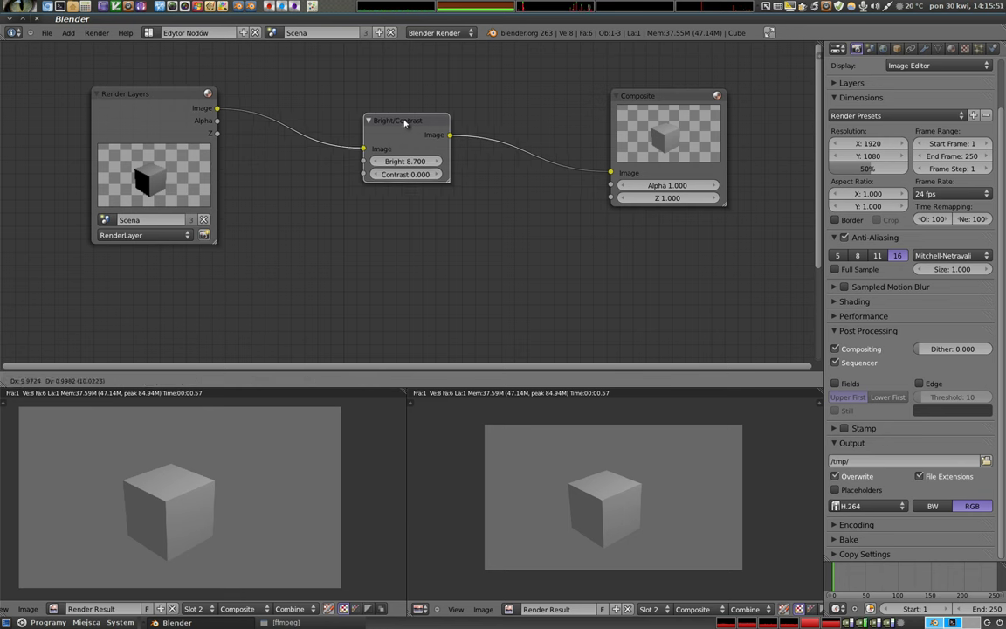
pyautogui.moveTo(667, 97); pyautogui.dragTo(625, 92)
pyautogui.moveTo(166, 97); pyautogui.dragTo(151, 93)
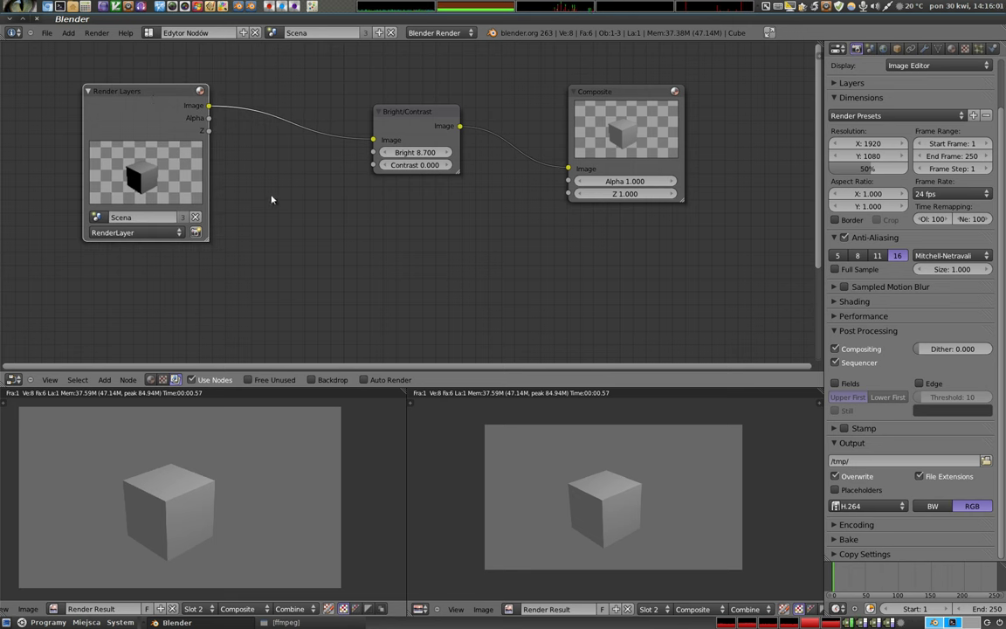
pyautogui.moveTo(414, 115); pyautogui.dragTo(387, 121)
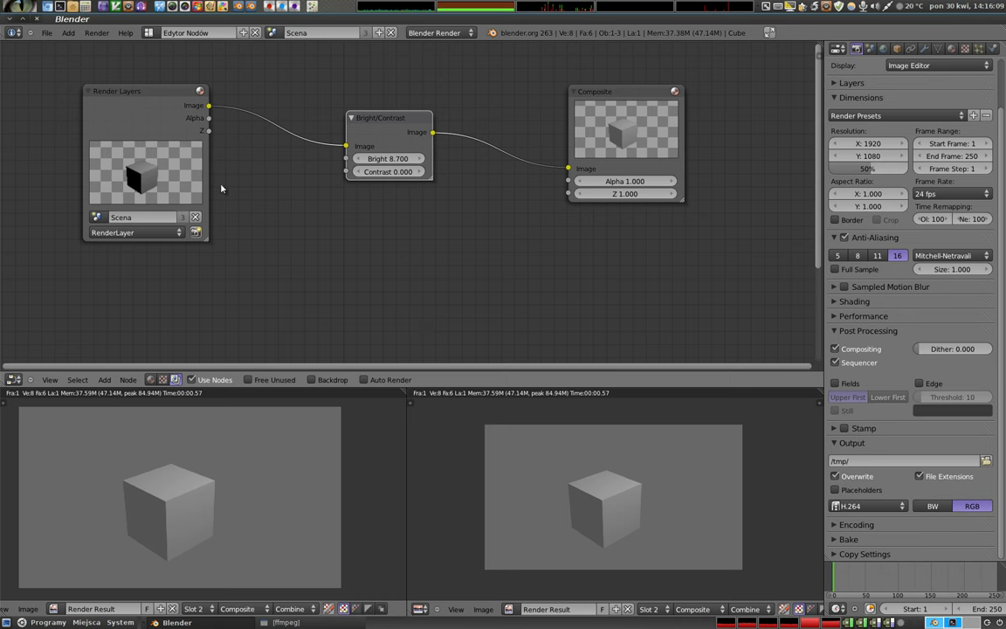
pyautogui.click(306, 623)
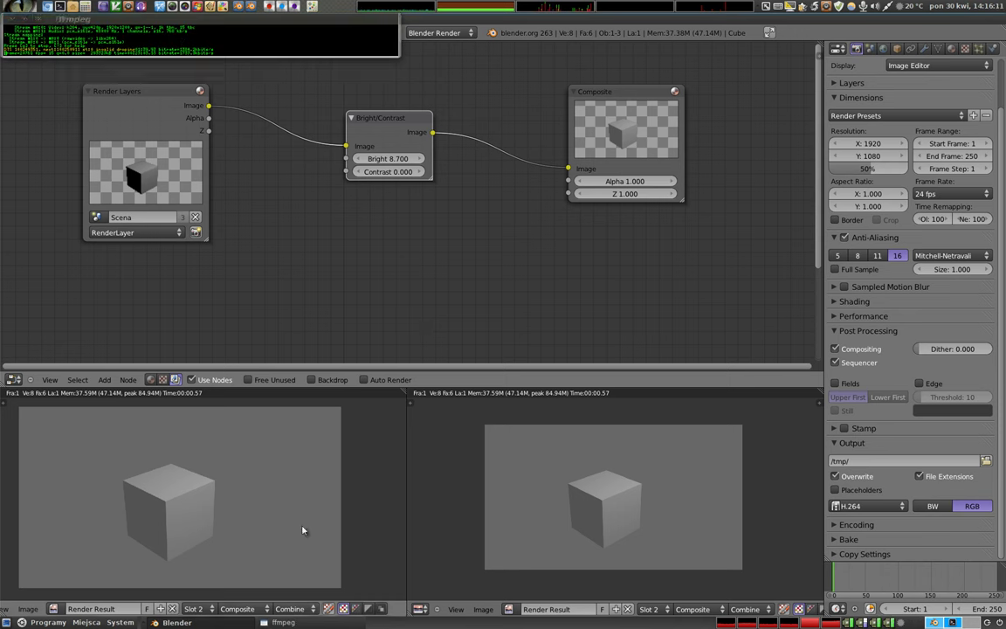